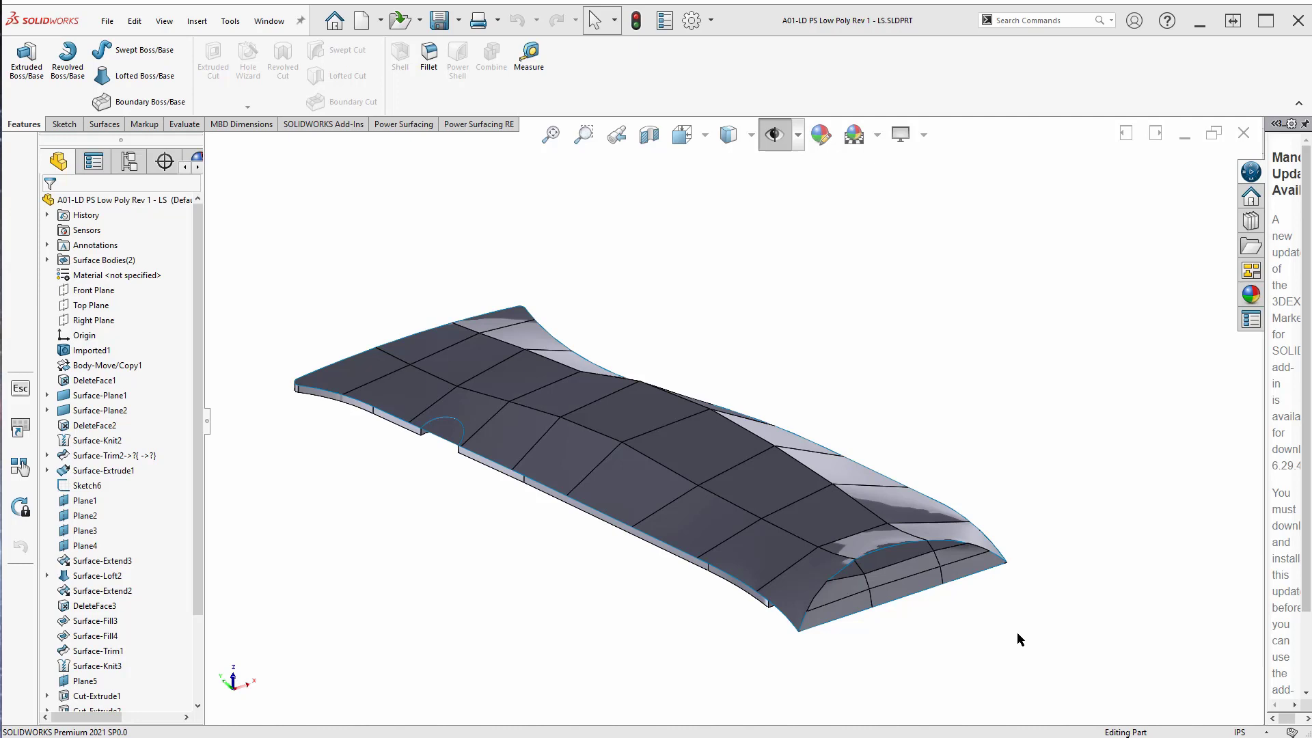
Delete the PwrFeature1-DelRefFace1 and Body-Delete/Keep 2 features at the end of the feature history.
{"action": "left_click_drag", "start_coordinate": [203, 563], "coordinate": [197, 680]}
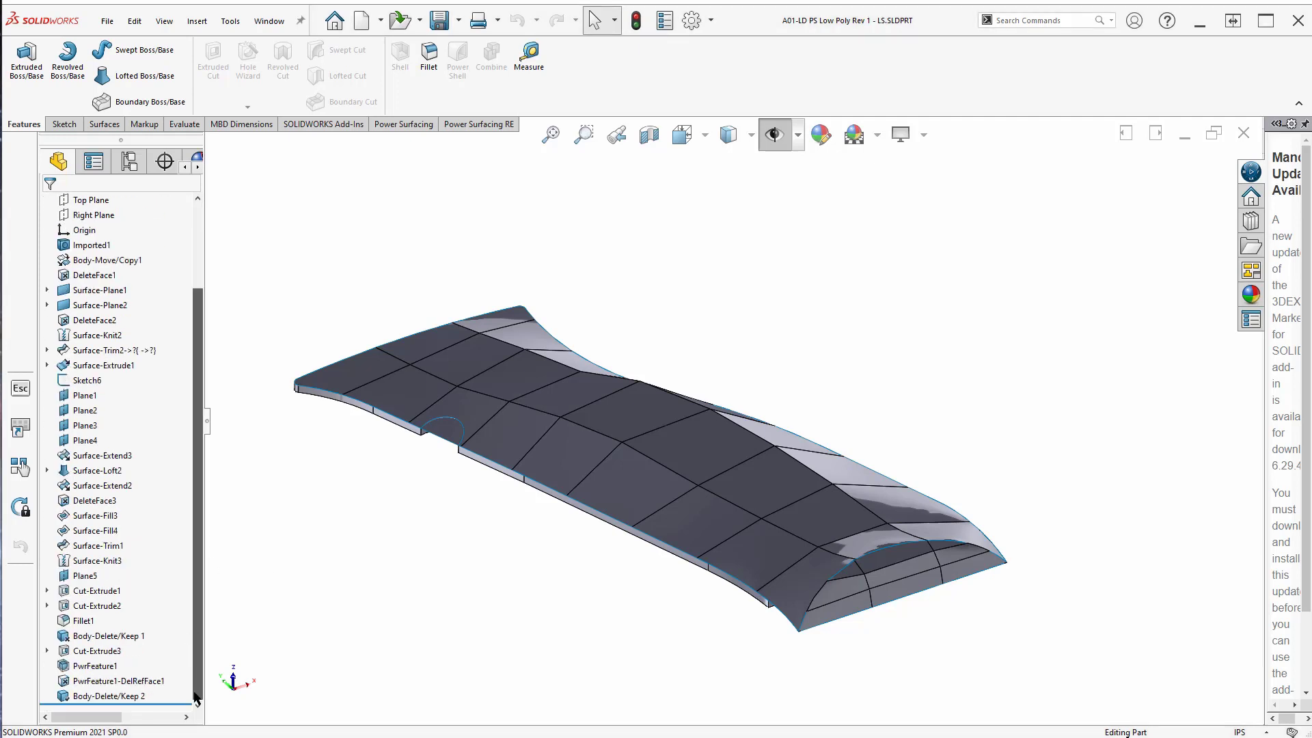
{"action": "left_click", "coordinate": [116, 694]}
{"action": "left_click", "coordinate": [113, 682], "text": "ctrl"}
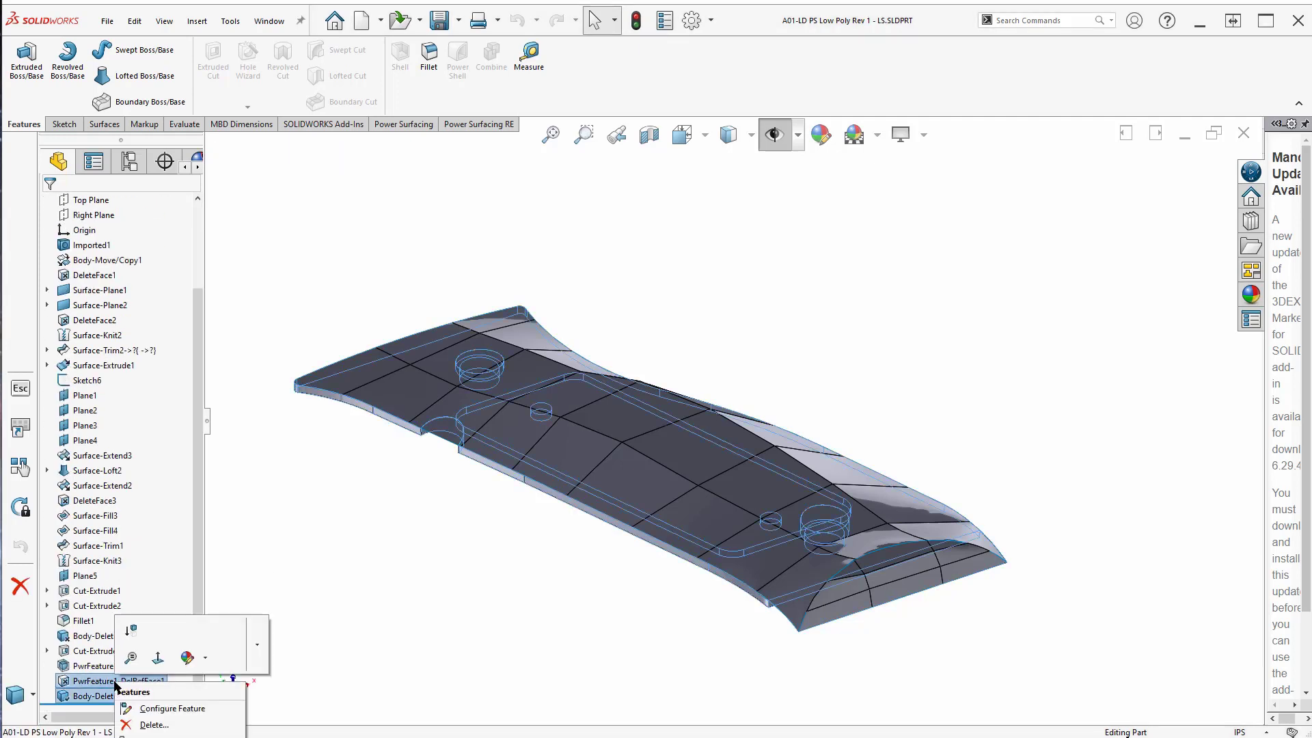
{"action": "key", "text": "Delete"}
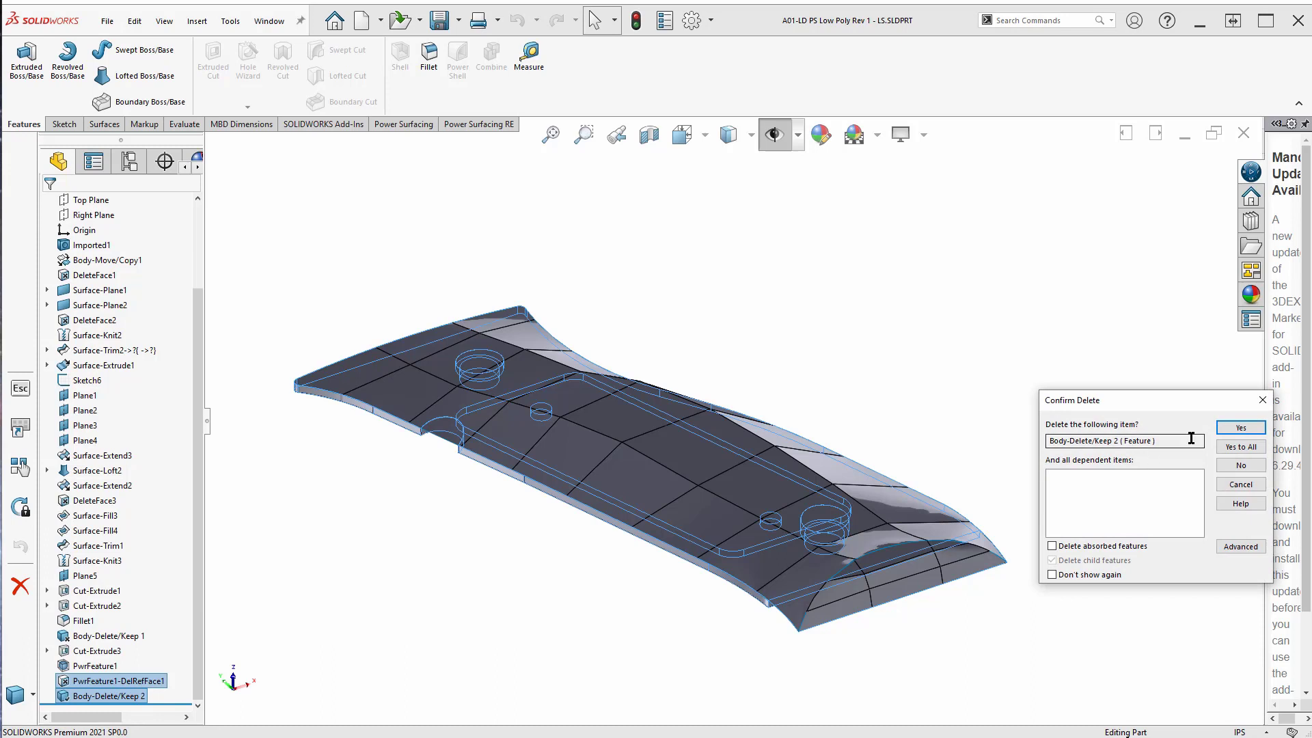
{"action": "left_click", "coordinate": [1239, 431]}
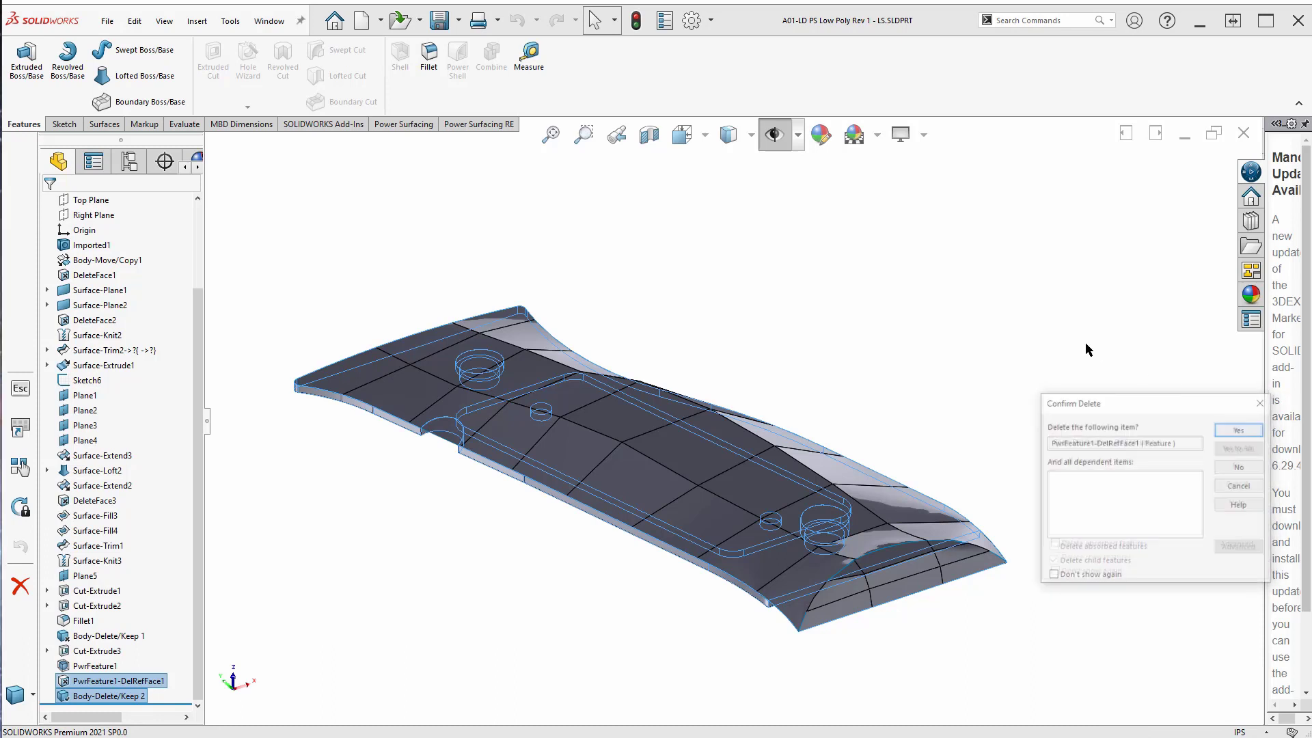
{"action": "left_click", "coordinate": [1241, 429]}
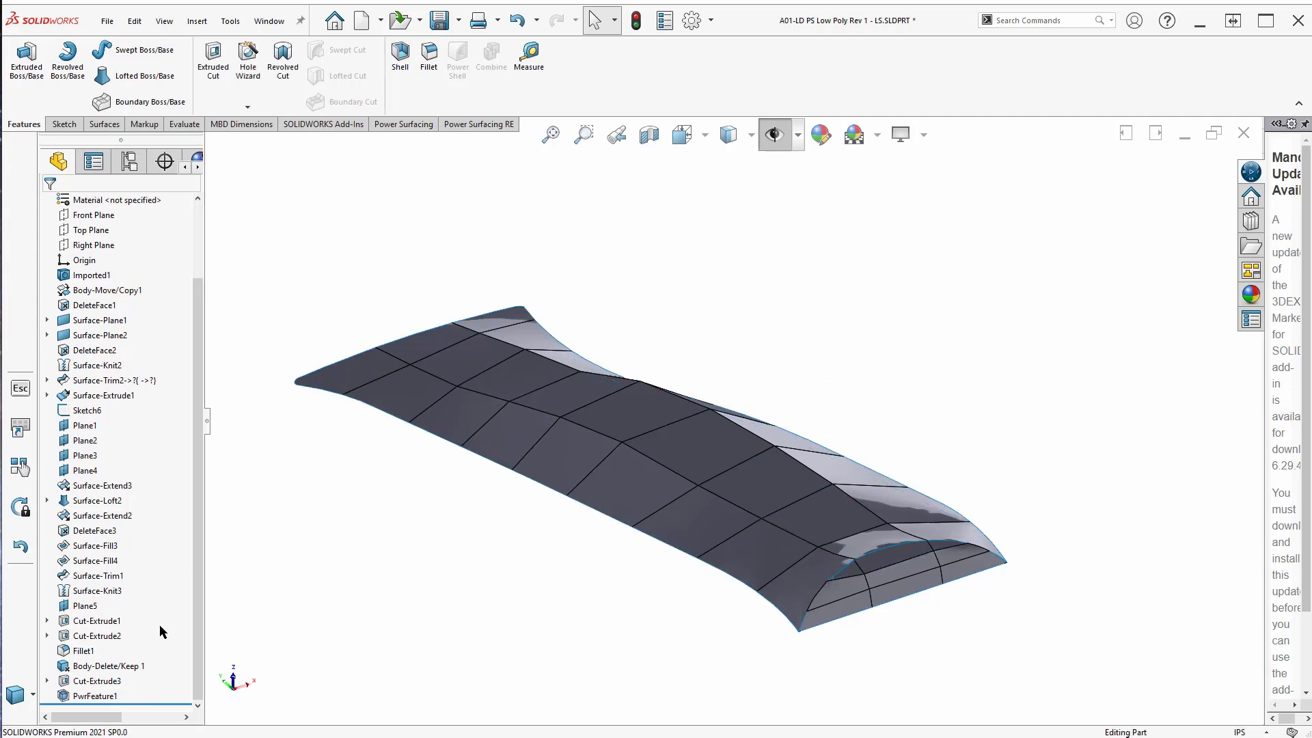
Edit PwrFeature1 and delete the nine faces that close off the arched end of the surface.
{"action": "left_click", "coordinate": [89, 697]}
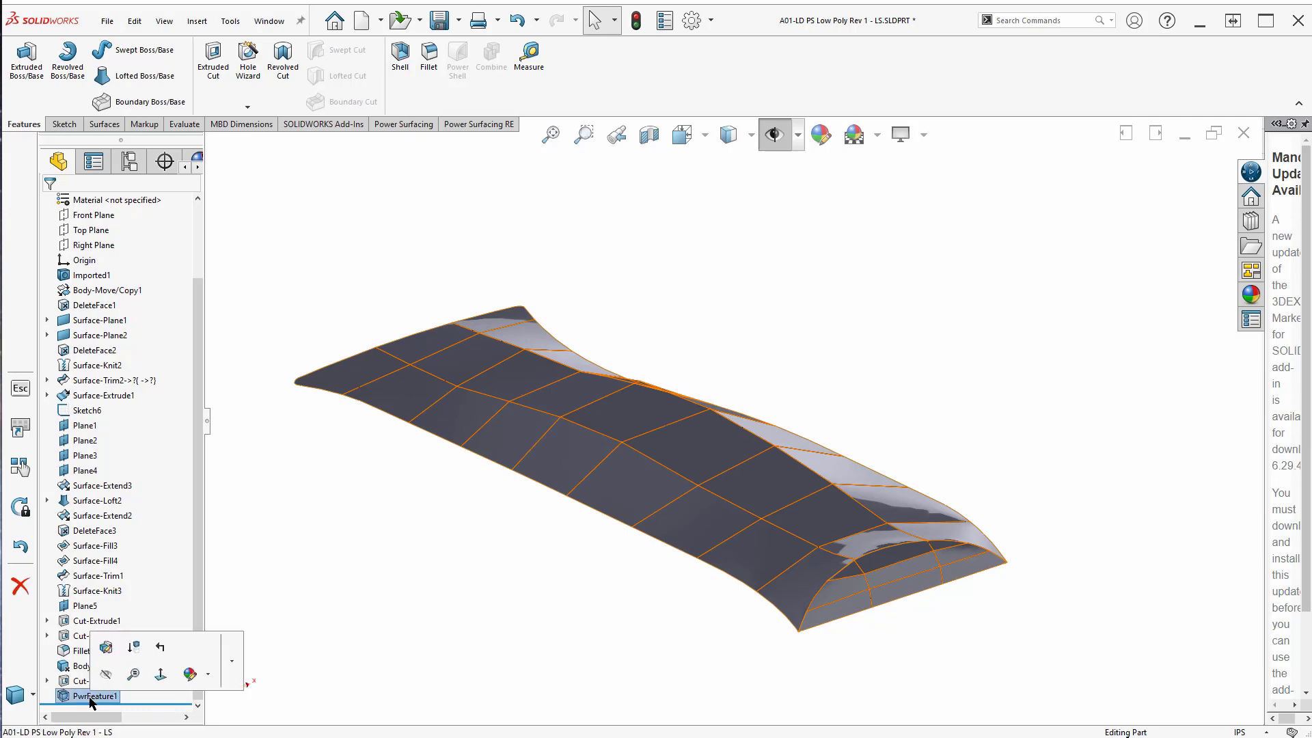
{"action": "left_click", "coordinate": [107, 647]}
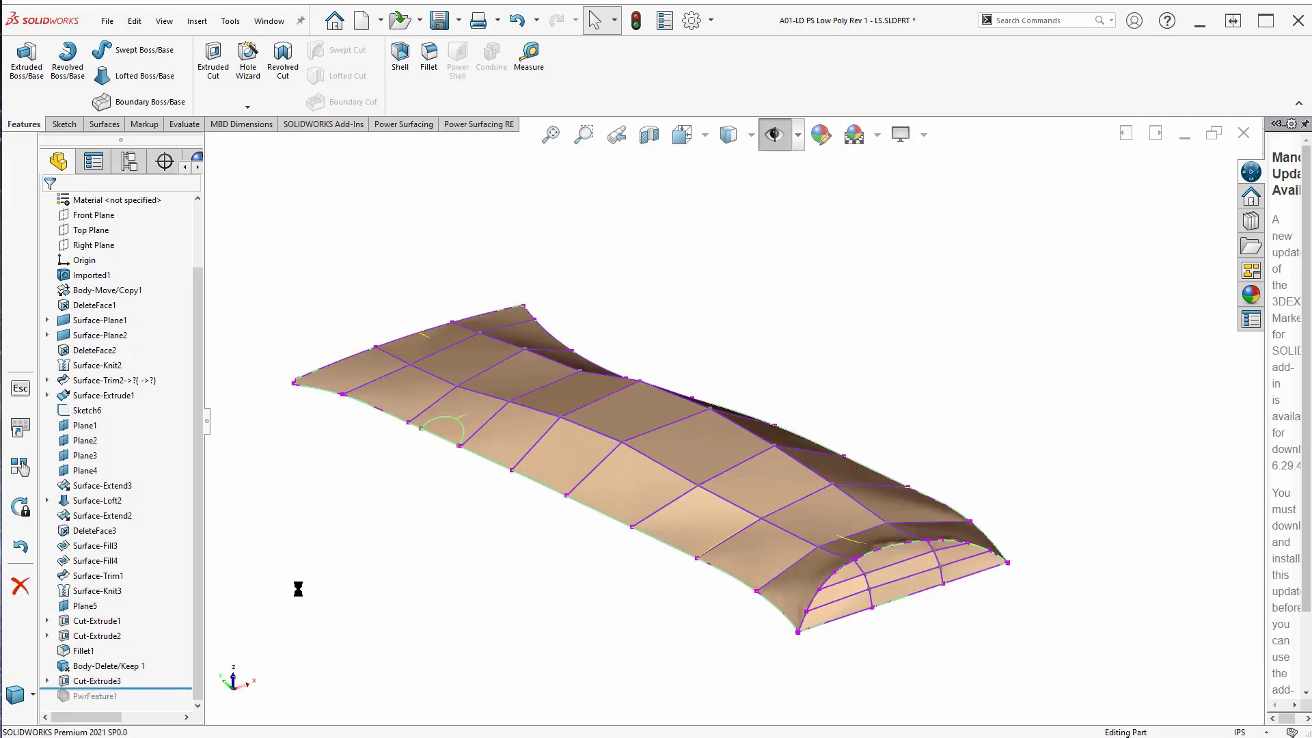
{"action": "scroll", "coordinate": [864, 573], "scroll_direction": "down", "scroll_amount": 4}
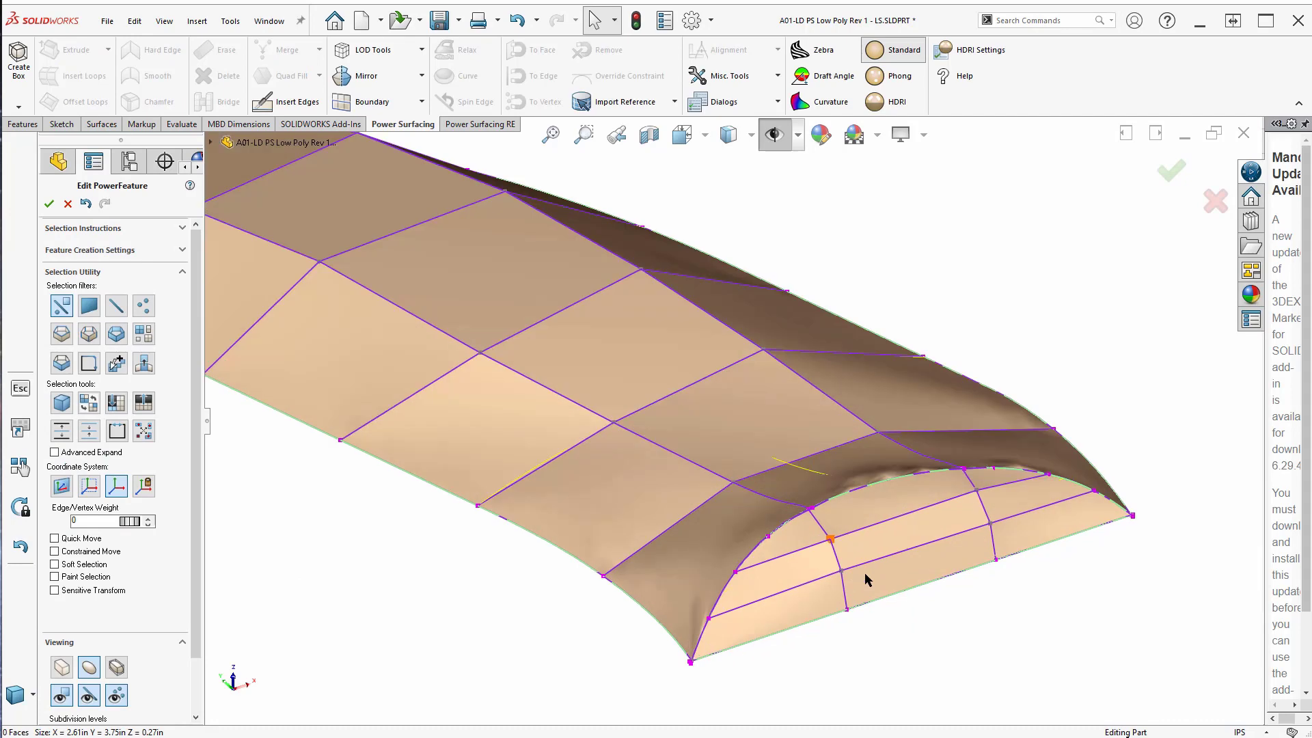
{"action": "left_click", "coordinate": [797, 541]}
{"action": "left_click", "coordinate": [888, 514]}
{"action": "left_click", "coordinate": [1003, 487]}
{"action": "left_click", "coordinate": [1049, 499]}
{"action": "left_click", "coordinate": [1038, 533]}
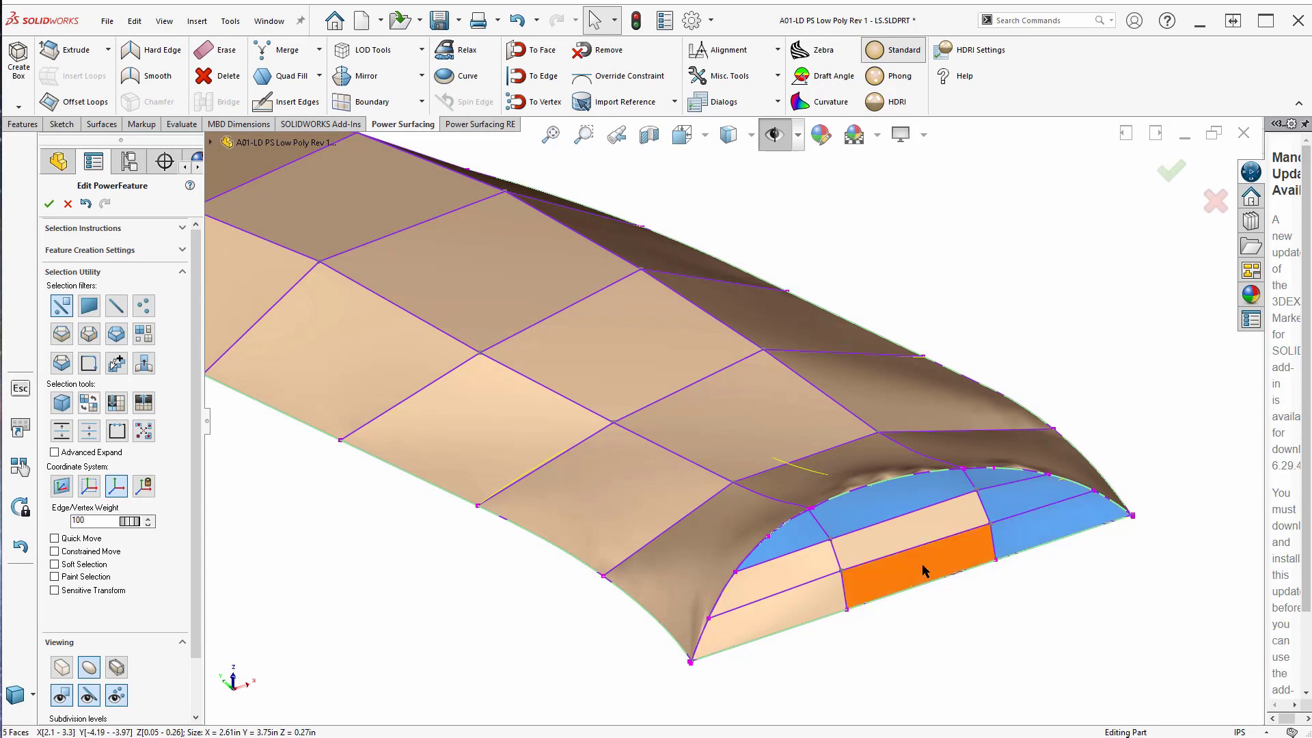
{"action": "left_click", "coordinate": [931, 565]}
{"action": "left_click", "coordinate": [907, 536]}
{"action": "left_click", "coordinate": [793, 567]}
{"action": "left_click", "coordinate": [795, 612]}
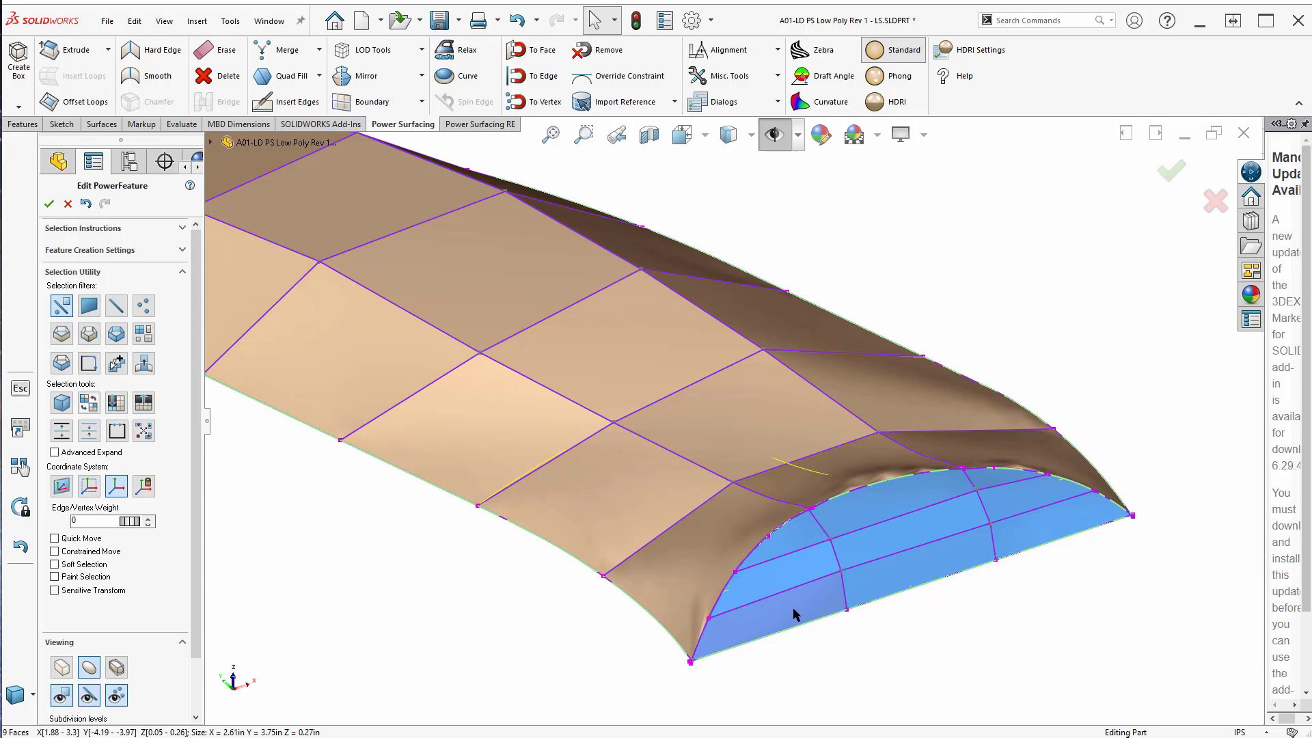
{"action": "key", "text": "Delete"}
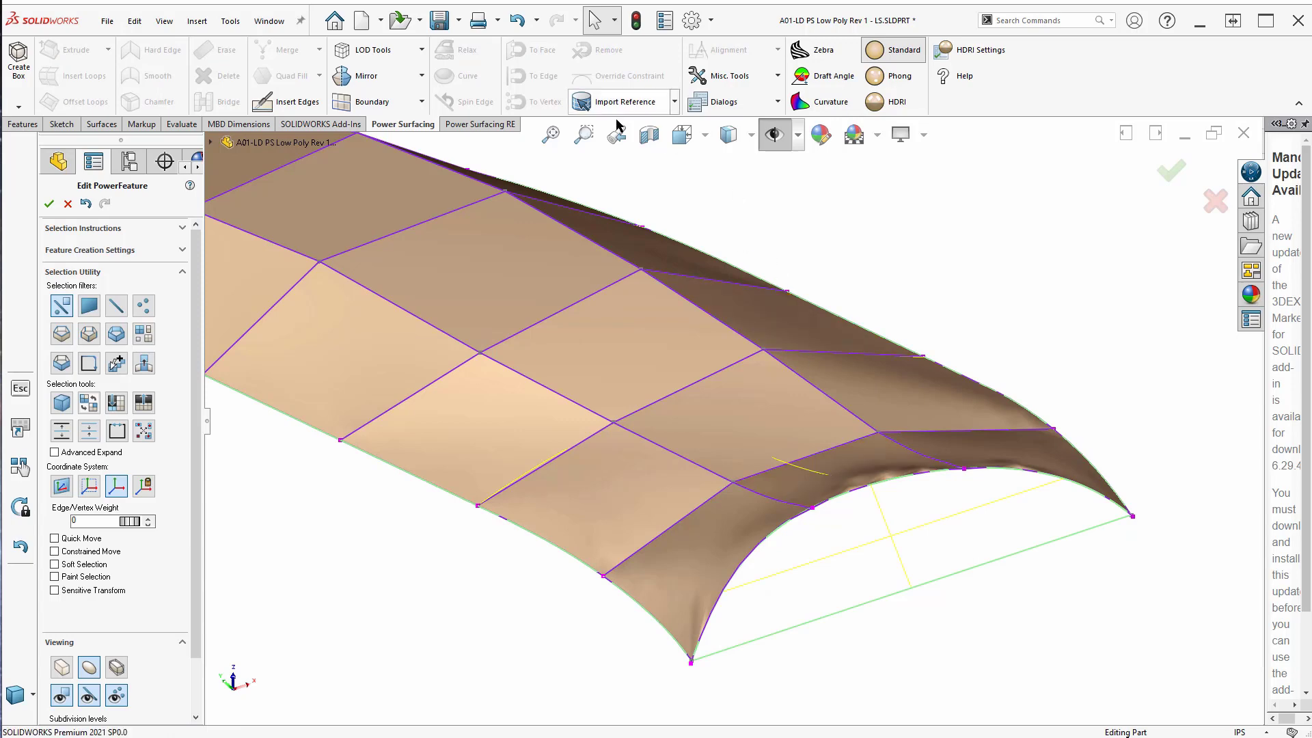
Clear all imported references and their constraints from the subdivision surface.
{"action": "left_click", "coordinate": [674, 102]}
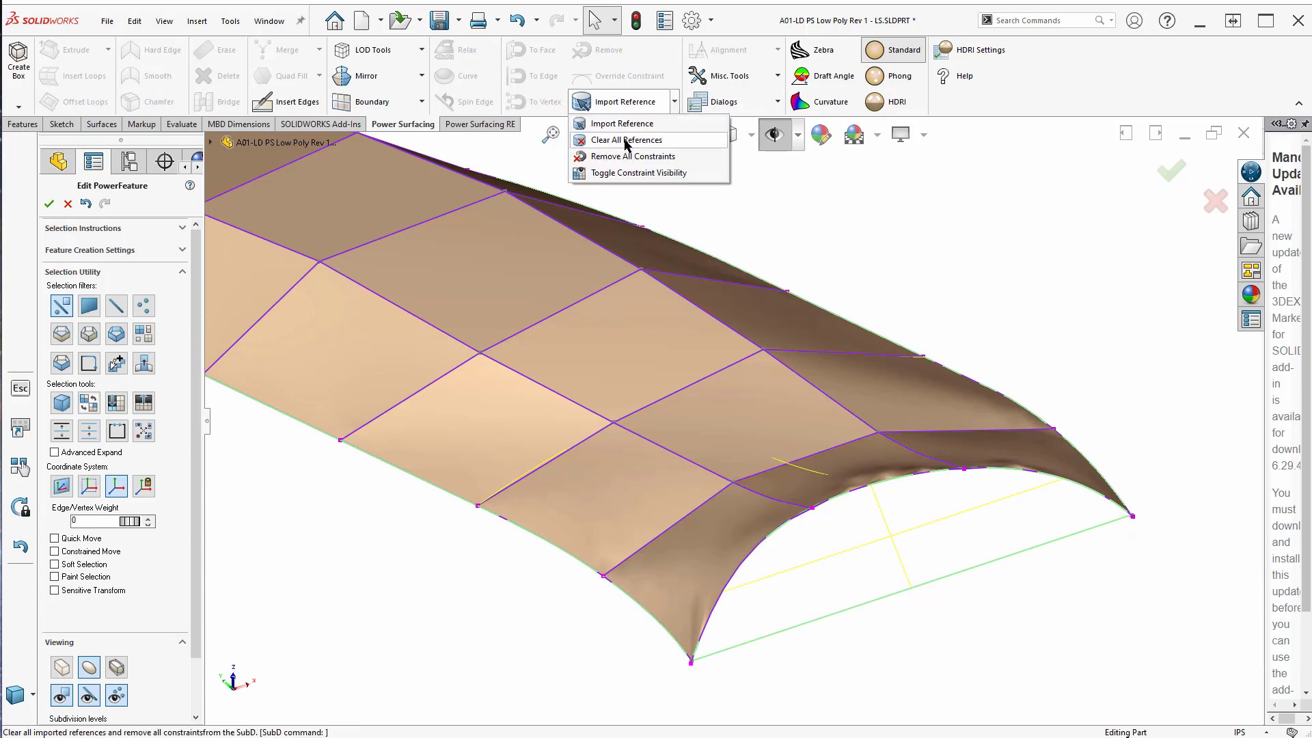
{"action": "left_click", "coordinate": [626, 140]}
{"action": "scroll", "coordinate": [987, 592], "scroll_direction": "up", "scroll_amount": 6}
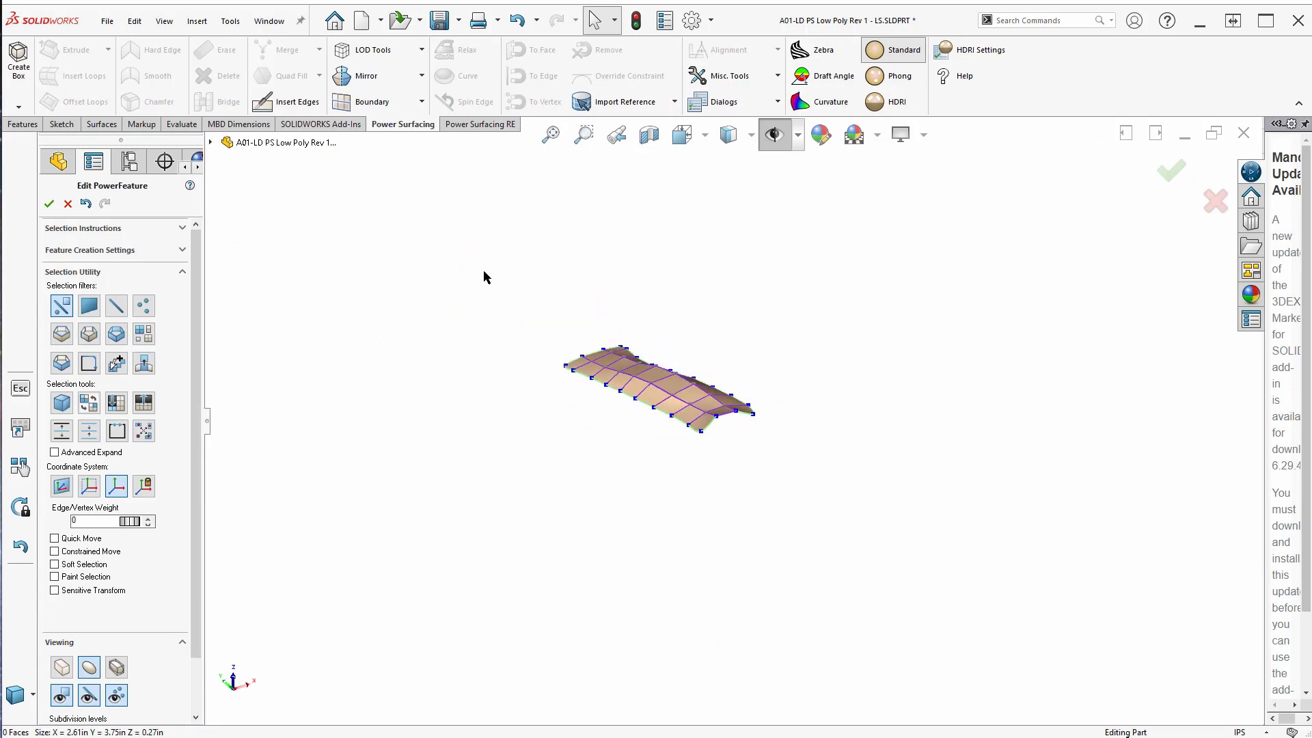
{"action": "scroll", "coordinate": [540, 300], "scroll_direction": "down", "scroll_amount": 2}
{"action": "scroll", "coordinate": [991, 674], "scroll_direction": "down", "scroll_amount": 2}
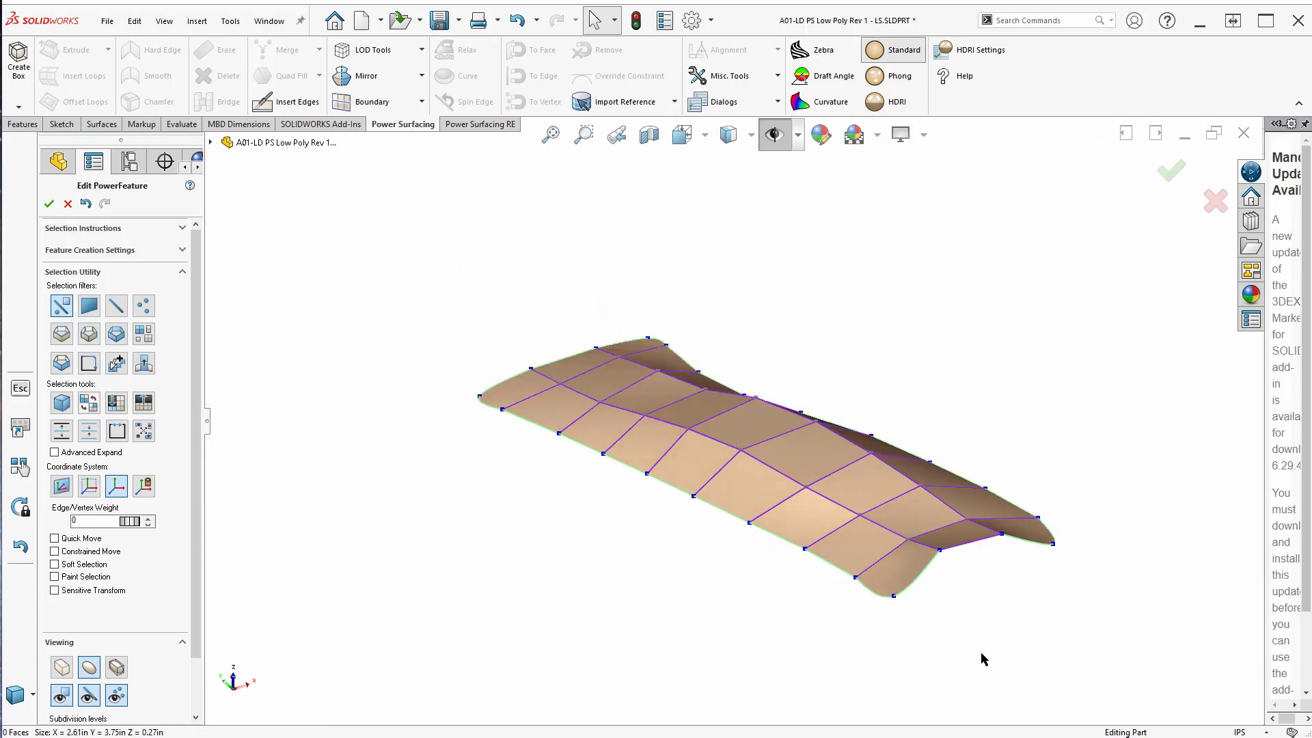
Apply Hard Edge to the four corner vertices of the open surface.
{"action": "left_click", "coordinate": [893, 596]}
{"action": "left_click", "coordinate": [1053, 544], "text": "ctrl"}
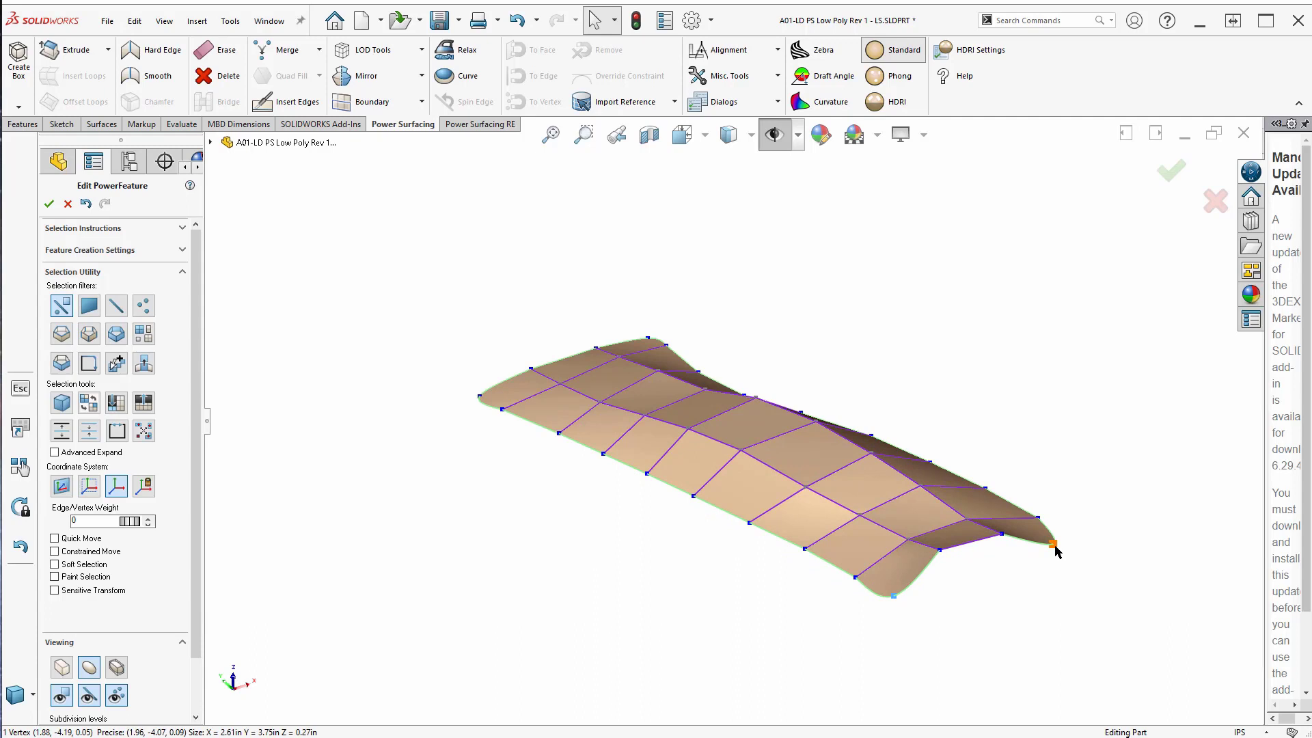
{"action": "left_click", "coordinate": [478, 397], "text": "ctrl"}
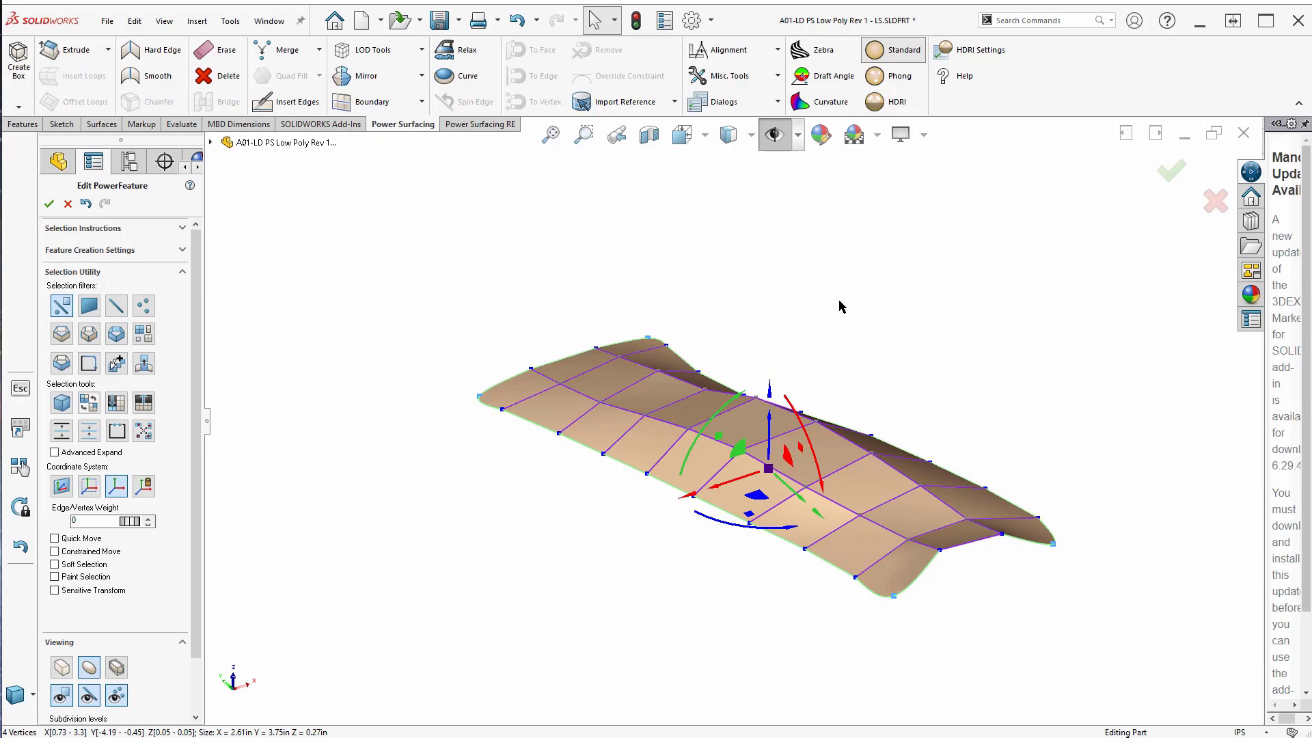
{"action": "right_click", "coordinate": [839, 299]}
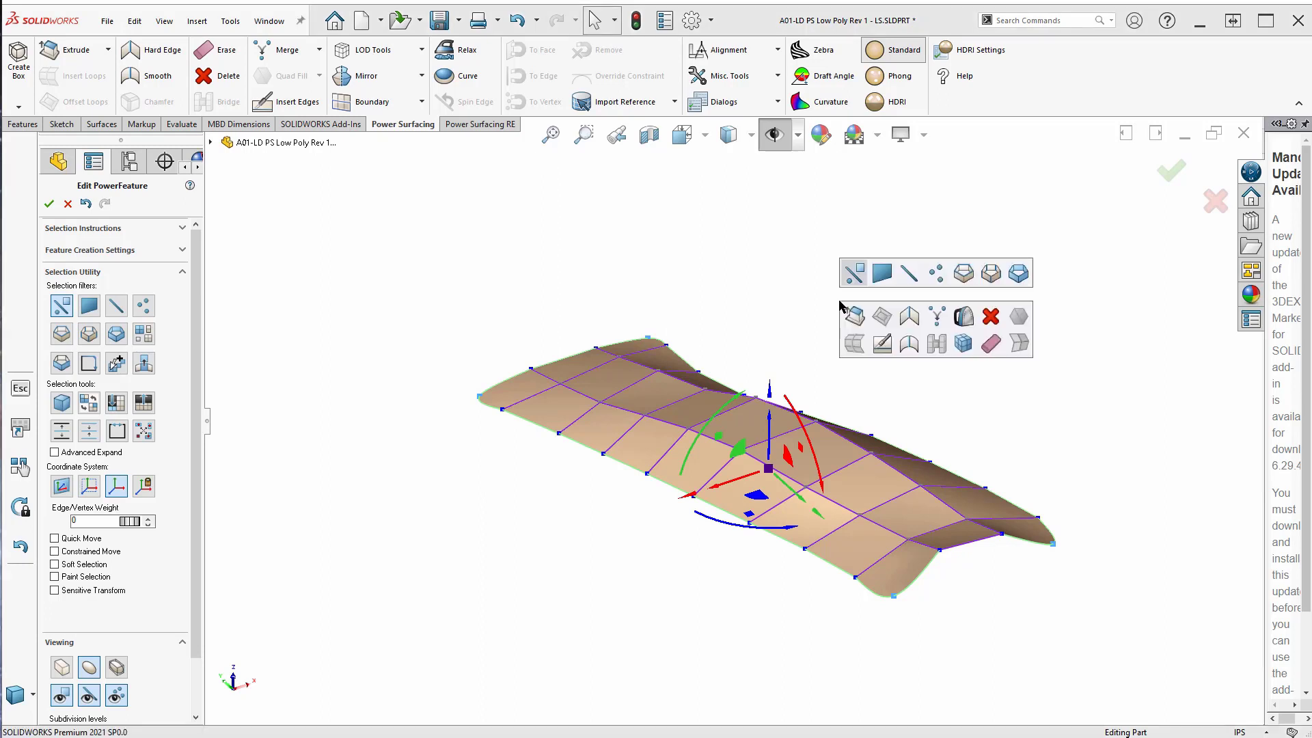
{"action": "left_click", "coordinate": [907, 317]}
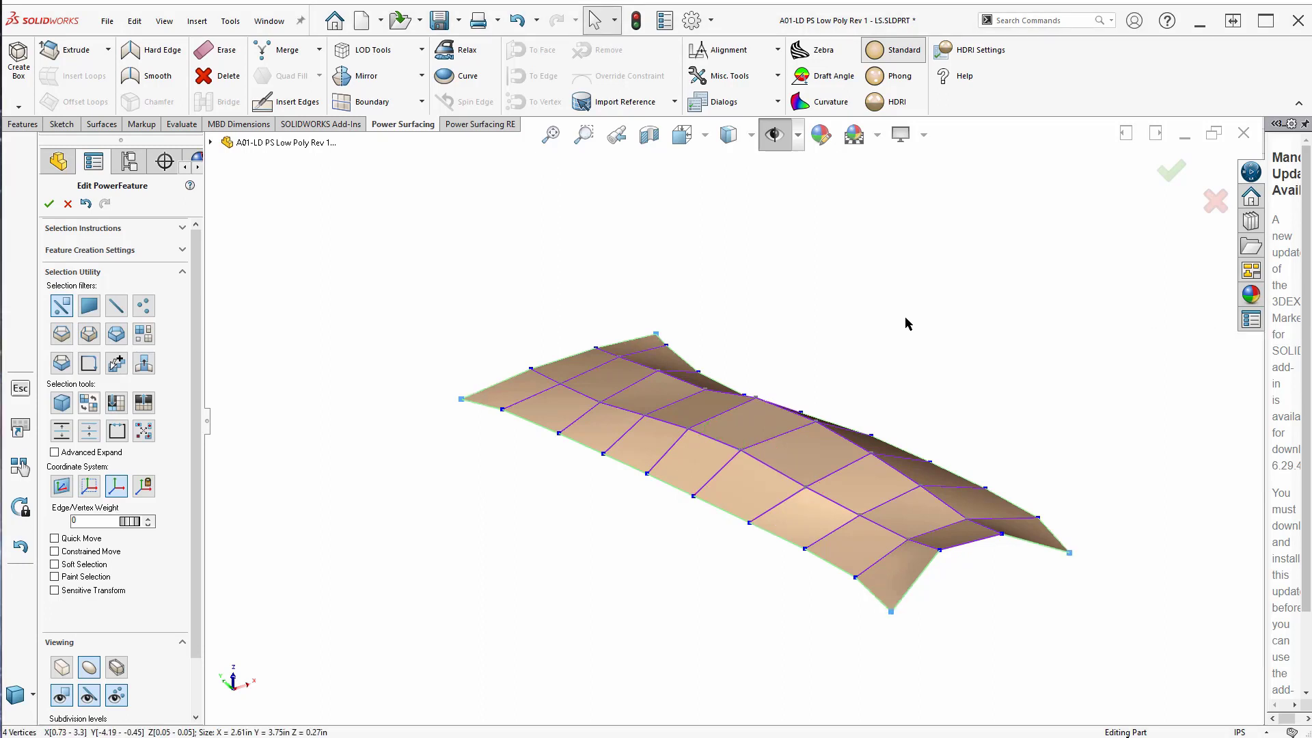
Select the boundary edge loop along one long side and examine the open surface from several angles.
{"action": "middle_click_drag", "start_coordinate": [810, 420], "coordinate": [737, 421]}
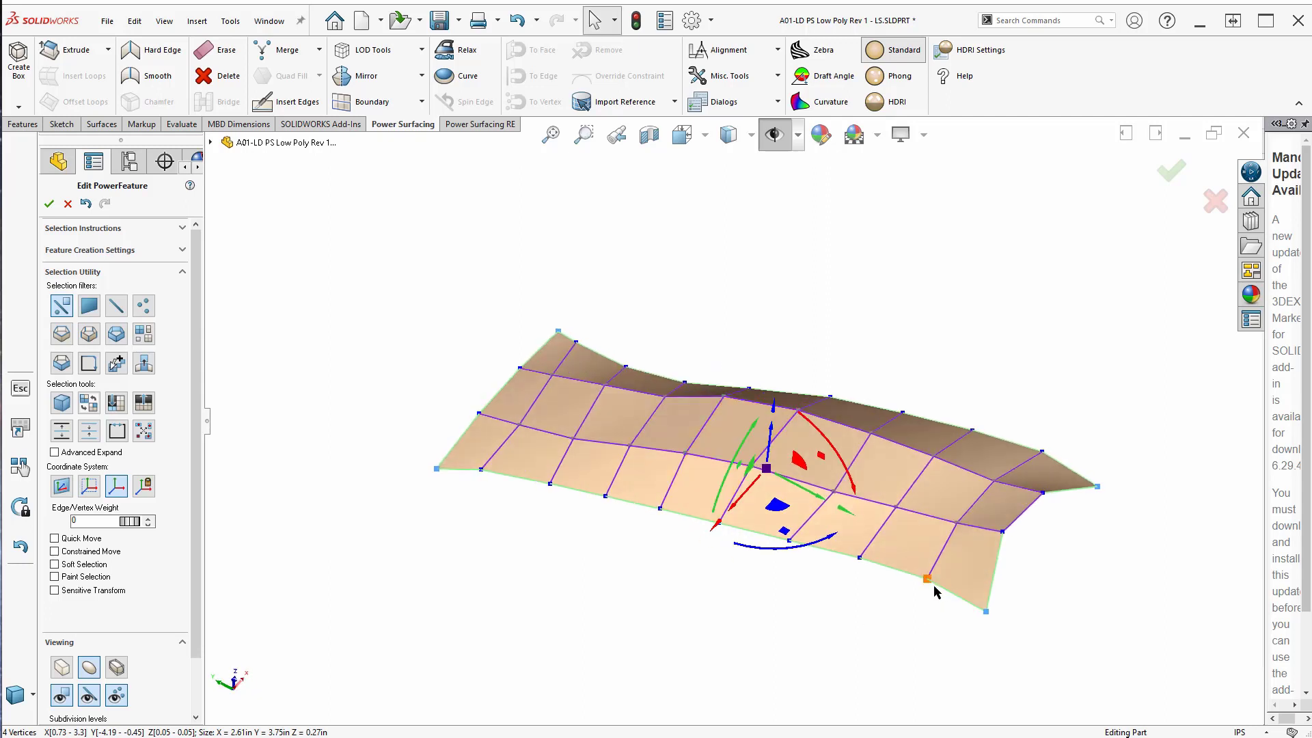
{"action": "left_click", "coordinate": [89, 367]}
{"action": "left_click", "coordinate": [874, 565]}
{"action": "middle_click_drag", "start_coordinate": [704, 492], "coordinate": [627, 410]}
{"action": "scroll", "coordinate": [627, 410], "scroll_direction": "up", "scroll_amount": 3}
{"action": "middle_click_drag", "start_coordinate": [739, 510], "coordinate": [742, 607]}
{"action": "scroll", "coordinate": [742, 607], "scroll_direction": "down", "scroll_amount": 3}
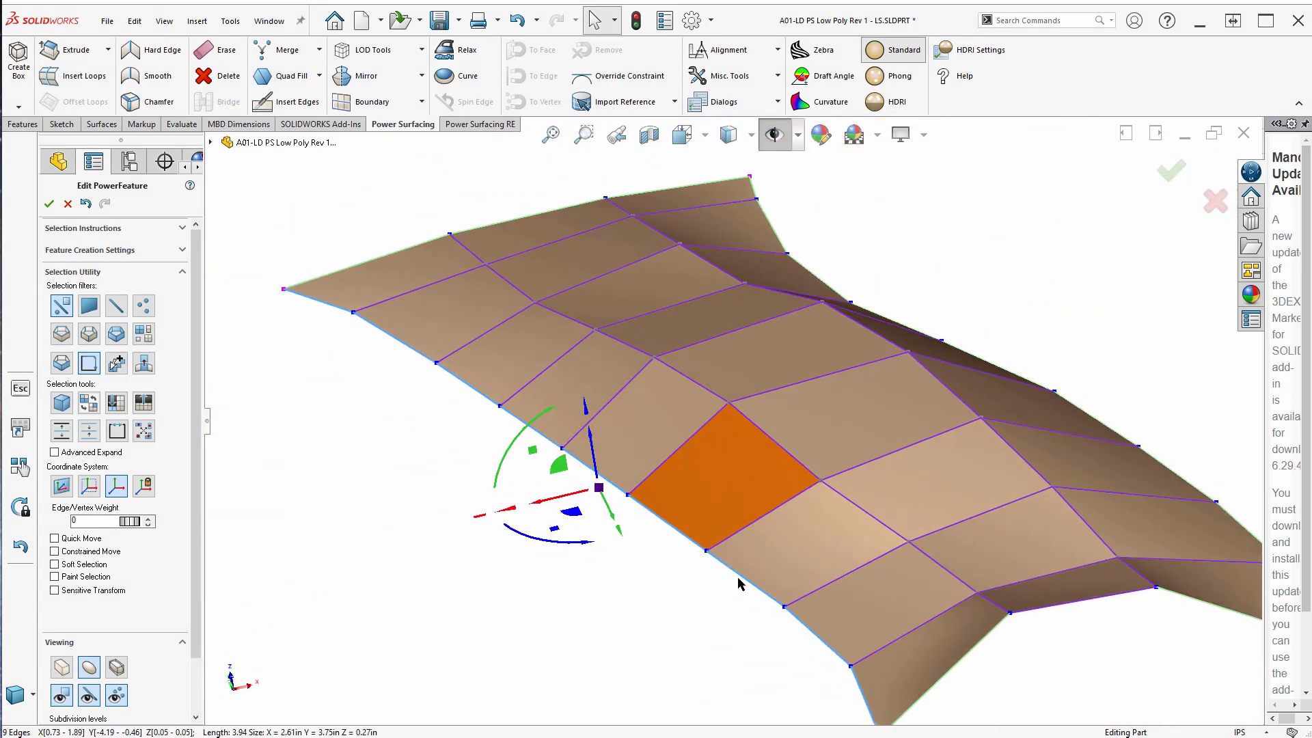
{"action": "scroll", "coordinate": [739, 581], "scroll_direction": "down", "scroll_amount": 2}
{"action": "scroll", "coordinate": [810, 440], "scroll_direction": "up", "scroll_amount": 2}
{"action": "scroll", "coordinate": [810, 440], "scroll_direction": "down", "scroll_amount": 2}
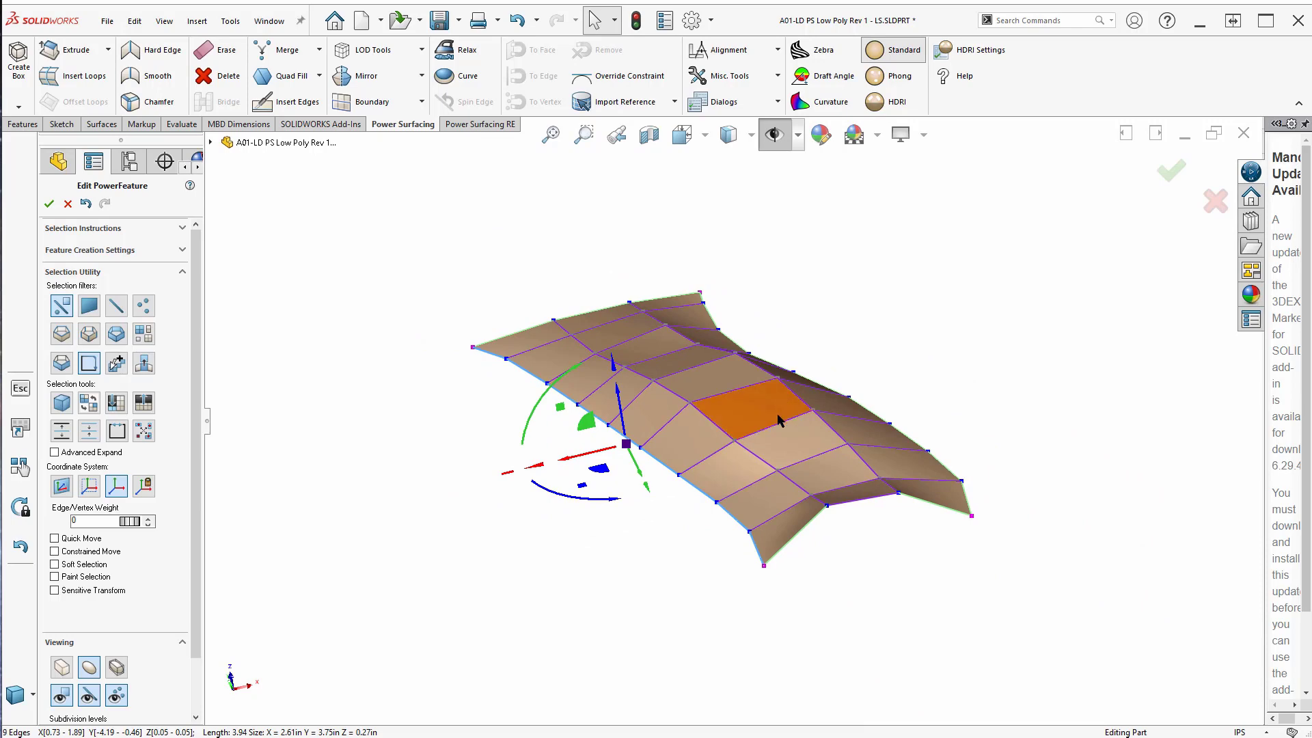
{"action": "scroll", "coordinate": [796, 415], "scroll_direction": "down", "scroll_amount": 1}
{"action": "mouse_move", "coordinate": [741, 392]}
{"action": "middle_mouse_down"}
{"action": "mouse_move", "coordinate": [848, 410]}
{"action": "mouse_move", "coordinate": [723, 410]}
{"action": "mouse_move", "coordinate": [751, 409]}
{"action": "middle_mouse_up"}
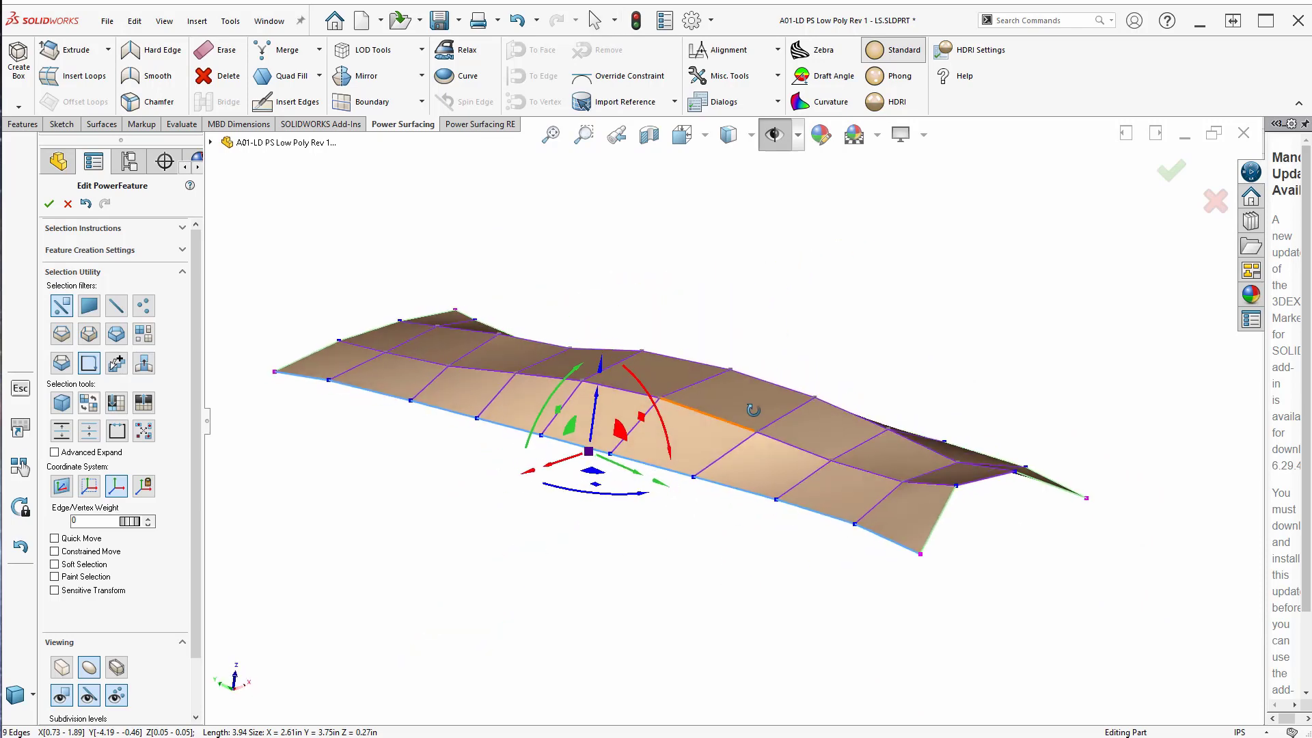
Accept the PowerFeature edit and roll the feature history back to just after Surface-Trim2.
{"action": "left_click", "coordinate": [1171, 175]}
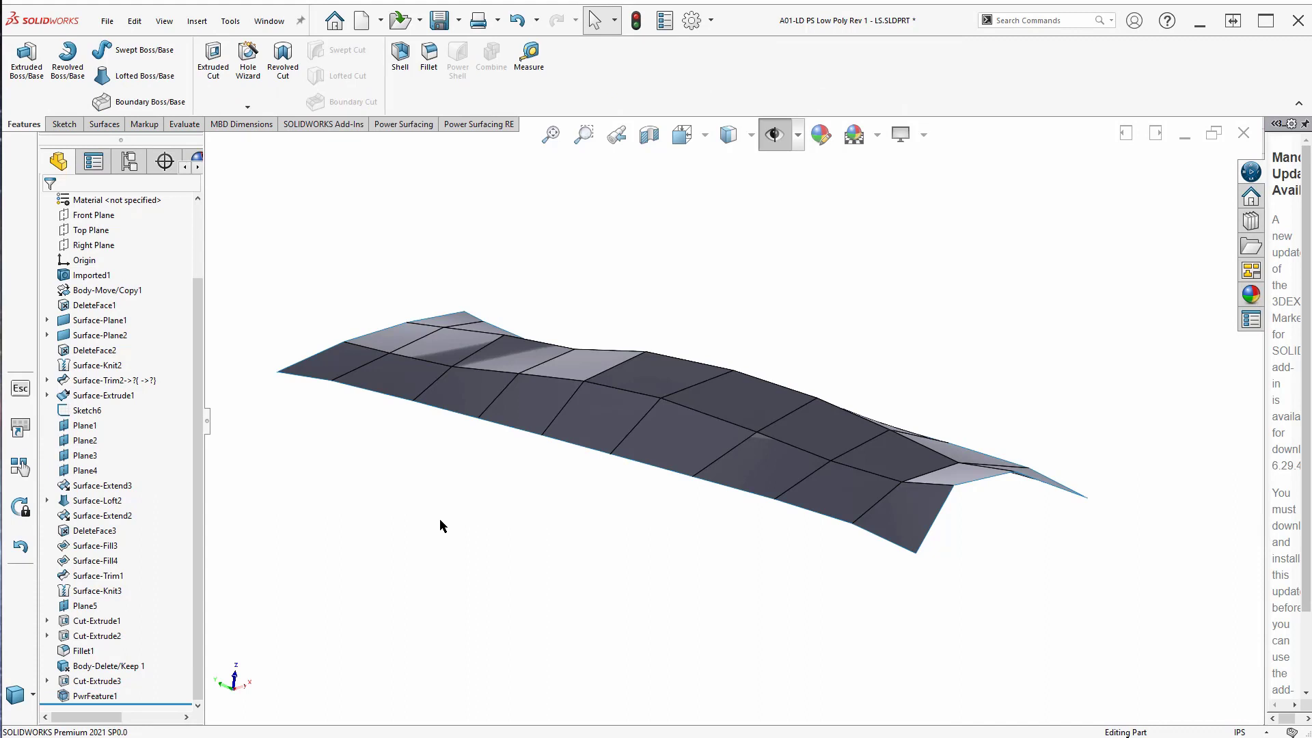
{"action": "left_click_drag", "start_coordinate": [174, 703], "coordinate": [164, 418]}
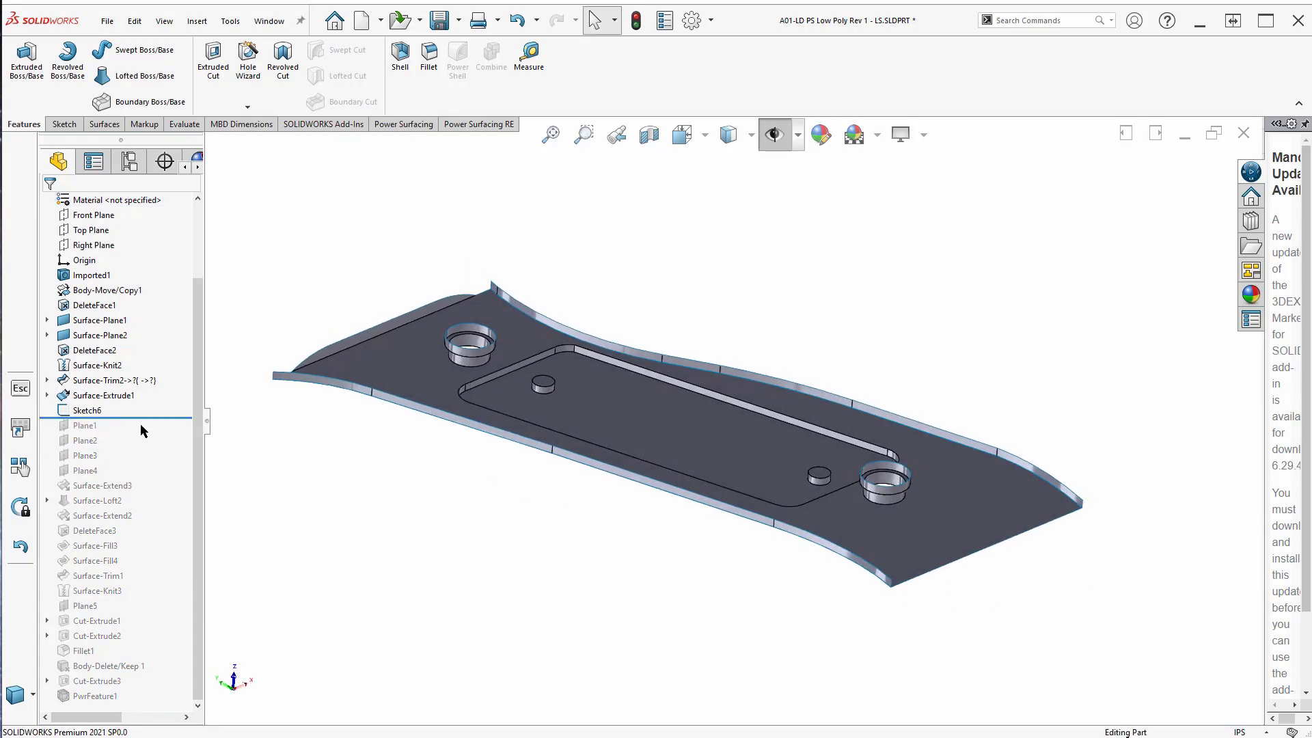
{"action": "left_click_drag", "start_coordinate": [159, 418], "coordinate": [167, 388]}
Define a reference plane from the large flat face around the rectangular pocket, with an offset of 0 in.
{"action": "middle_click_drag", "start_coordinate": [570, 509], "coordinate": [932, 340]}
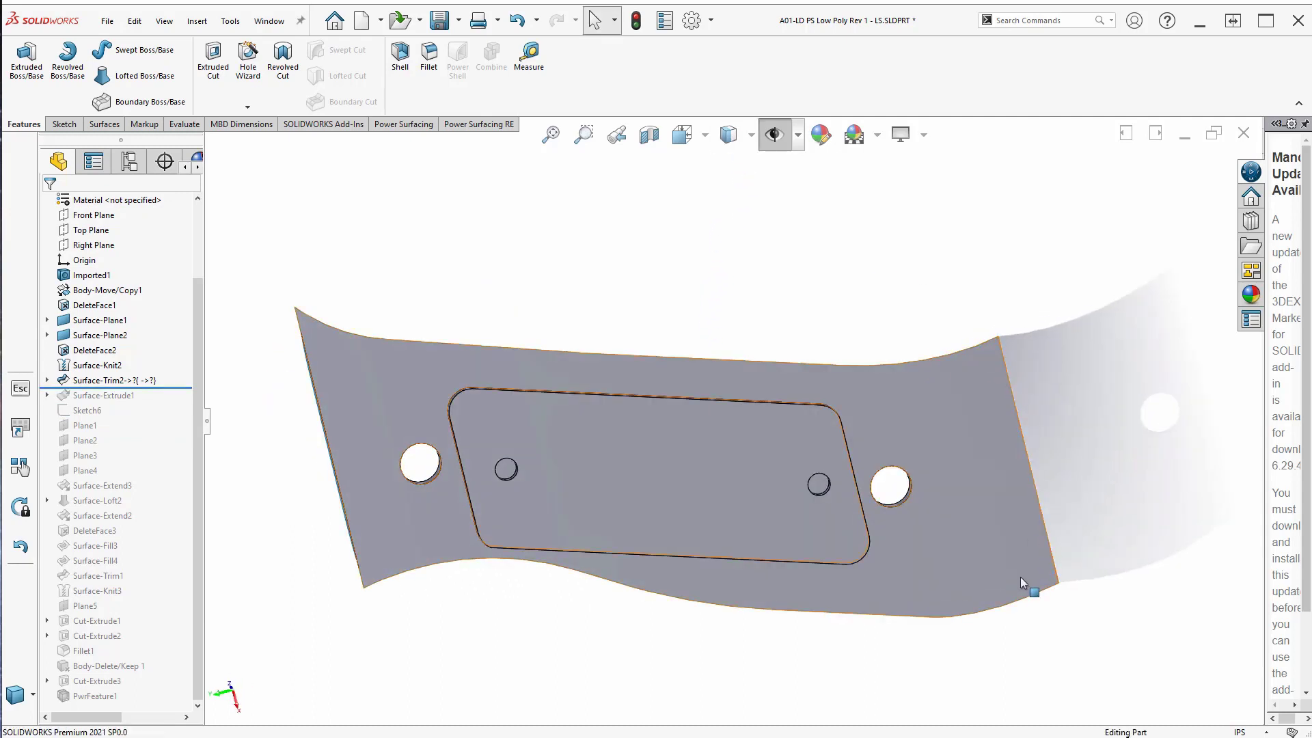
{"action": "middle_click_drag", "start_coordinate": [575, 374], "coordinate": [547, 162]}
{"action": "left_click", "coordinate": [981, 469]}
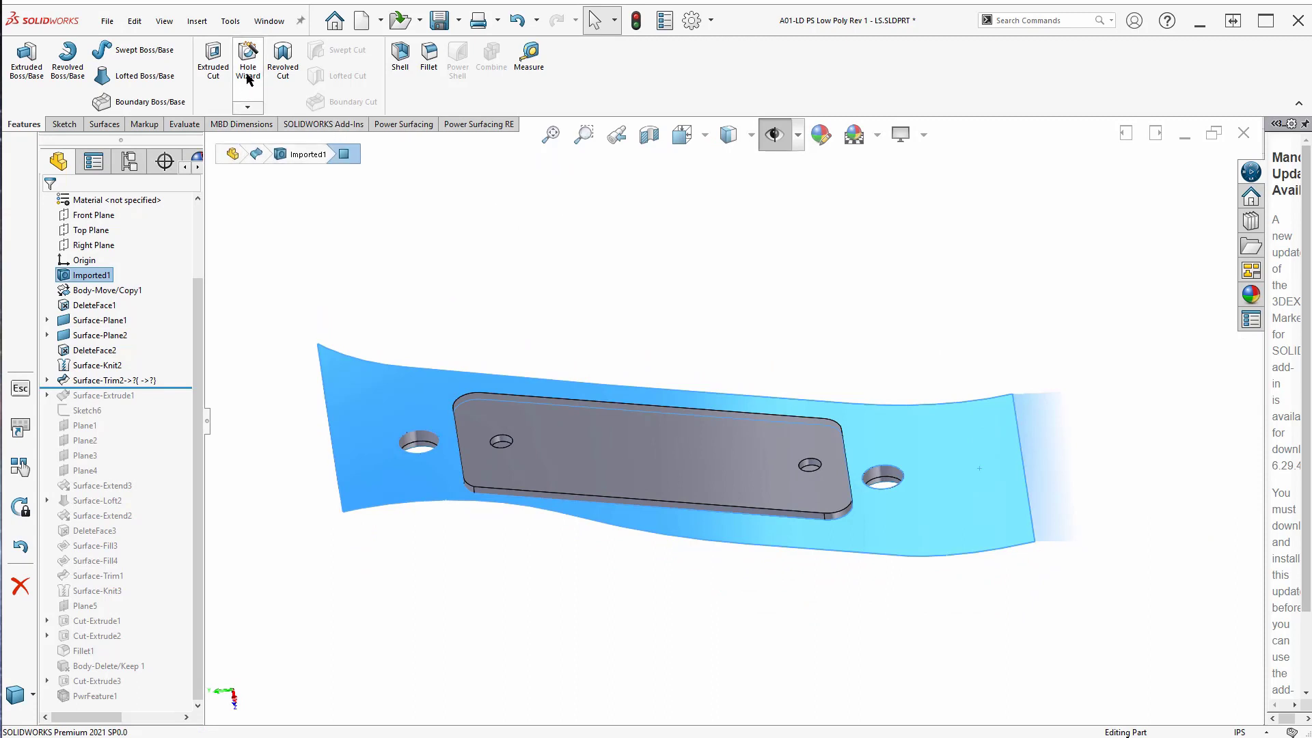
{"action": "left_click", "coordinate": [231, 22]}
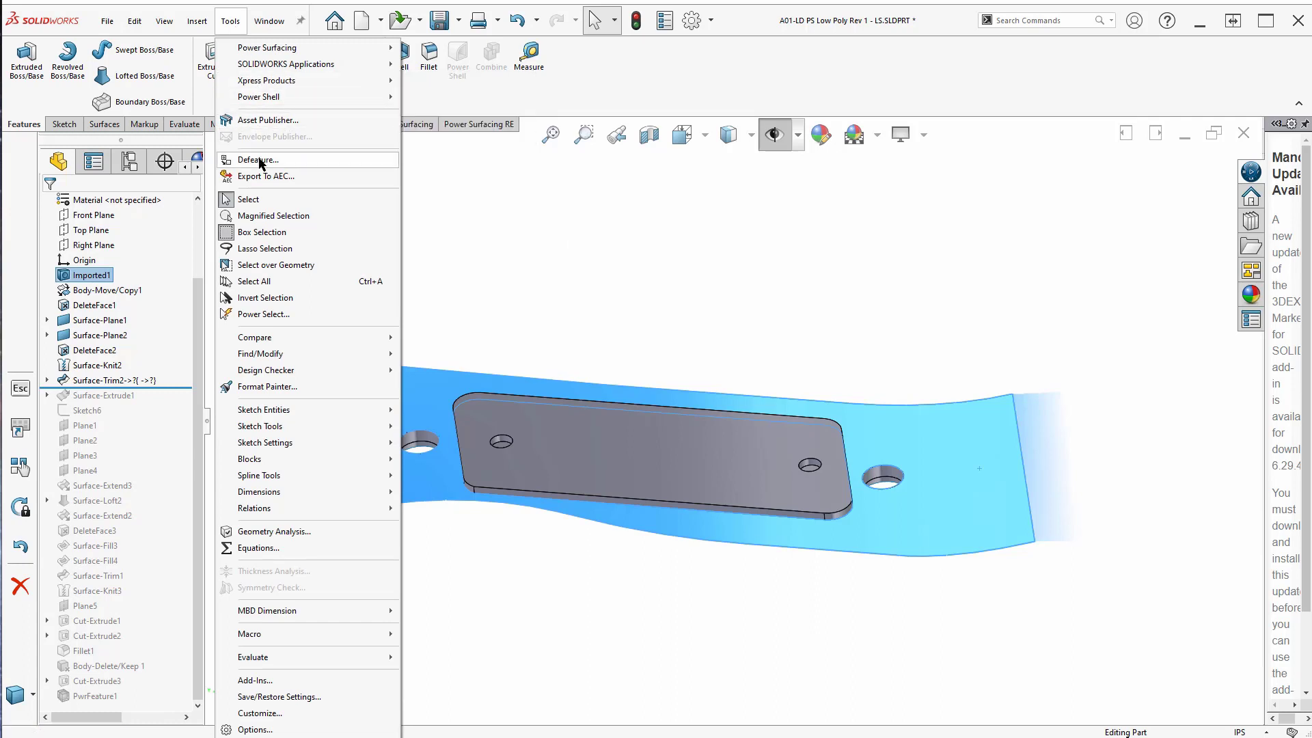
{"action": "left_click", "coordinate": [231, 21]}
{"action": "left_click", "coordinate": [197, 21]}
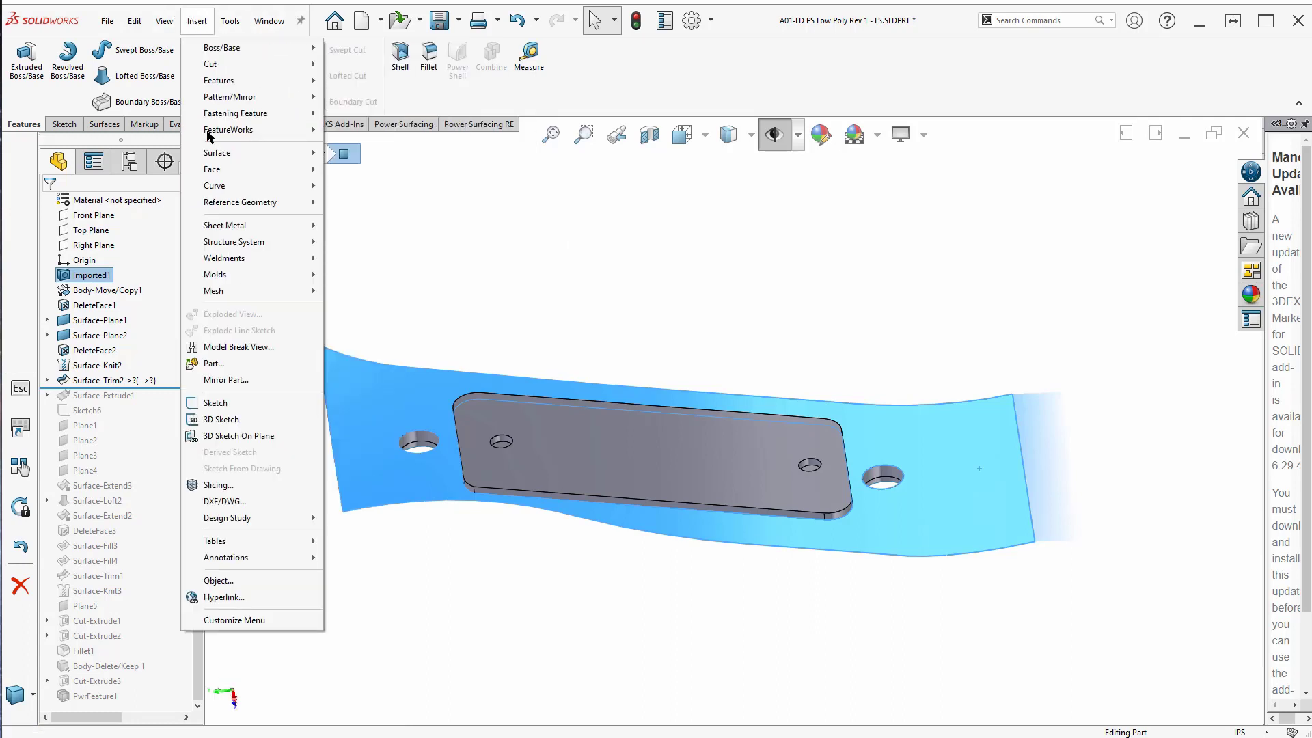
{"action": "mouse_move", "coordinate": [263, 204]}
{"action": "left_click", "coordinate": [374, 205]}
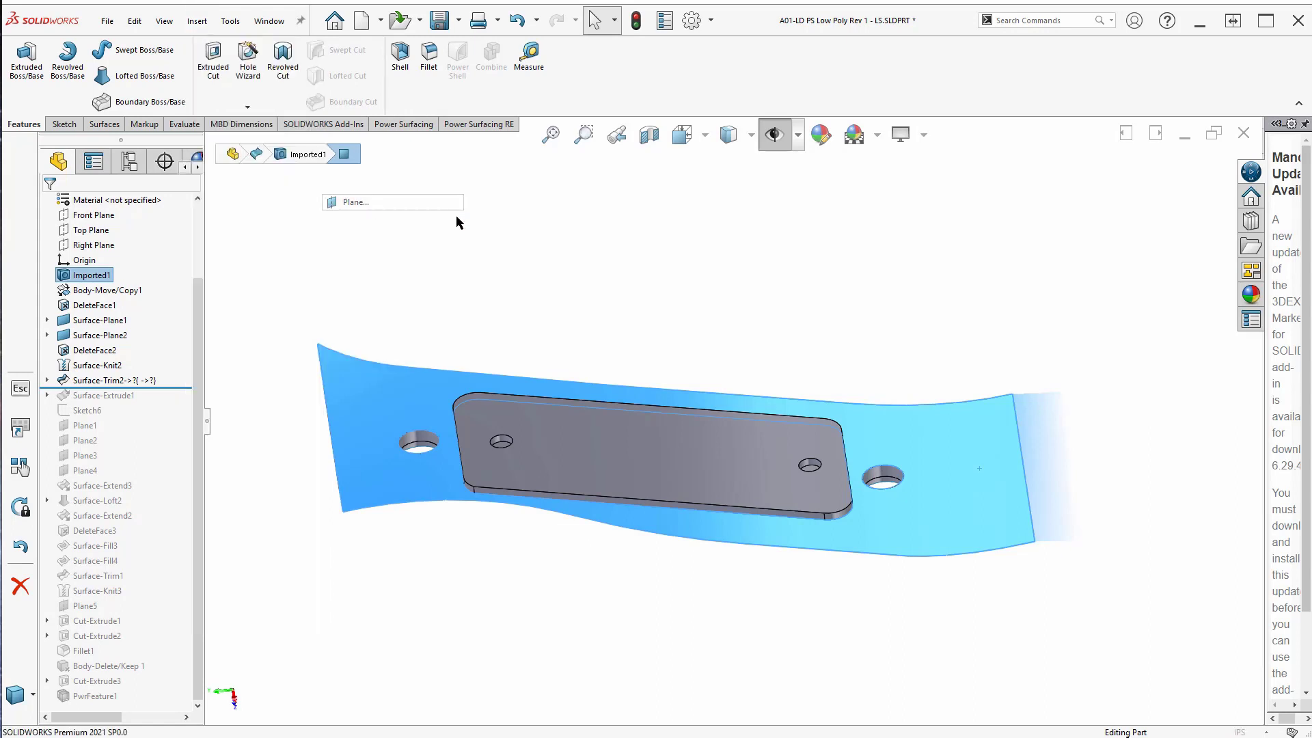
{"action": "middle_click_drag", "start_coordinate": [712, 393], "coordinate": [744, 298]}
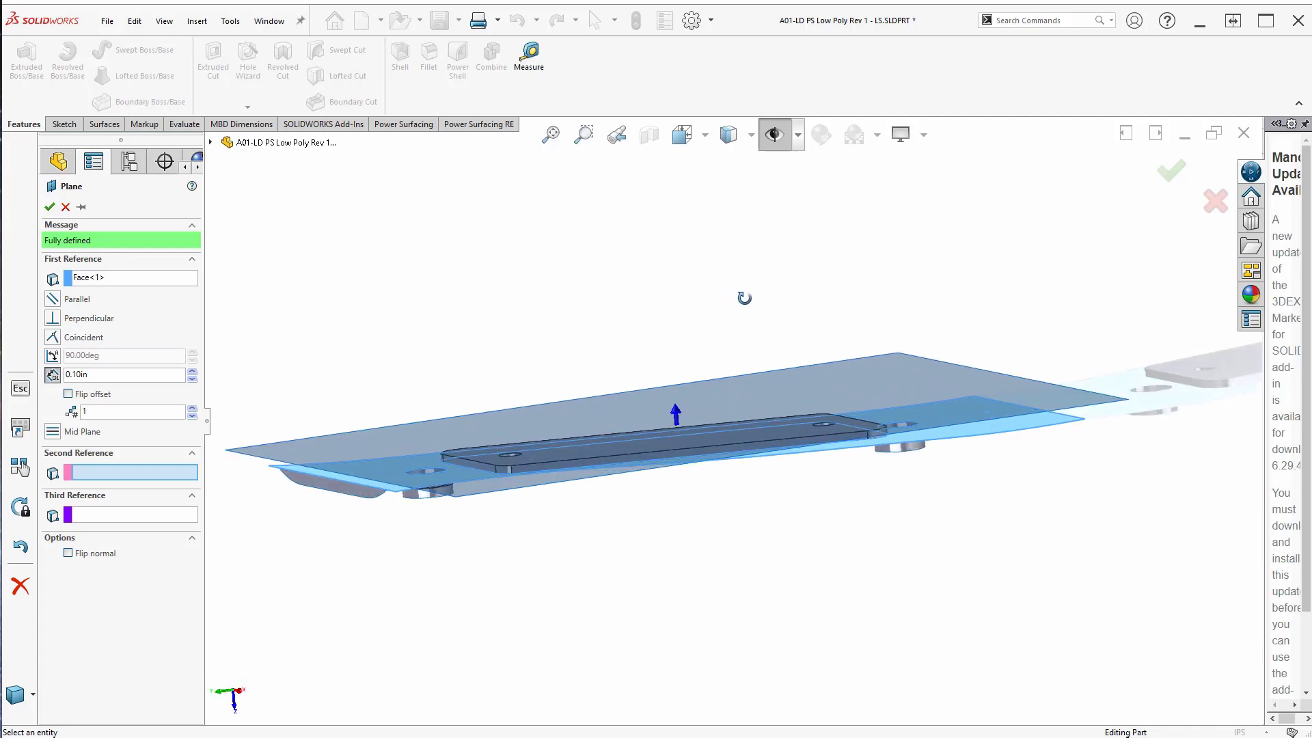
{"action": "left_click_drag", "start_coordinate": [114, 377], "coordinate": [51, 378]}
{"action": "type", "text": "0"}
{"action": "key", "text": "Return"}
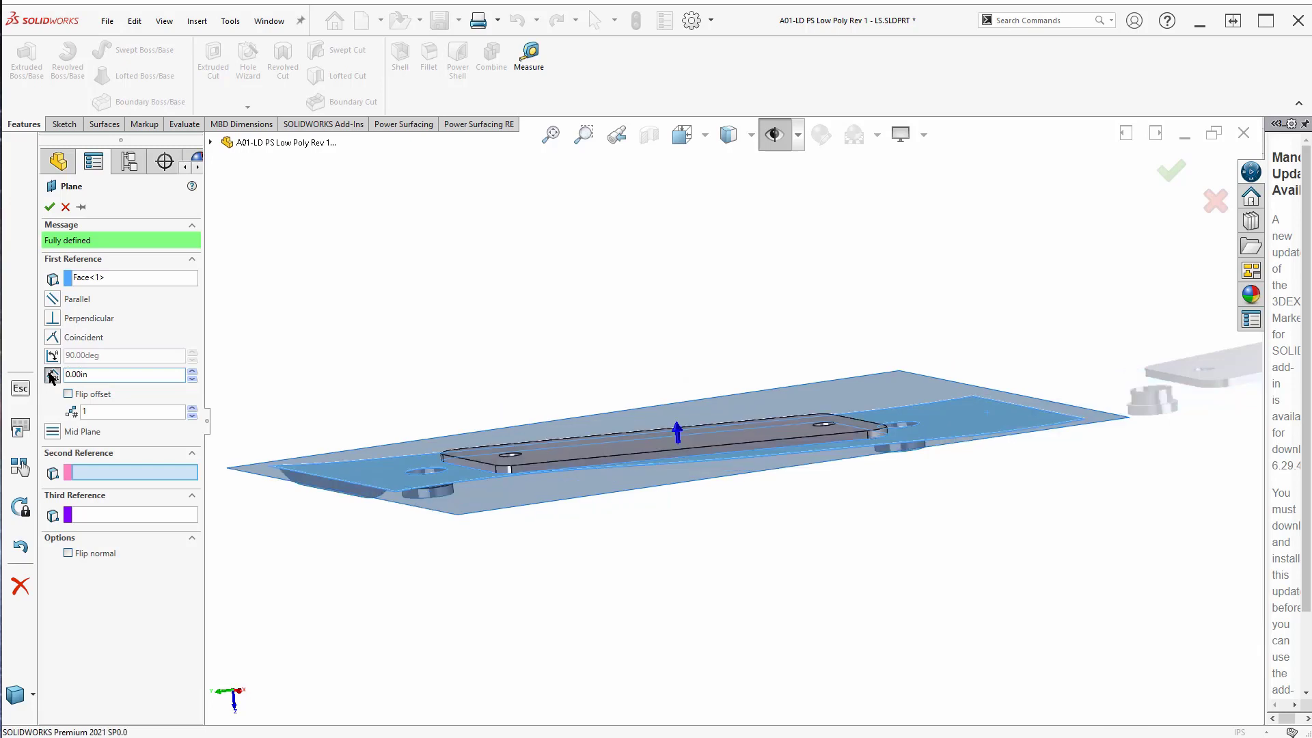
Flip the normal of the reference plane on the large flat face and accept the plane.
{"action": "middle_click_drag", "start_coordinate": [540, 526], "coordinate": [488, 529]}
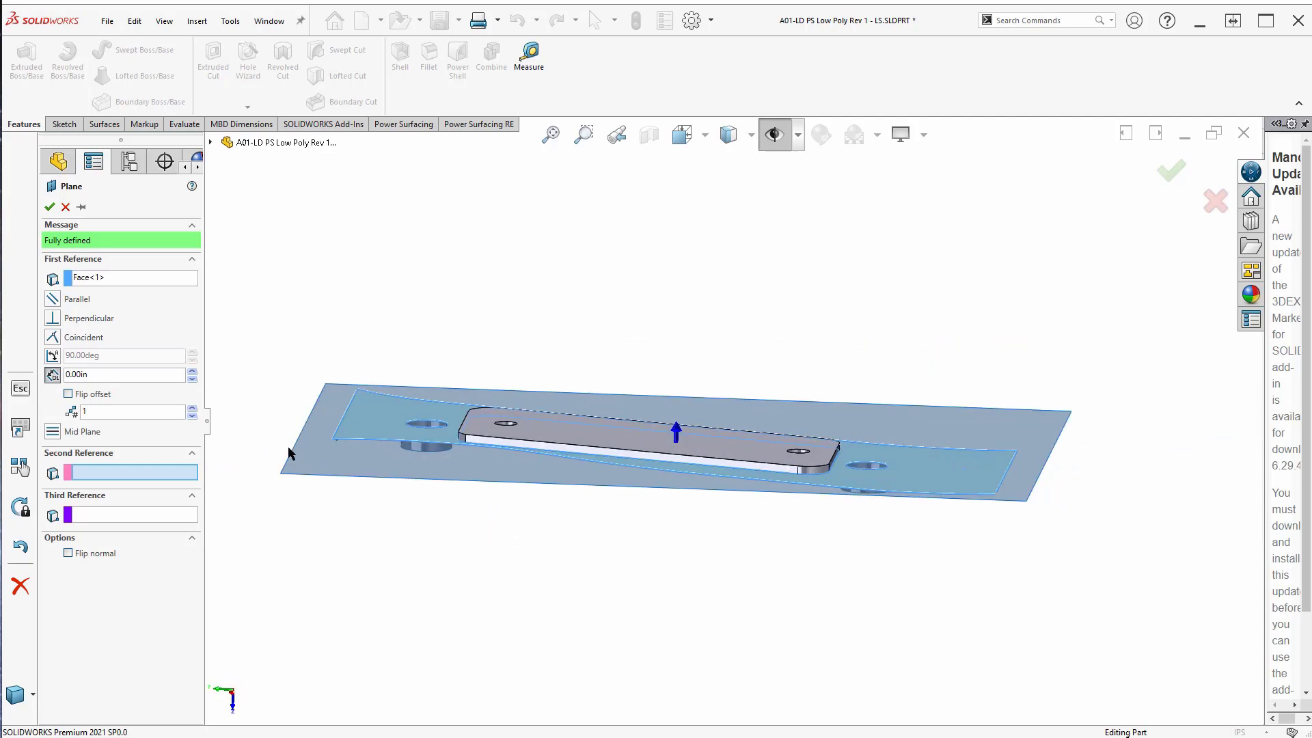
{"action": "left_click", "coordinate": [68, 394]}
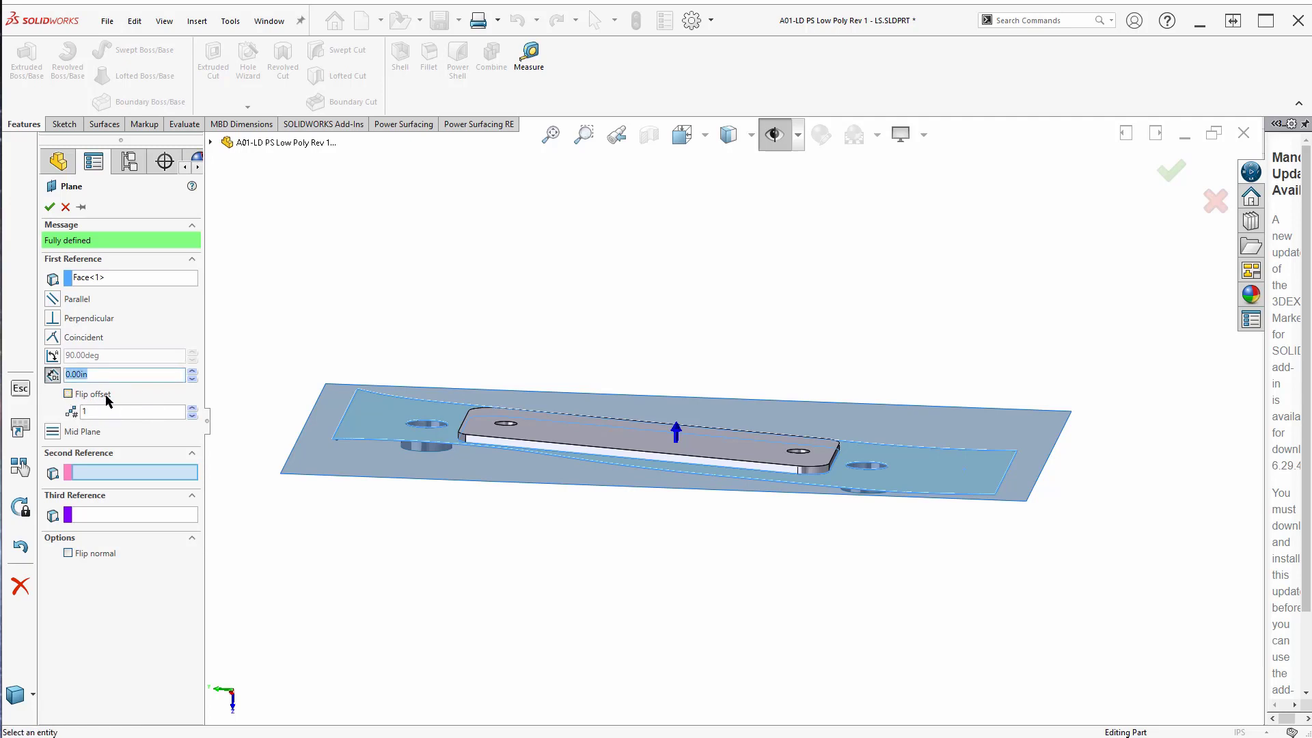
{"action": "left_click", "coordinate": [69, 554]}
{"action": "middle_click_drag", "start_coordinate": [616, 543], "coordinate": [595, 294]}
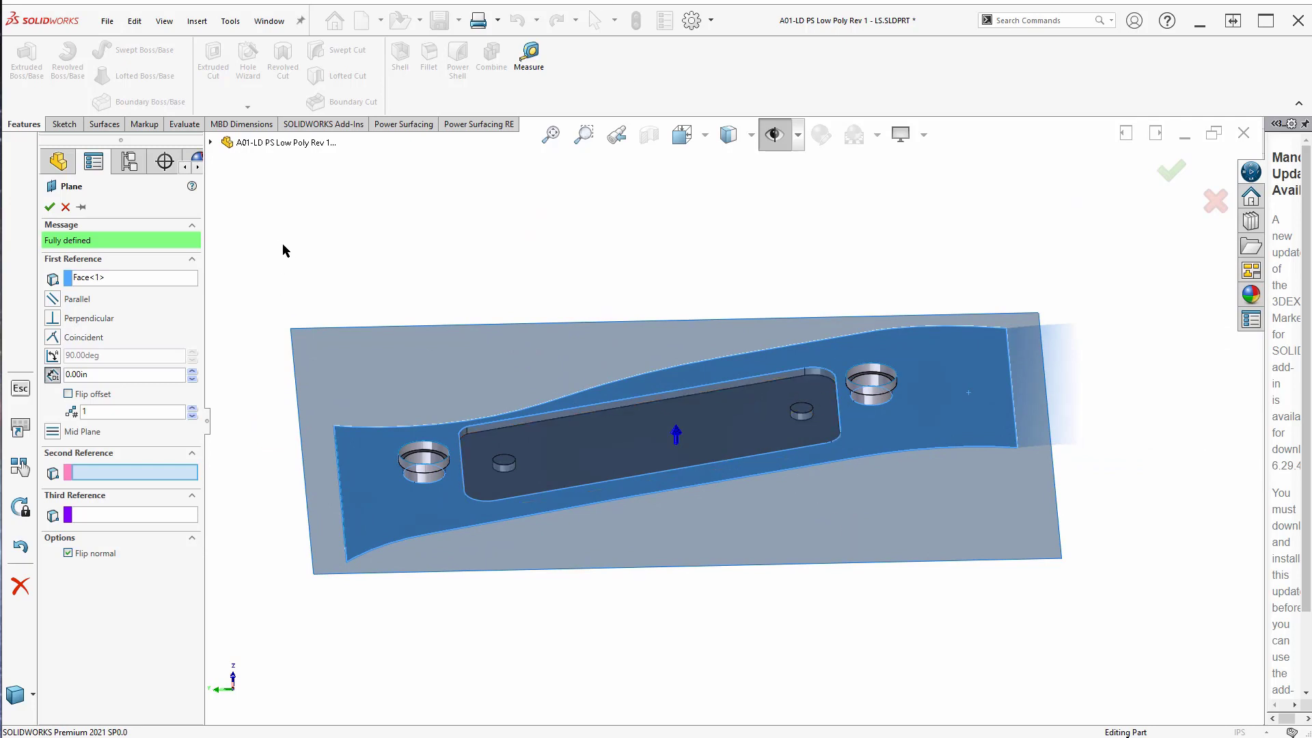
{"action": "scroll", "coordinate": [889, 326], "scroll_direction": "down", "scroll_amount": 3}
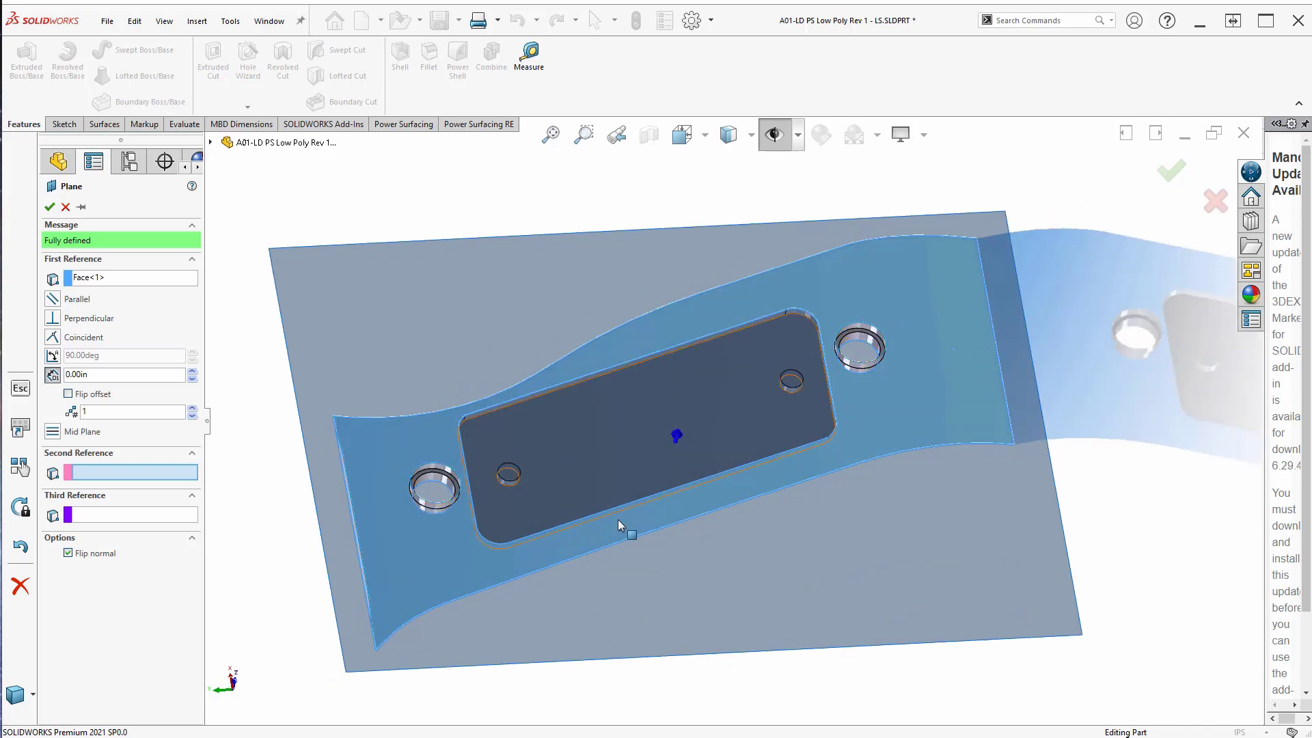
{"action": "key", "text": "ctrl+8"}
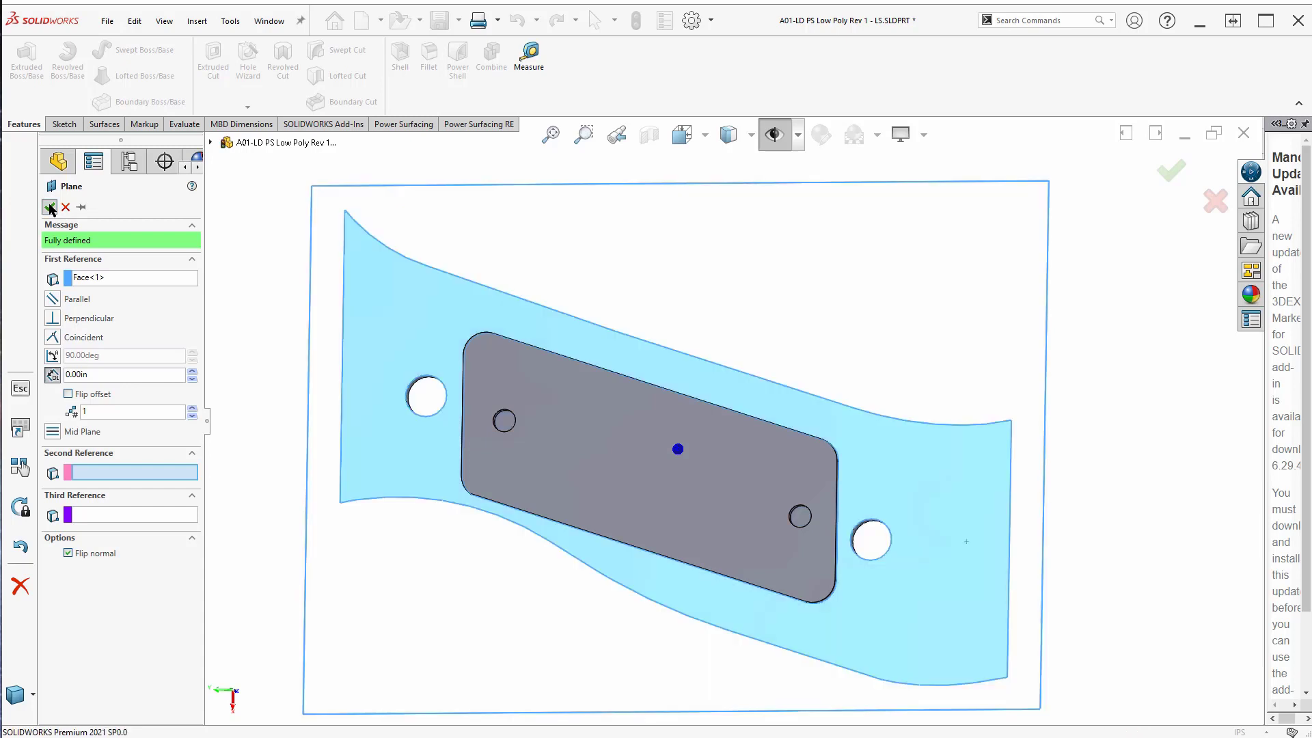
{"action": "left_click", "coordinate": [50, 208]}
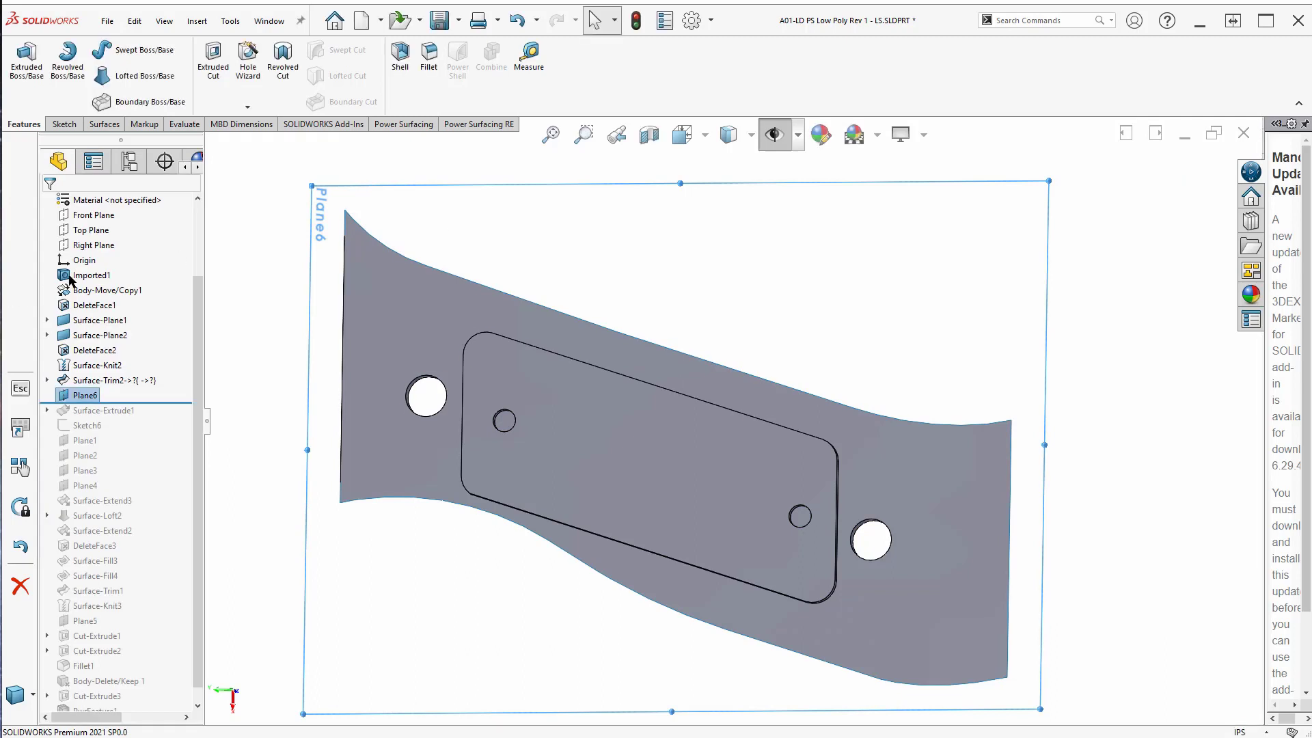
Start a sketch on the new reference plane and choose the edge segments along one long curved side for Convert Entities.
{"action": "right_click", "coordinate": [85, 395]}
{"action": "left_click", "coordinate": [100, 369]}
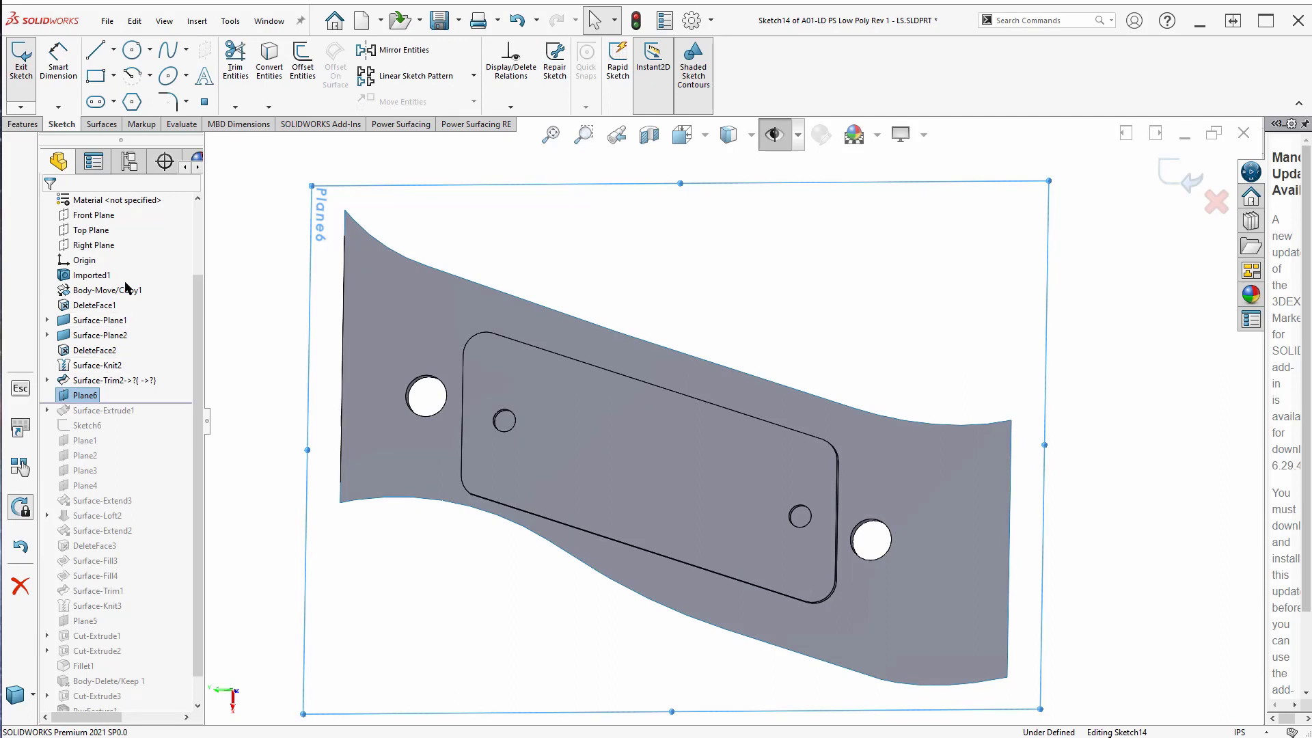
{"action": "left_click", "coordinate": [274, 56]}
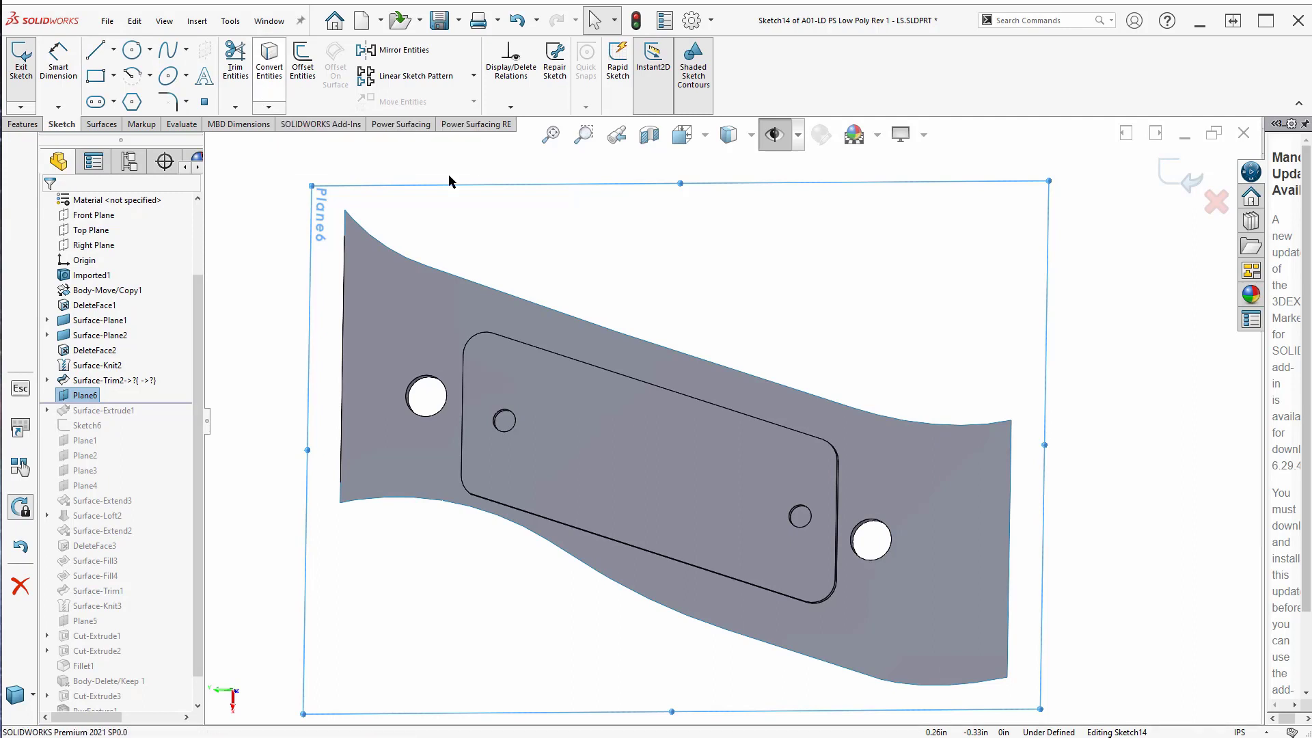
{"action": "left_click", "coordinate": [358, 220]}
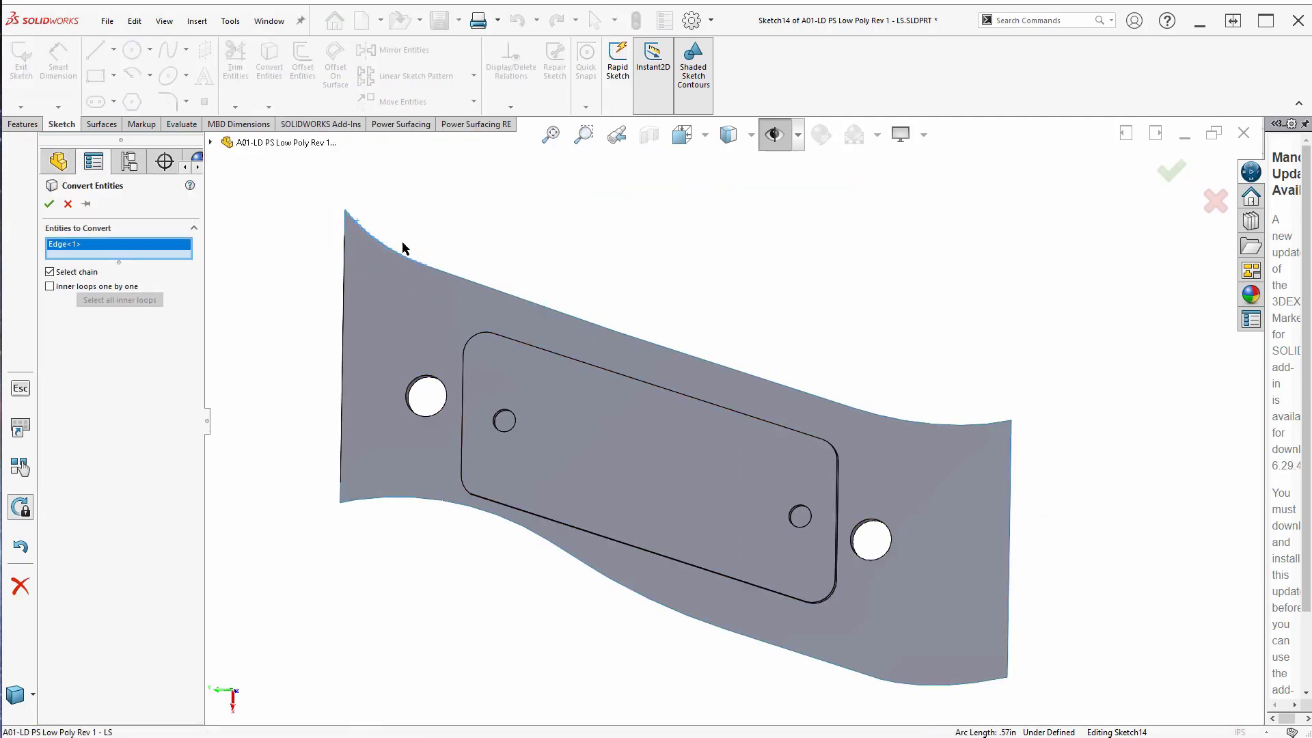
{"action": "left_click", "coordinate": [497, 293]}
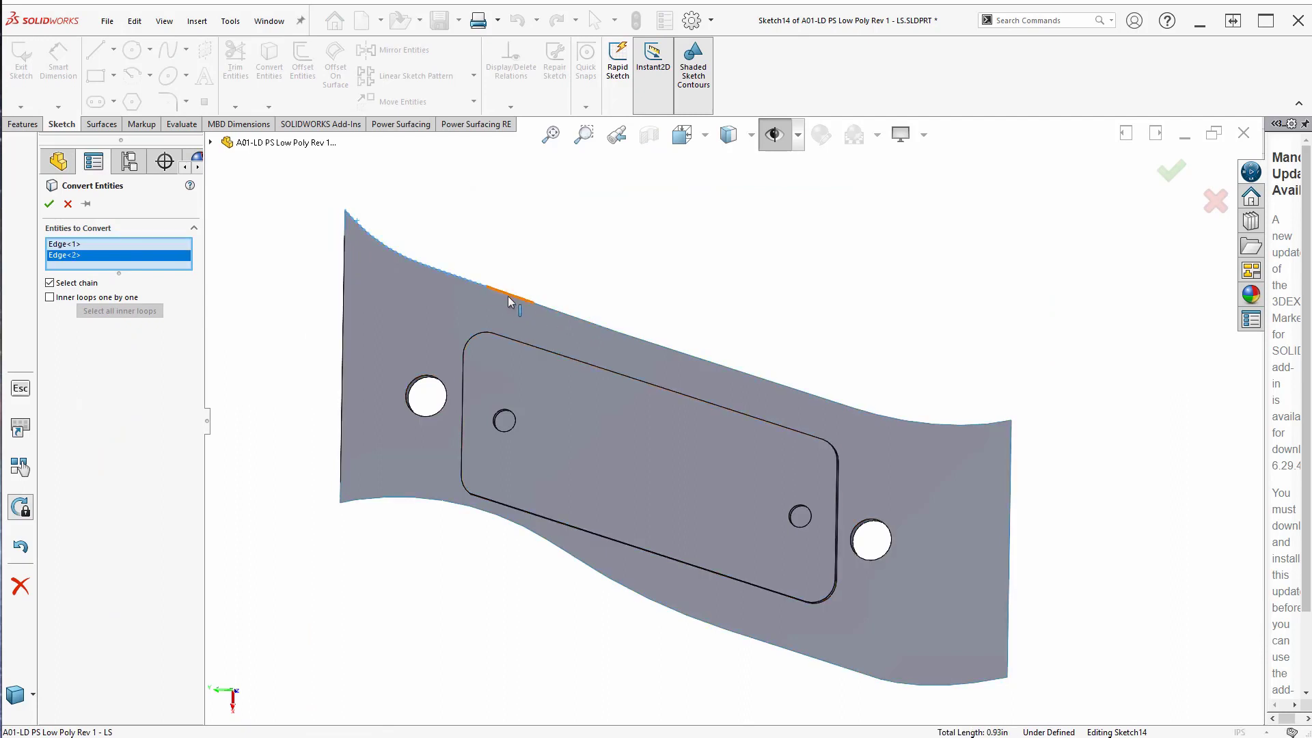
{"action": "left_click", "coordinate": [557, 312]}
{"action": "left_click", "coordinate": [557, 312]}
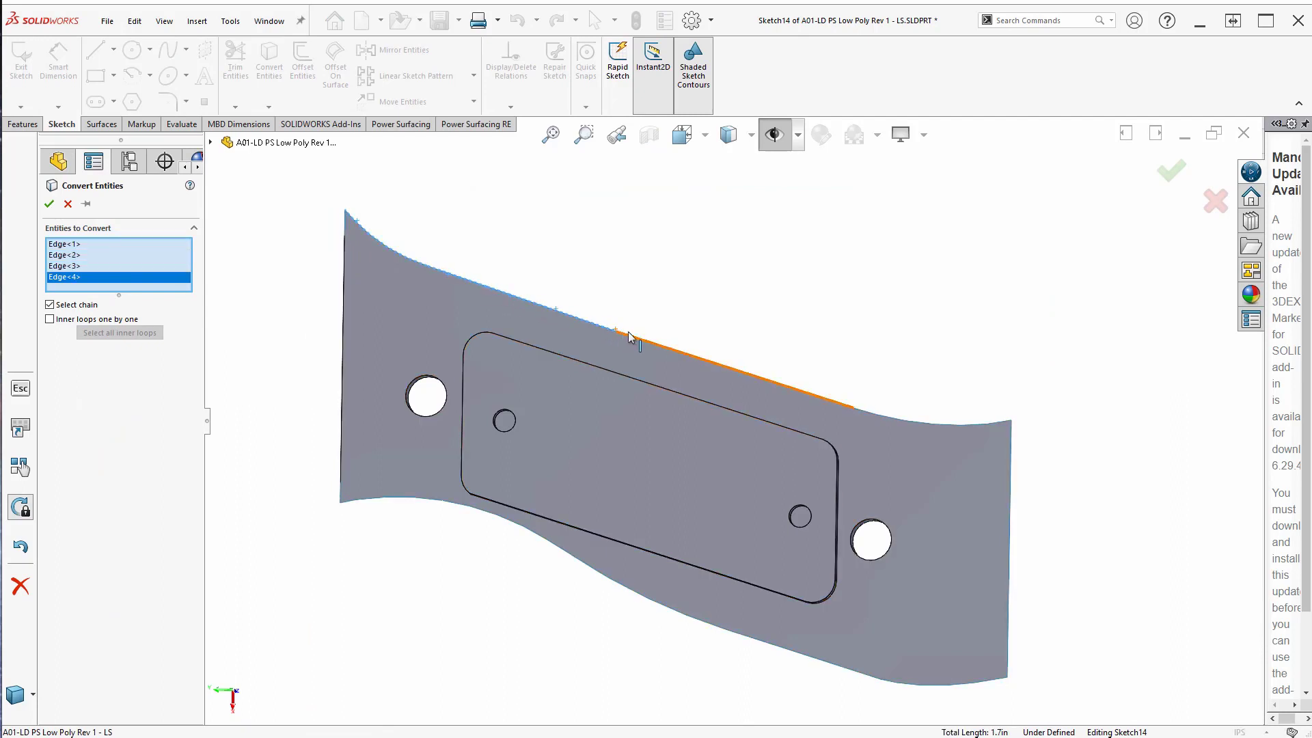
{"action": "left_click", "coordinate": [649, 347]}
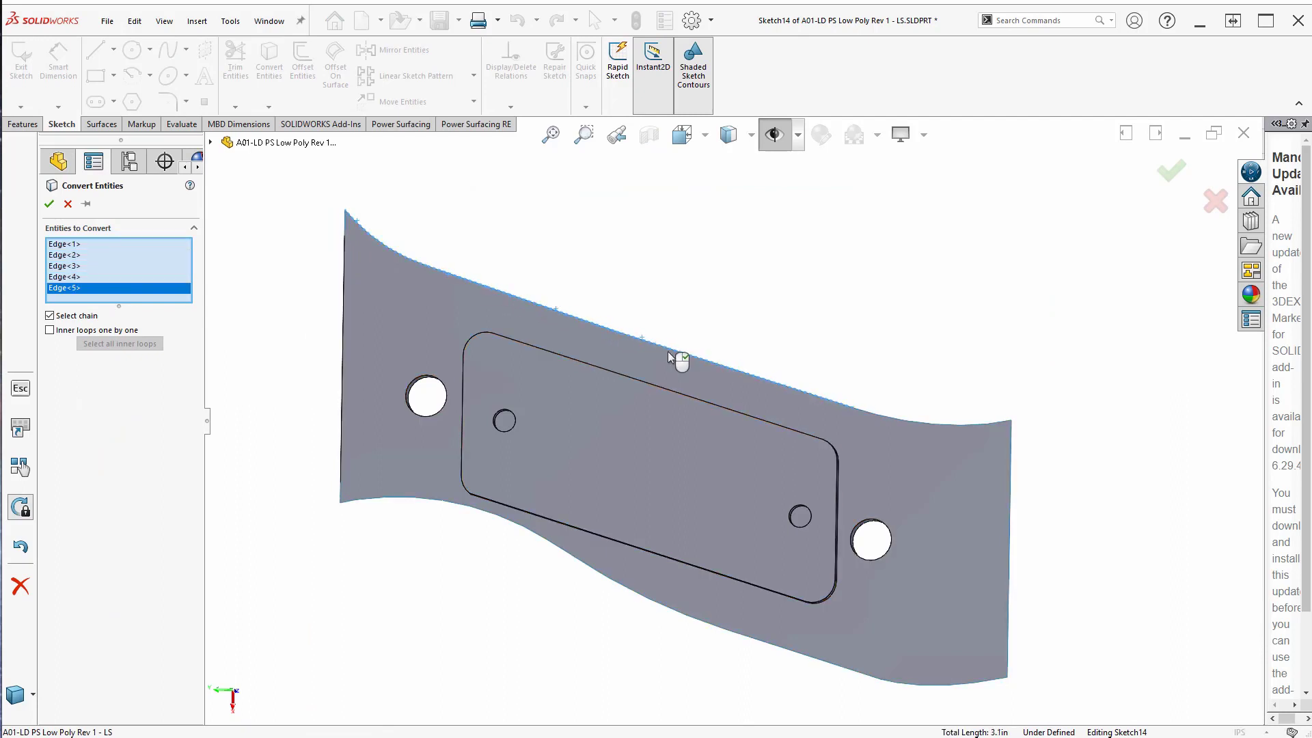
{"action": "left_click", "coordinate": [891, 415]}
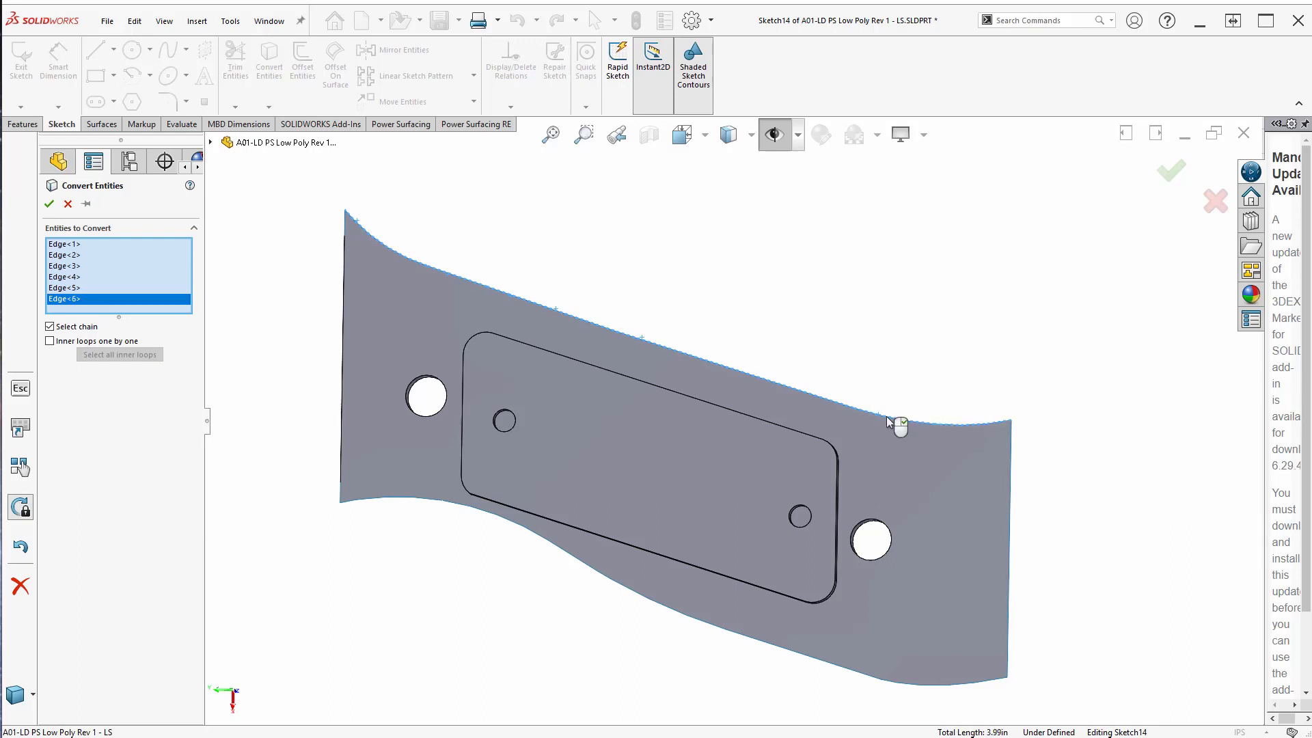
Add the adjoining short end edge and the segments of the opposite long curved side to the entities to convert.
{"action": "left_click", "coordinate": [1012, 445]}
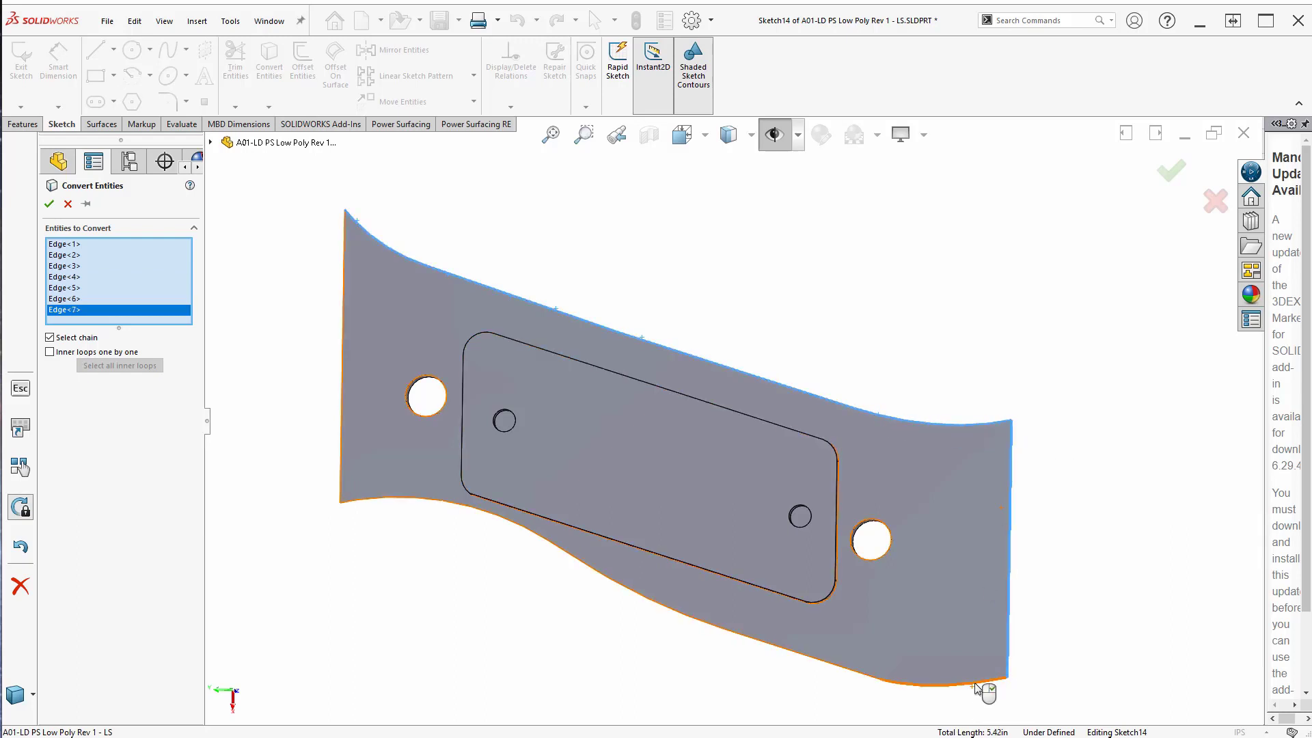
{"action": "left_click", "coordinate": [909, 684]}
{"action": "left_click", "coordinate": [736, 648]}
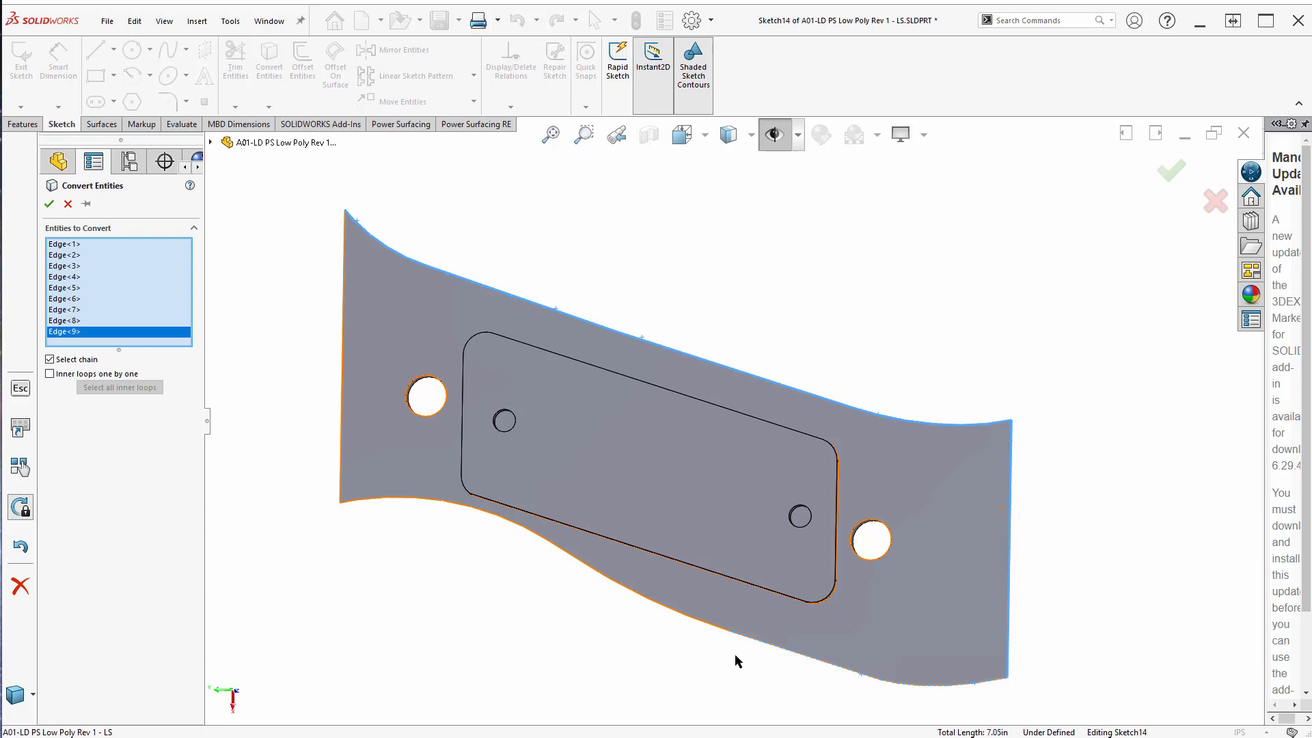
{"action": "left_click", "coordinate": [688, 619]}
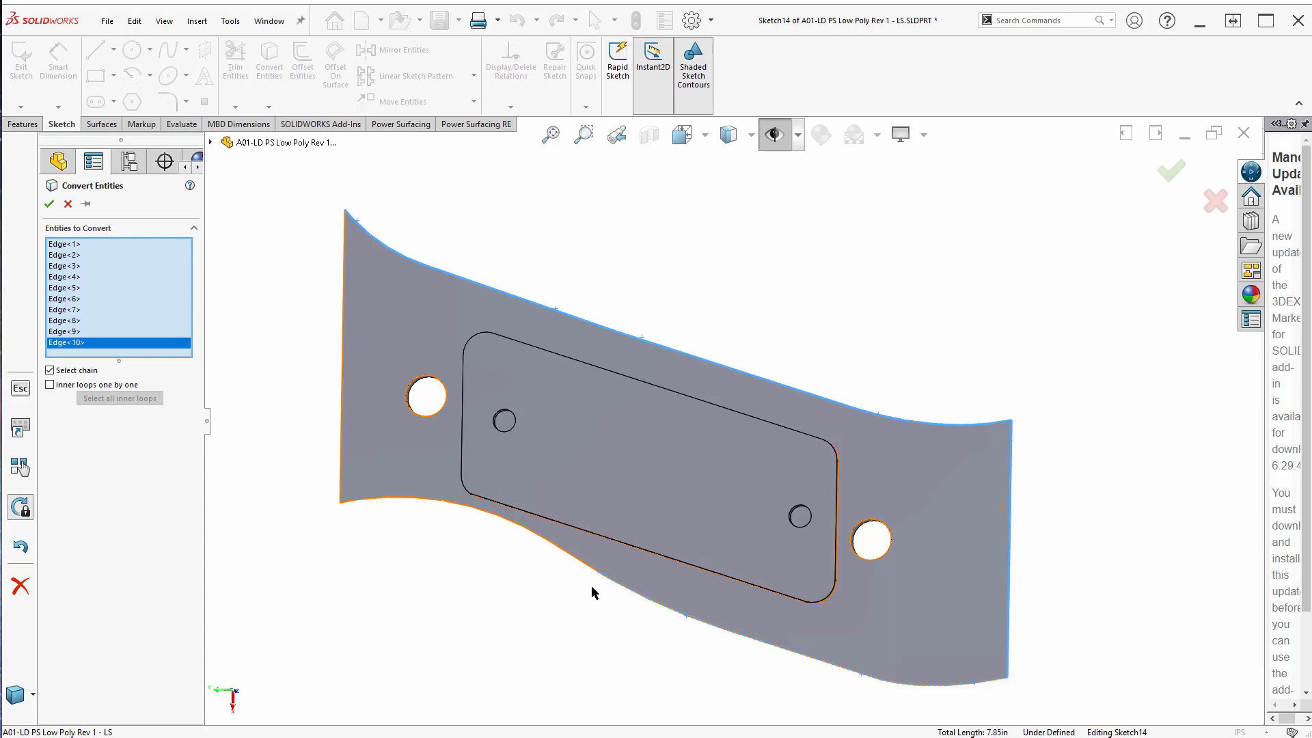
{"action": "left_click", "coordinate": [556, 545]}
{"action": "left_click", "coordinate": [514, 528]}
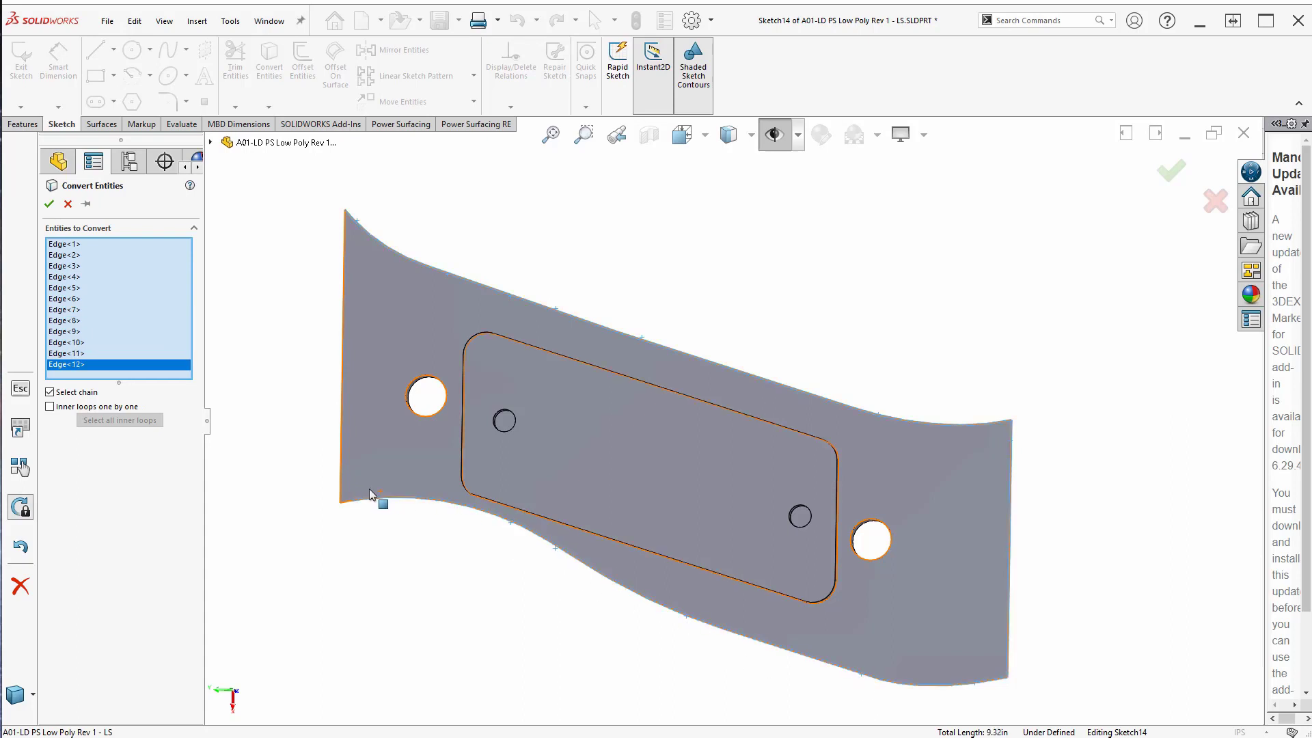
Add the remaining corner and end edge segments, and convert the complete outer outline into the sketch.
{"action": "scroll", "coordinate": [355, 503], "scroll_direction": "down", "scroll_amount": 5}
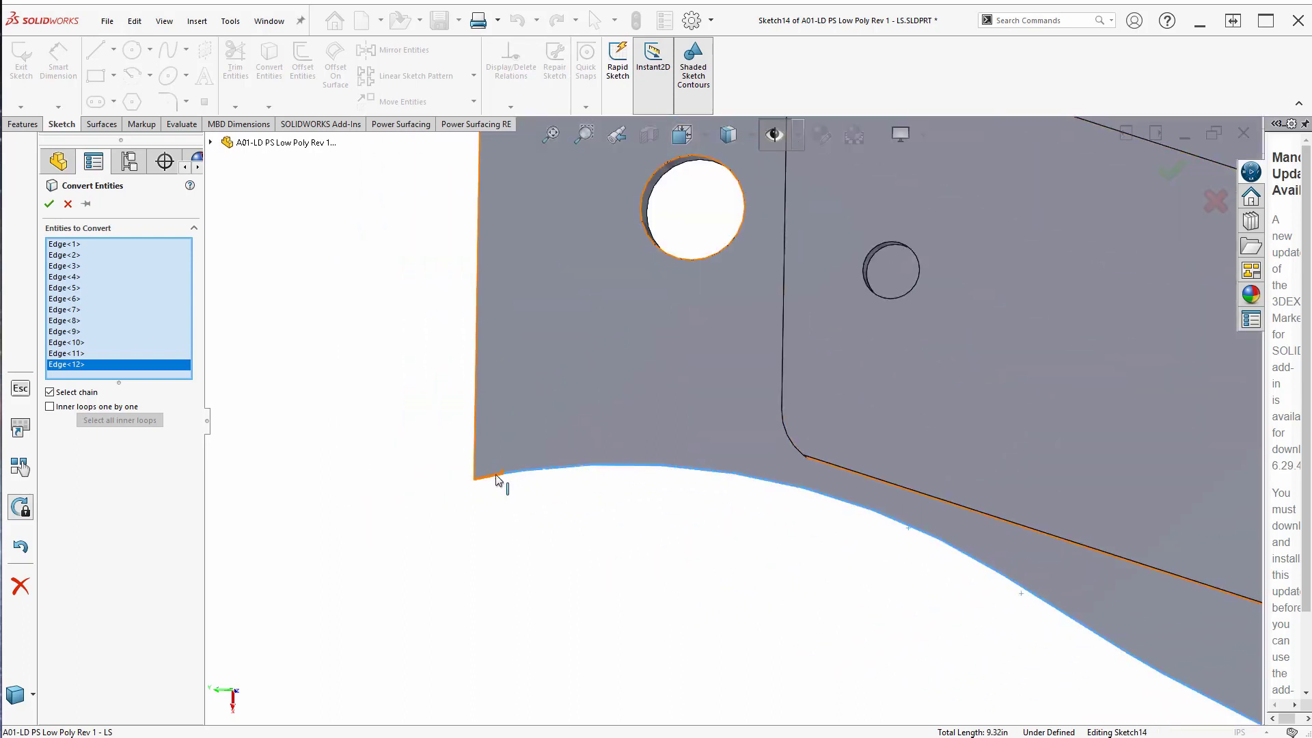
{"action": "left_click", "coordinate": [488, 476]}
{"action": "left_click", "coordinate": [475, 409]}
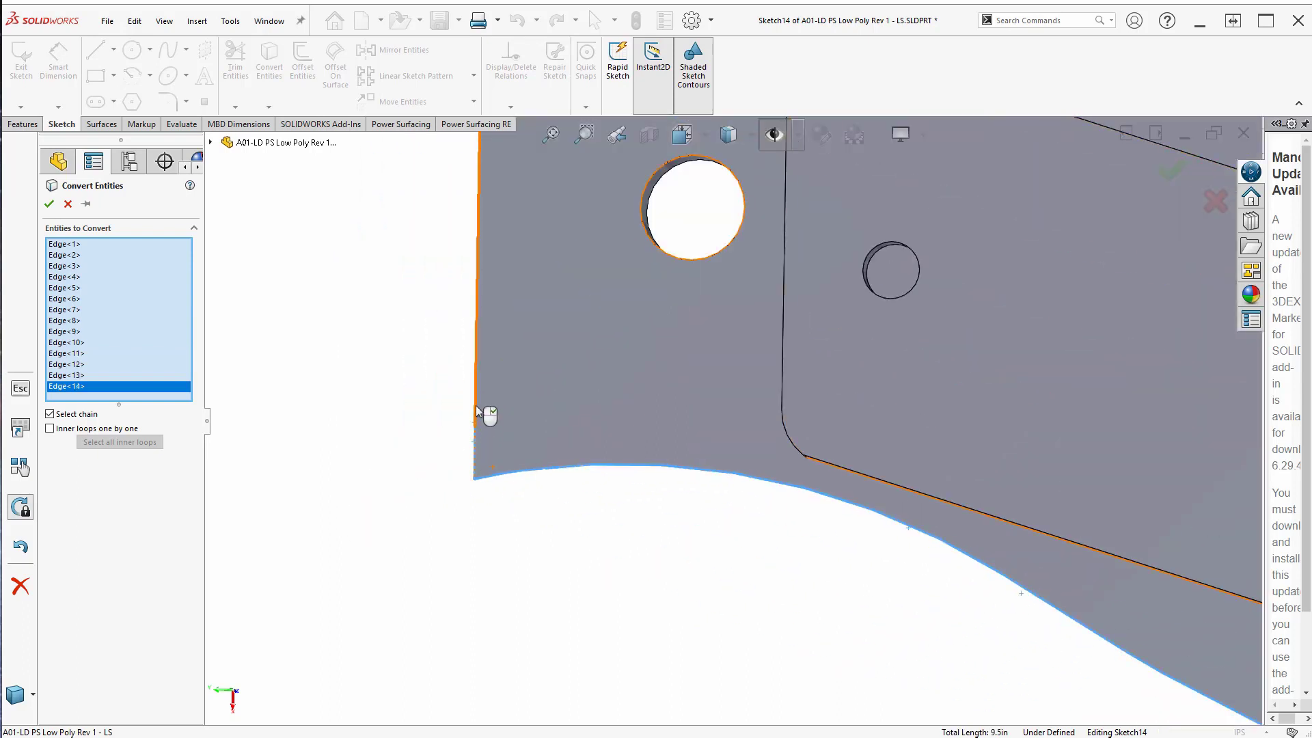
{"action": "left_click", "coordinate": [475, 408]}
{"action": "scroll", "coordinate": [506, 424], "scroll_direction": "up", "scroll_amount": 6}
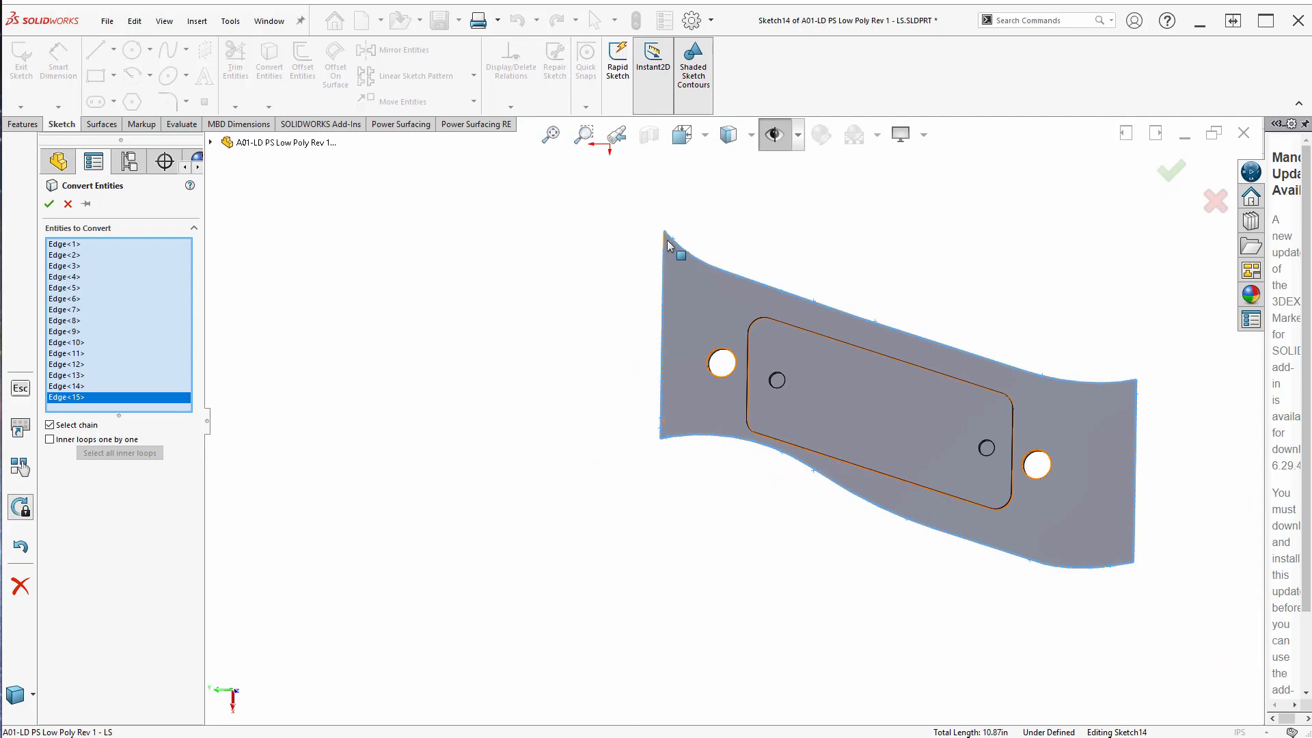
{"action": "scroll", "coordinate": [680, 287], "scroll_direction": "down", "scroll_amount": 3}
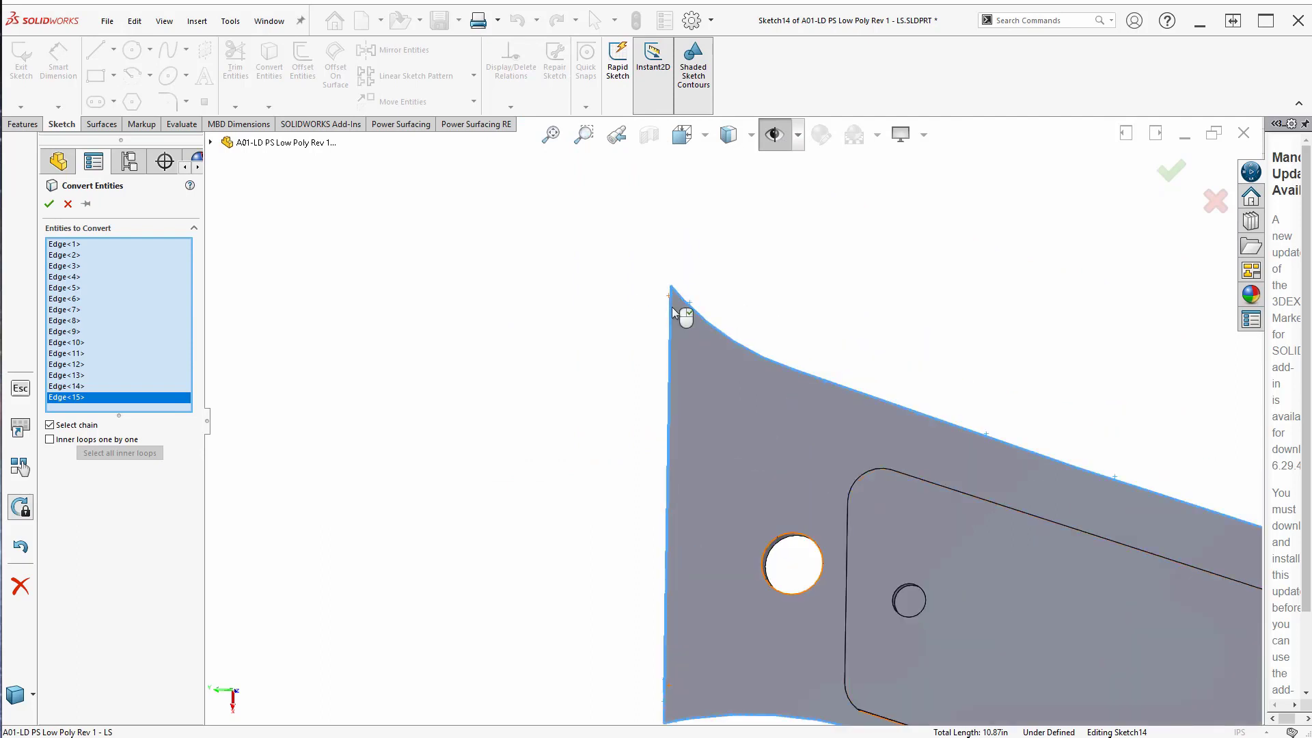
{"action": "left_click", "coordinate": [672, 300]}
{"action": "scroll", "coordinate": [398, 423], "scroll_direction": "up", "scroll_amount": 8}
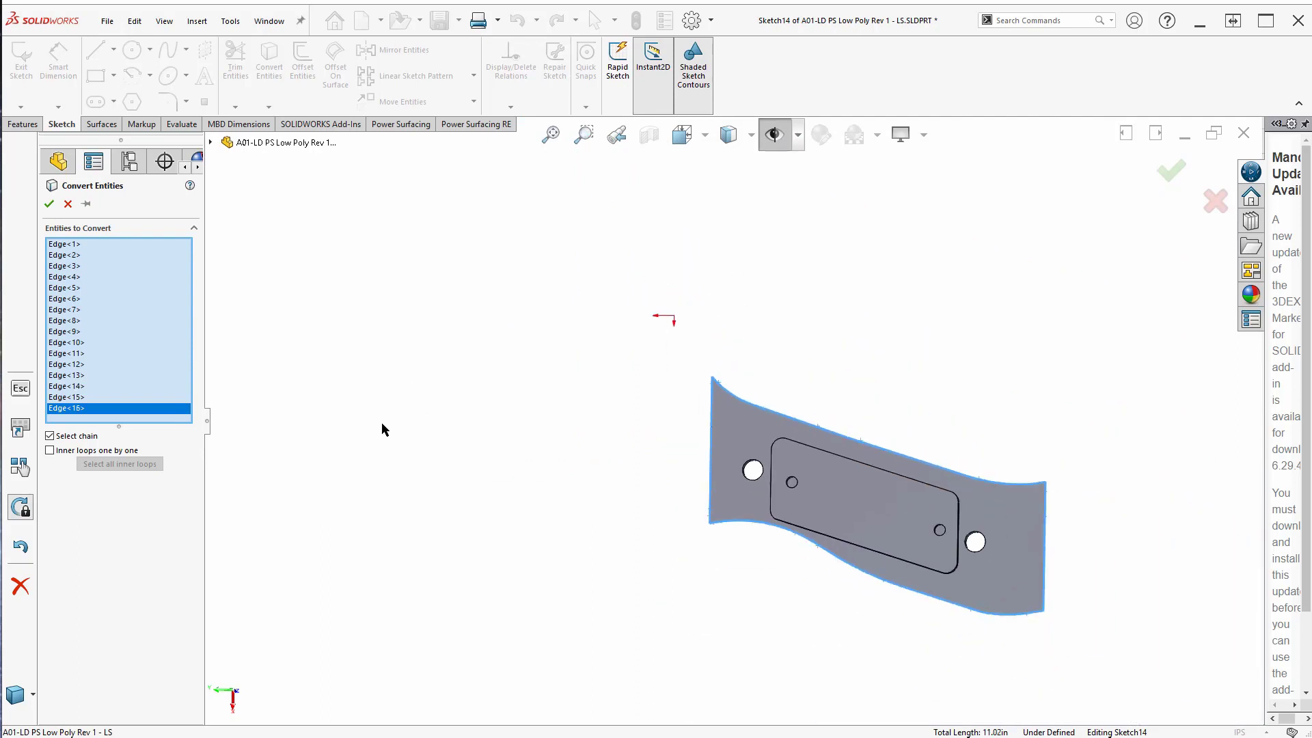
{"action": "scroll", "coordinate": [881, 424], "scroll_direction": "down", "scroll_amount": 3}
{"action": "scroll", "coordinate": [649, 492], "scroll_direction": "down", "scroll_amount": 4}
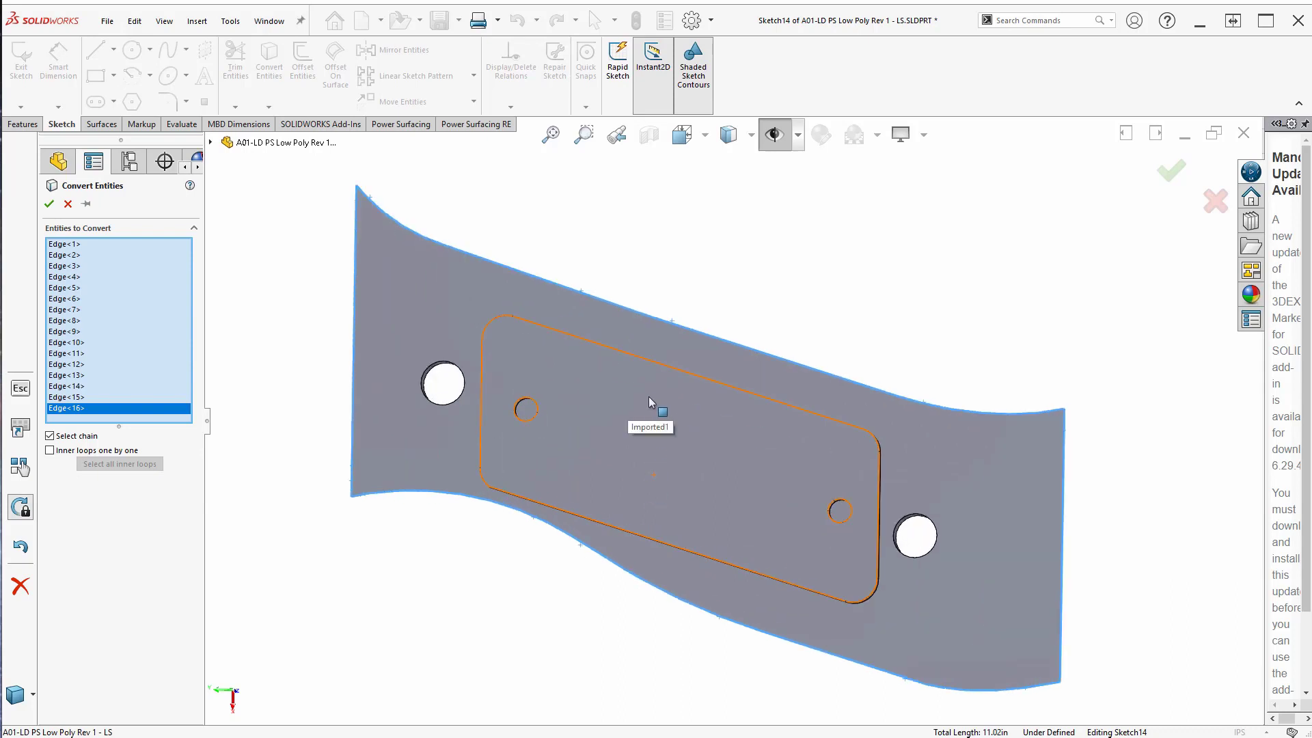
{"action": "middle_click_drag", "start_coordinate": [697, 366], "coordinate": [670, 279]}
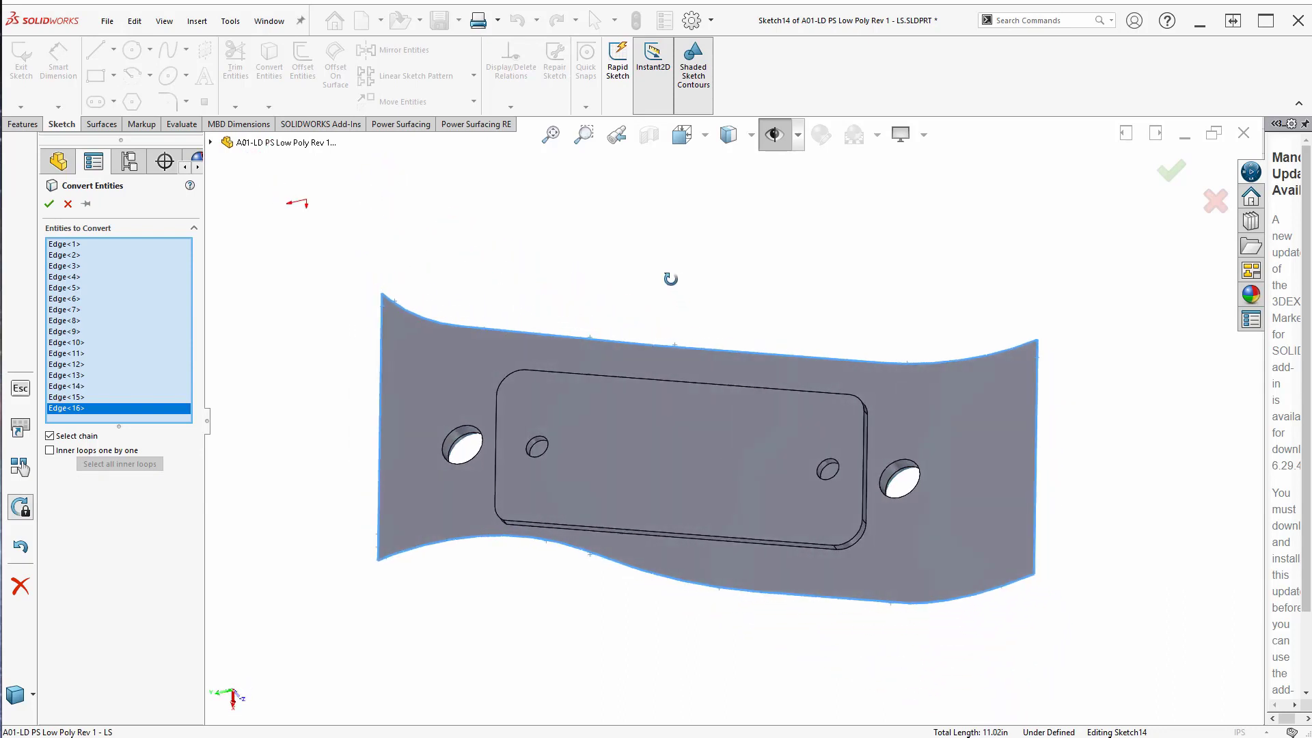
{"action": "left_click", "coordinate": [49, 203]}
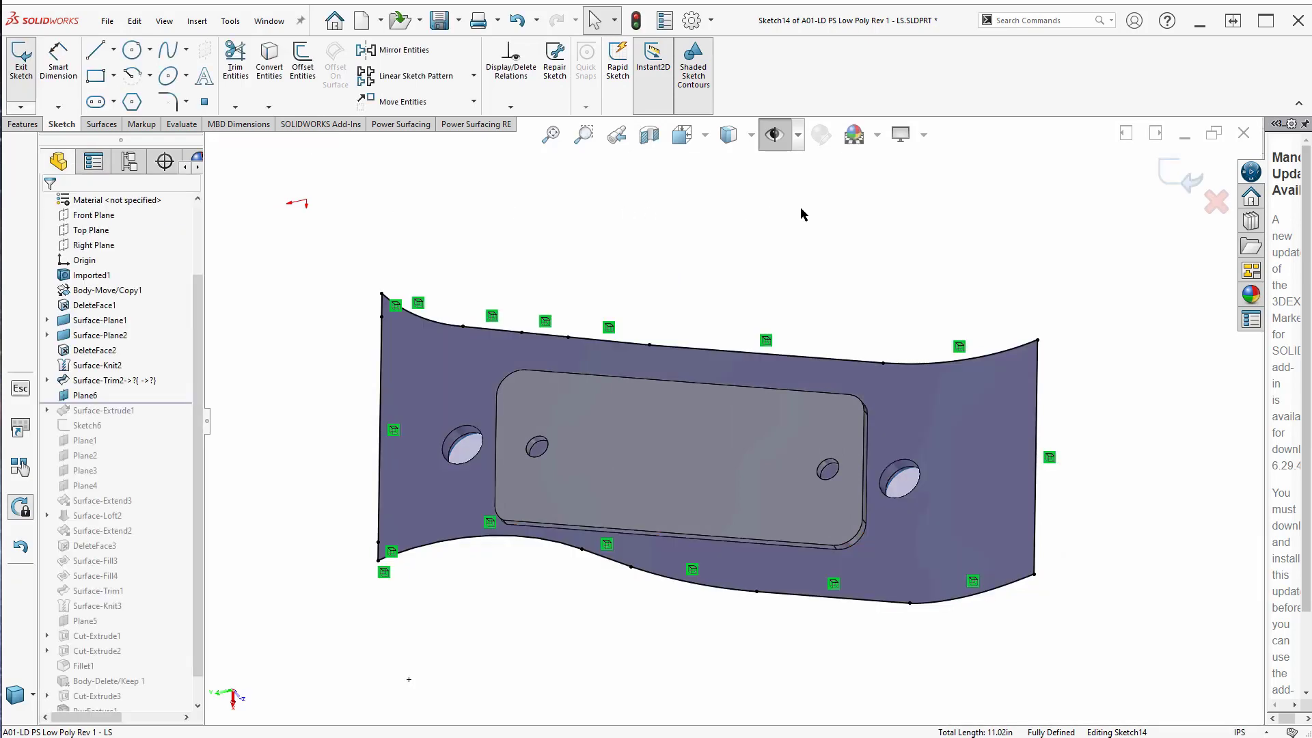
Extrude the converted outline as a blind boss about 0.94 in deep from the sketch plane.
{"action": "mouse_move", "coordinate": [912, 404]}
{"action": "middle_mouse_down"}
{"action": "mouse_move", "coordinate": [1005, 437]}
{"action": "mouse_move", "coordinate": [910, 480]}
{"action": "mouse_move", "coordinate": [955, 360]}
{"action": "mouse_move", "coordinate": [838, 378]}
{"action": "mouse_move", "coordinate": [683, 342]}
{"action": "mouse_move", "coordinate": [547, 287]}
{"action": "middle_mouse_up"}
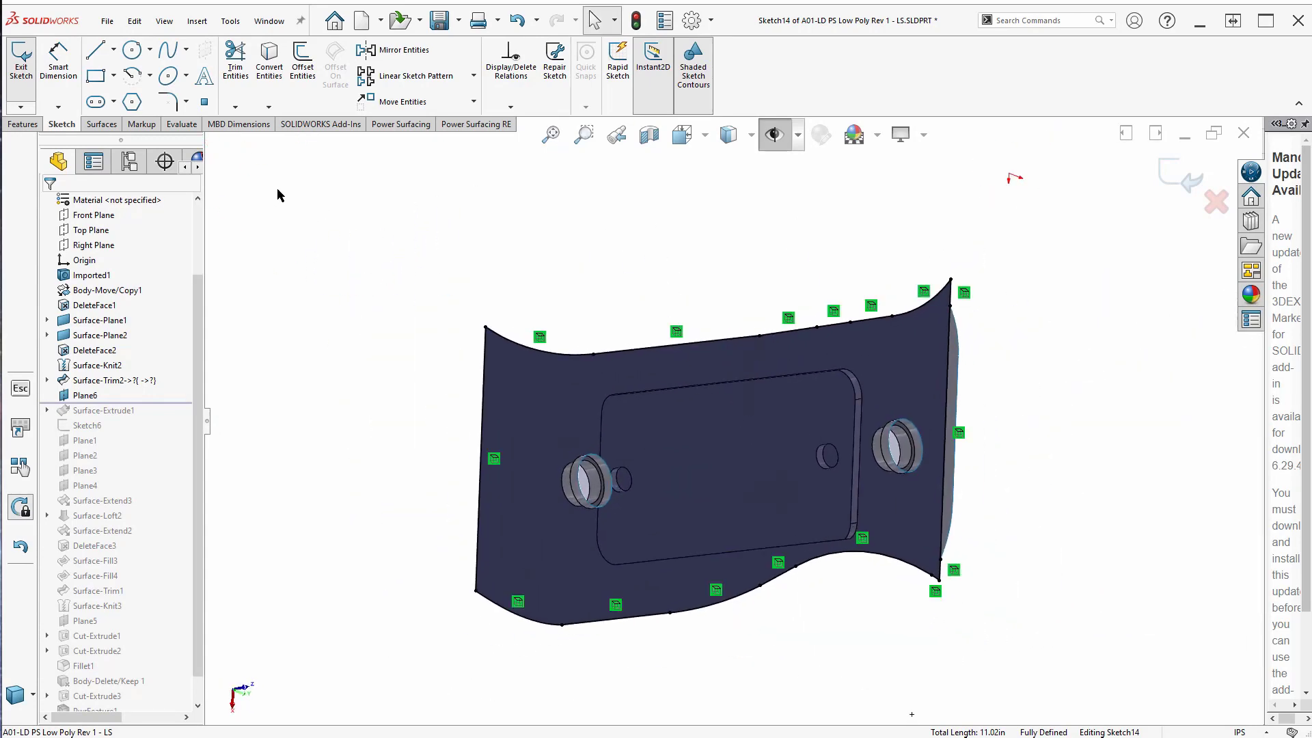
{"action": "left_click", "coordinate": [27, 124]}
{"action": "left_click", "coordinate": [26, 63]}
{"action": "middle_click_drag", "start_coordinate": [740, 395], "coordinate": [650, 180]}
{"action": "left_click_drag", "start_coordinate": [718, 408], "coordinate": [741, 322]}
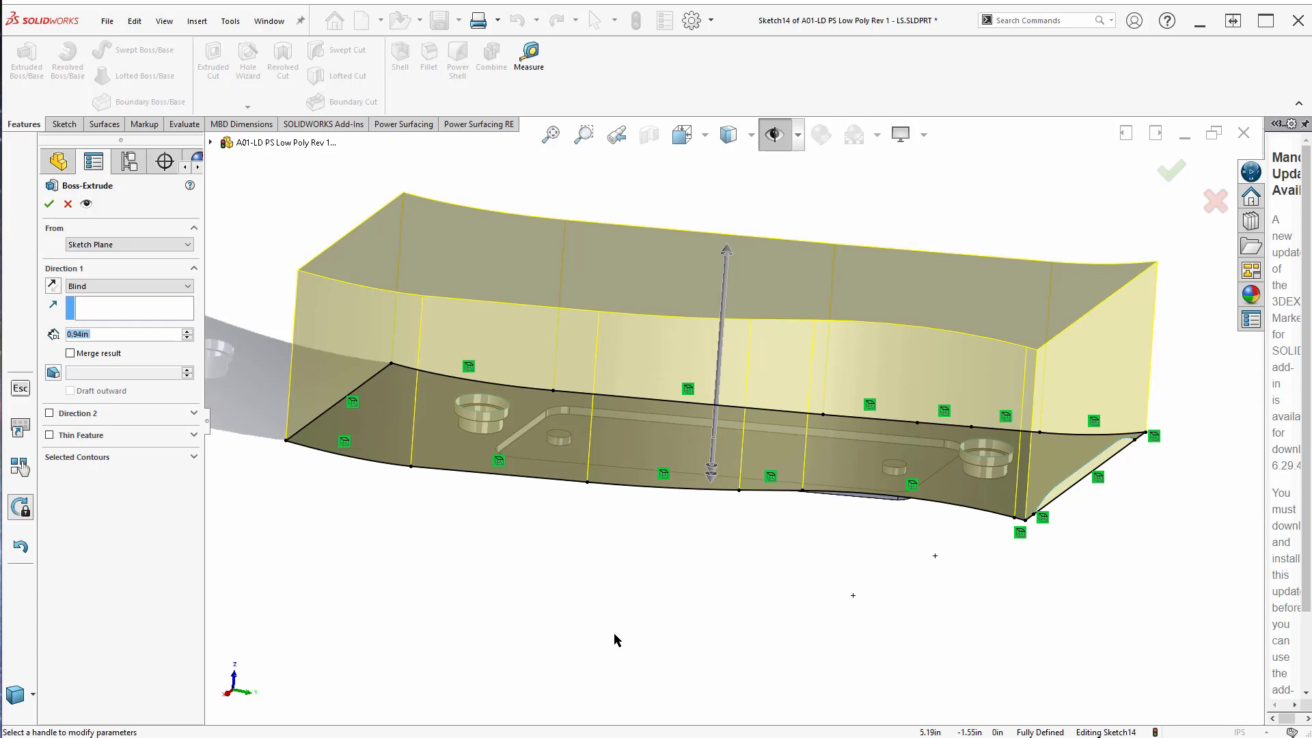
{"action": "left_click", "coordinate": [48, 204]}
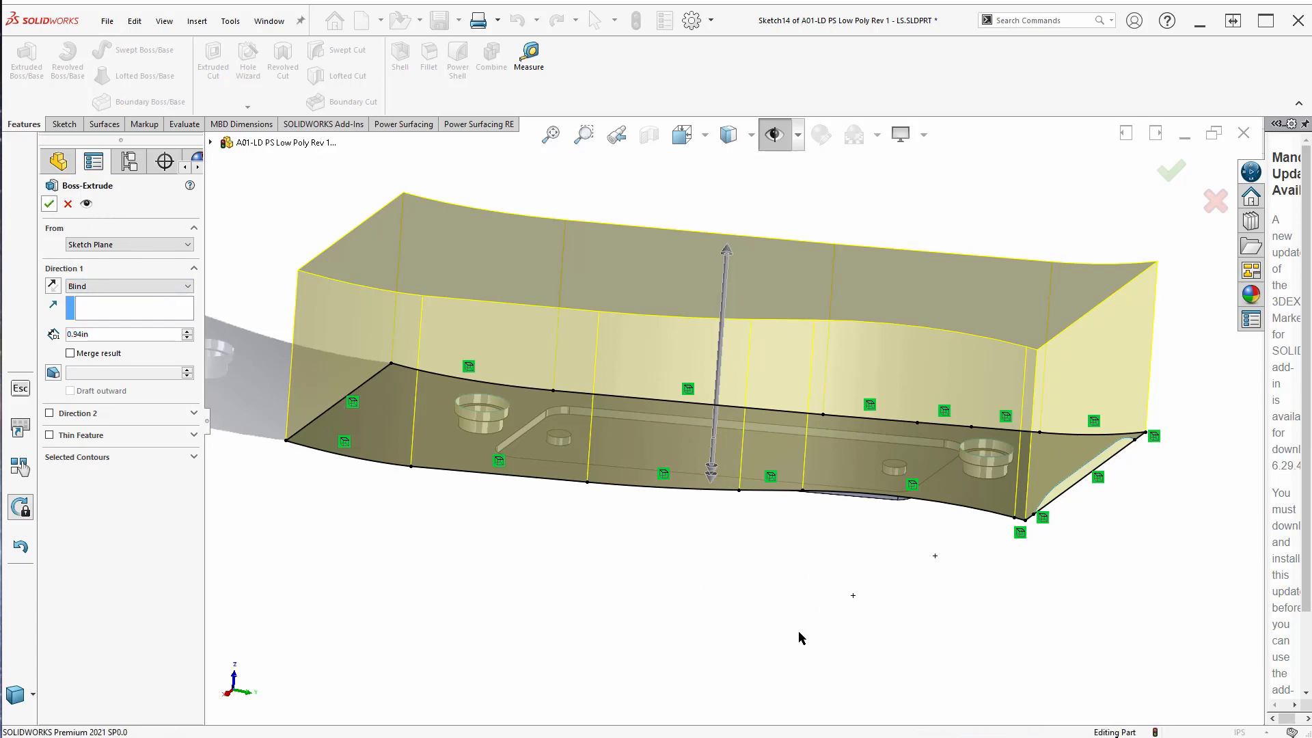
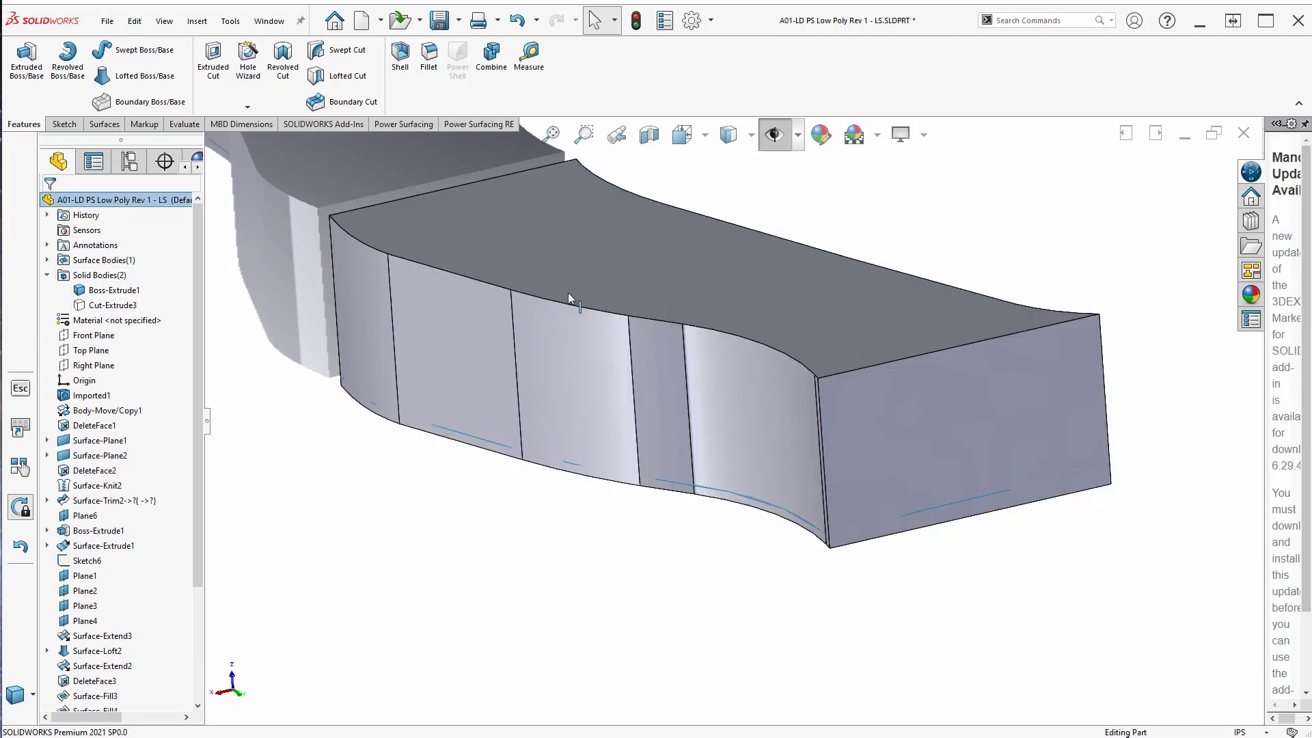
Open PwrFeature1 for editing with the extruded reference block in view.
{"action": "mouse_move", "coordinate": [644, 563]}
{"action": "middle_mouse_down"}
{"action": "mouse_move", "coordinate": [688, 445]}
{"action": "mouse_move", "coordinate": [656, 585]}
{"action": "middle_mouse_up"}
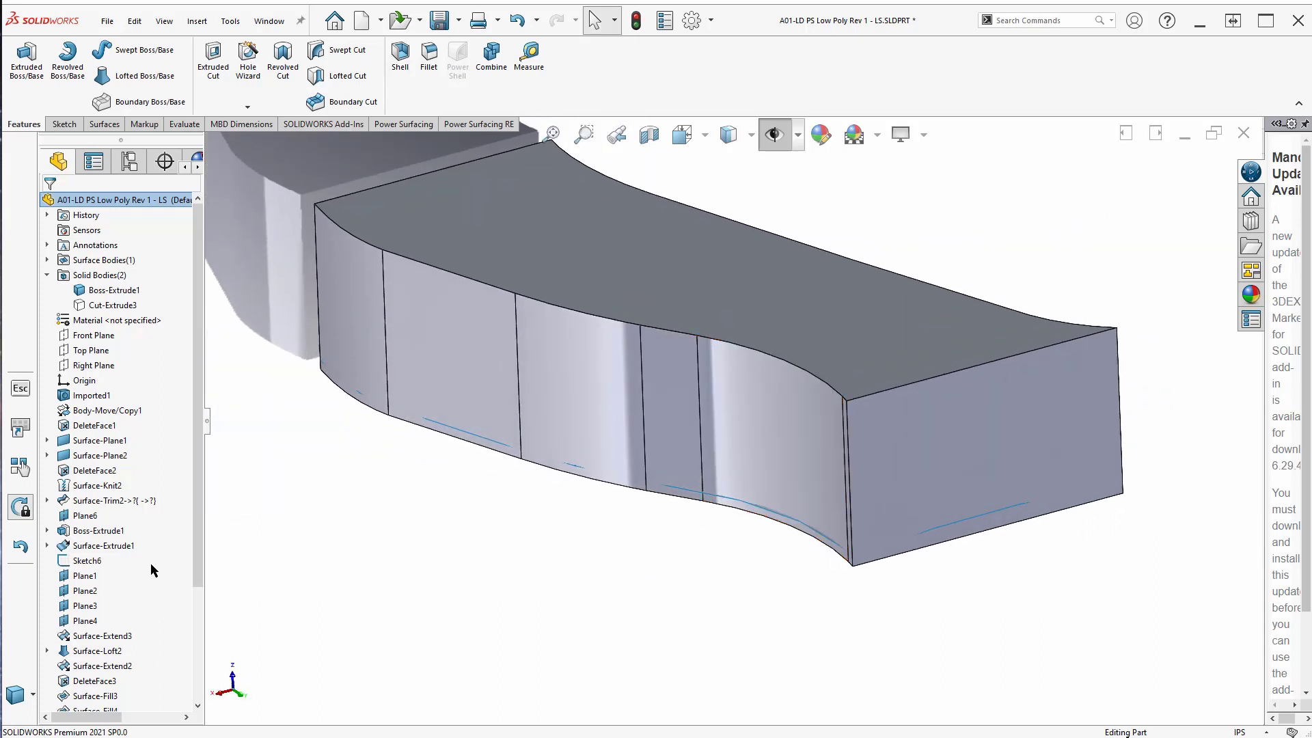
{"action": "scroll", "coordinate": [197, 530], "scroll_direction": "down", "scroll_amount": 4}
{"action": "left_click", "coordinate": [115, 696]}
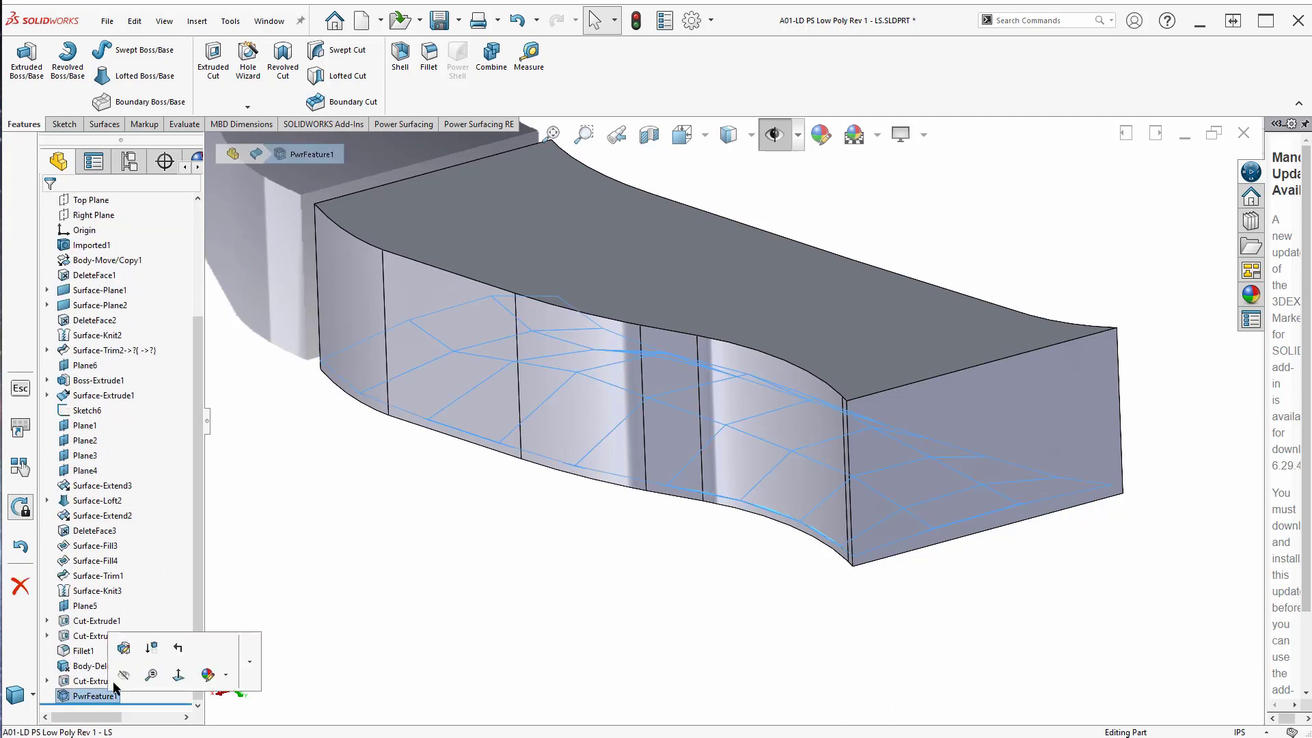
{"action": "left_click", "coordinate": [123, 647]}
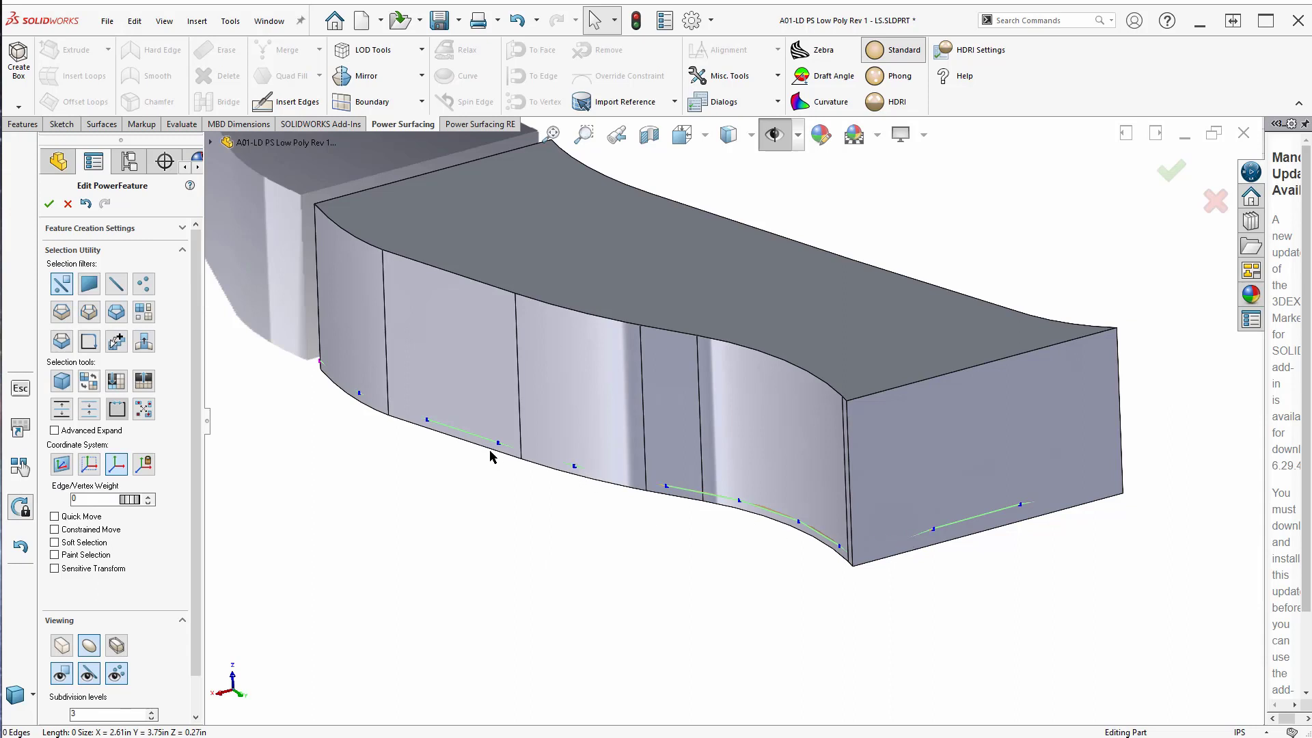
Select the boundary edges along the near long curved side and move them outward about 0.04 in along X, past the reference block.
{"action": "scroll", "coordinate": [811, 535], "scroll_direction": "down", "scroll_amount": 3}
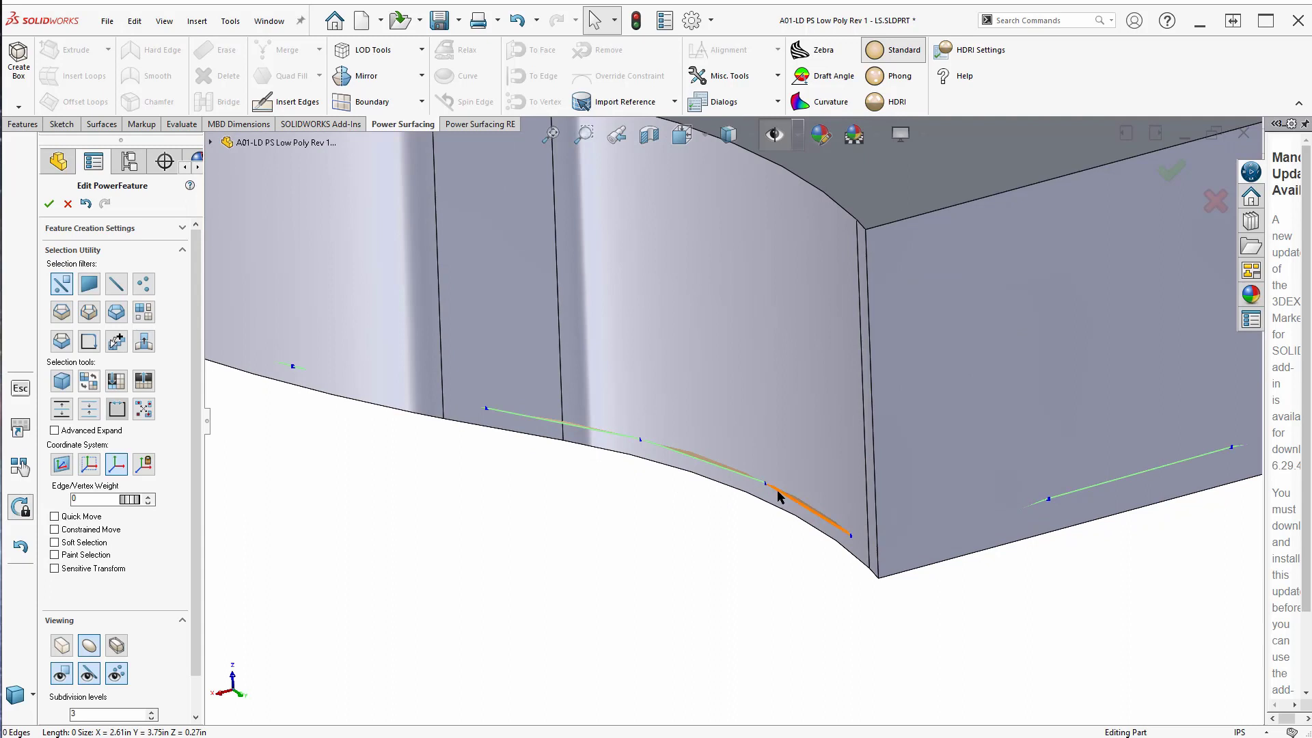
{"action": "left_click", "coordinate": [778, 497]}
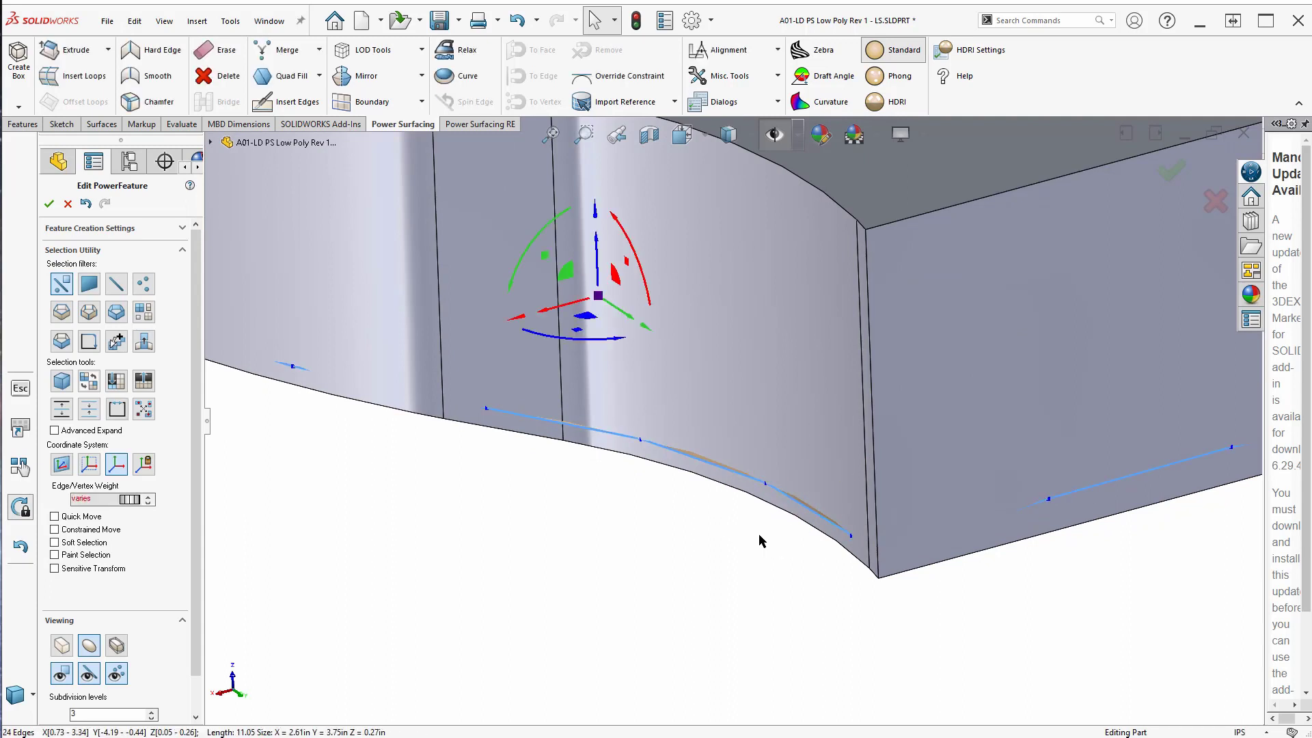
{"action": "left_click", "coordinate": [653, 625]}
{"action": "left_click", "coordinate": [777, 490]}
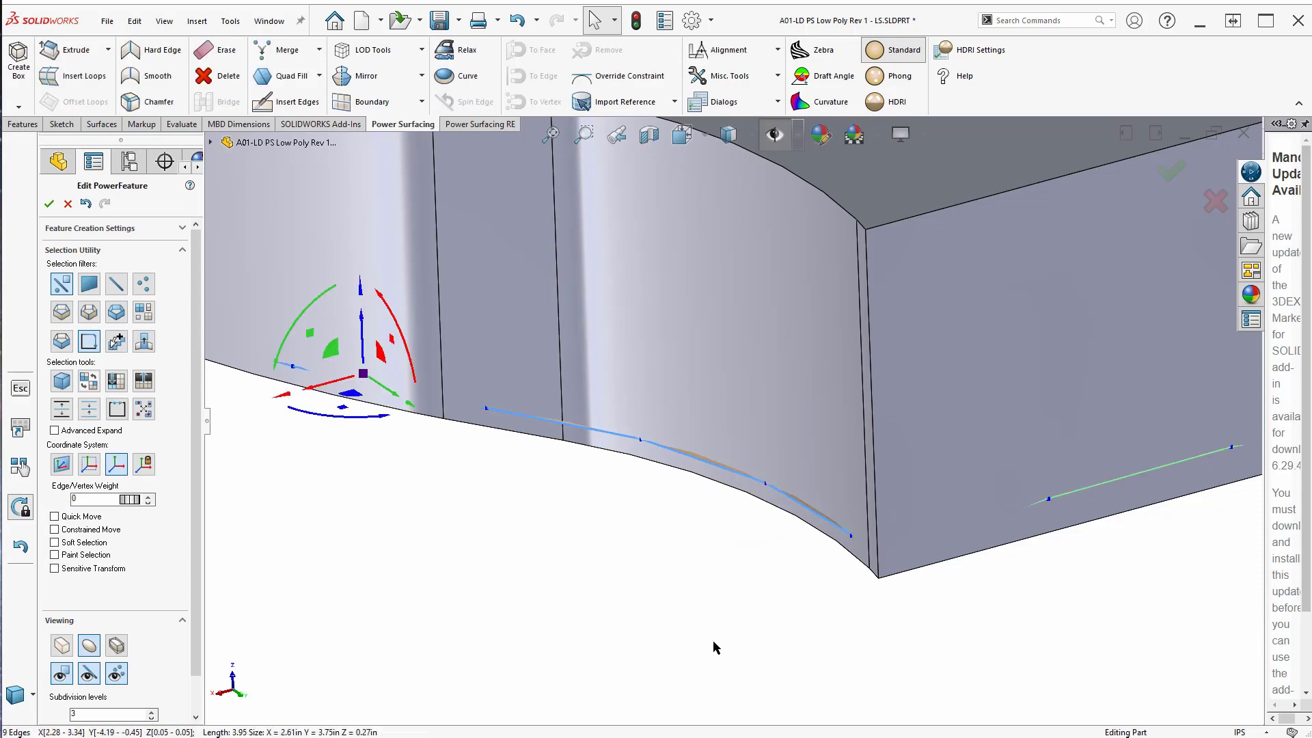
{"action": "scroll", "coordinate": [710, 645], "scroll_direction": "up", "scroll_amount": 5}
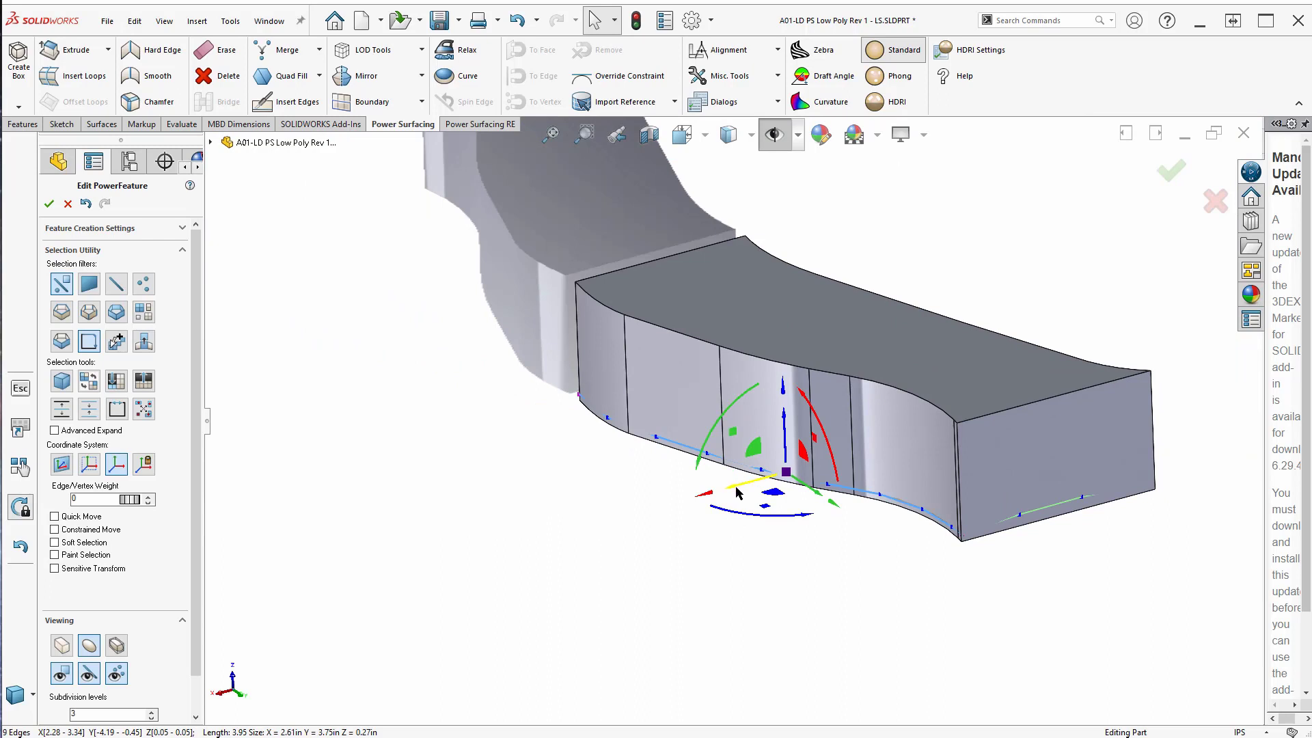
{"action": "mouse_move", "coordinate": [737, 492]}
{"action": "left_mouse_down"}
{"action": "mouse_move", "coordinate": [704, 479]}
{"action": "mouse_move", "coordinate": [732, 484]}
{"action": "left_mouse_up"}
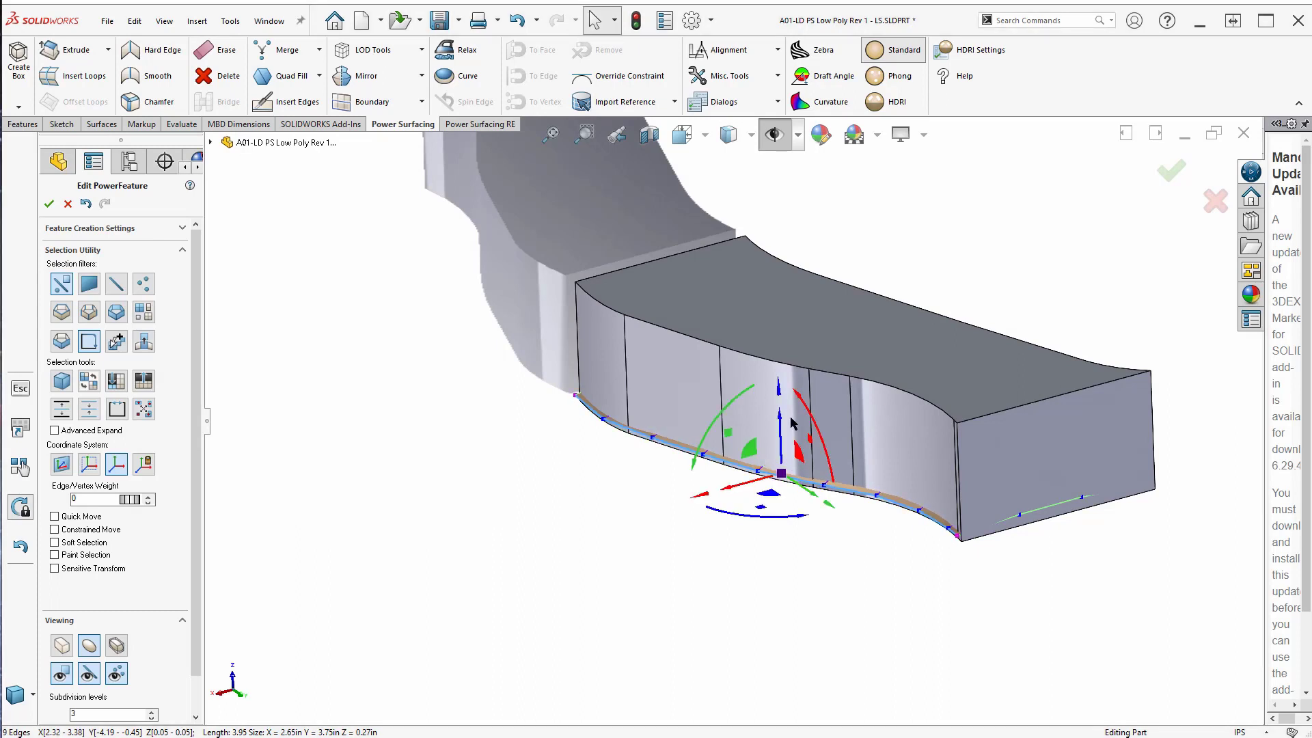
Select the three boundary edges at the near short end and move them outward about 0.04 in along Y.
{"action": "middle_click_drag", "start_coordinate": [732, 484], "coordinate": [951, 545]}
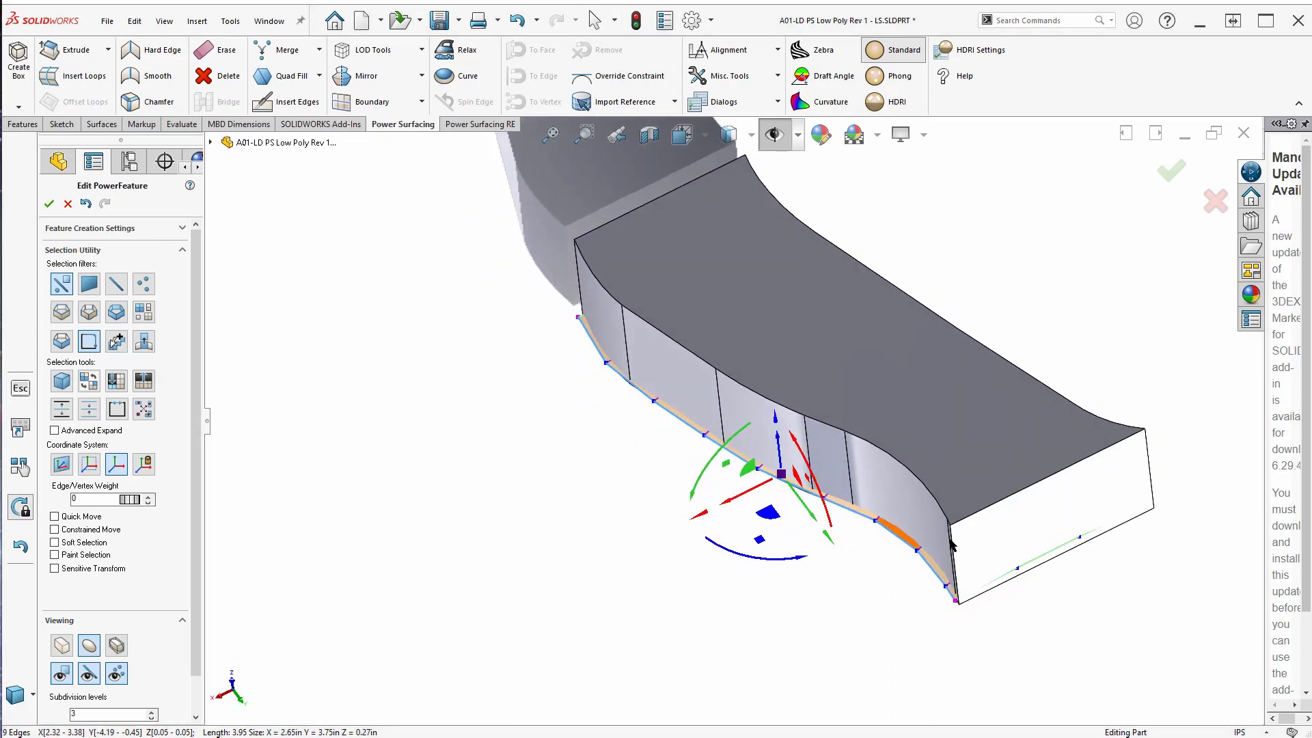
{"action": "left_click", "coordinate": [1070, 546]}
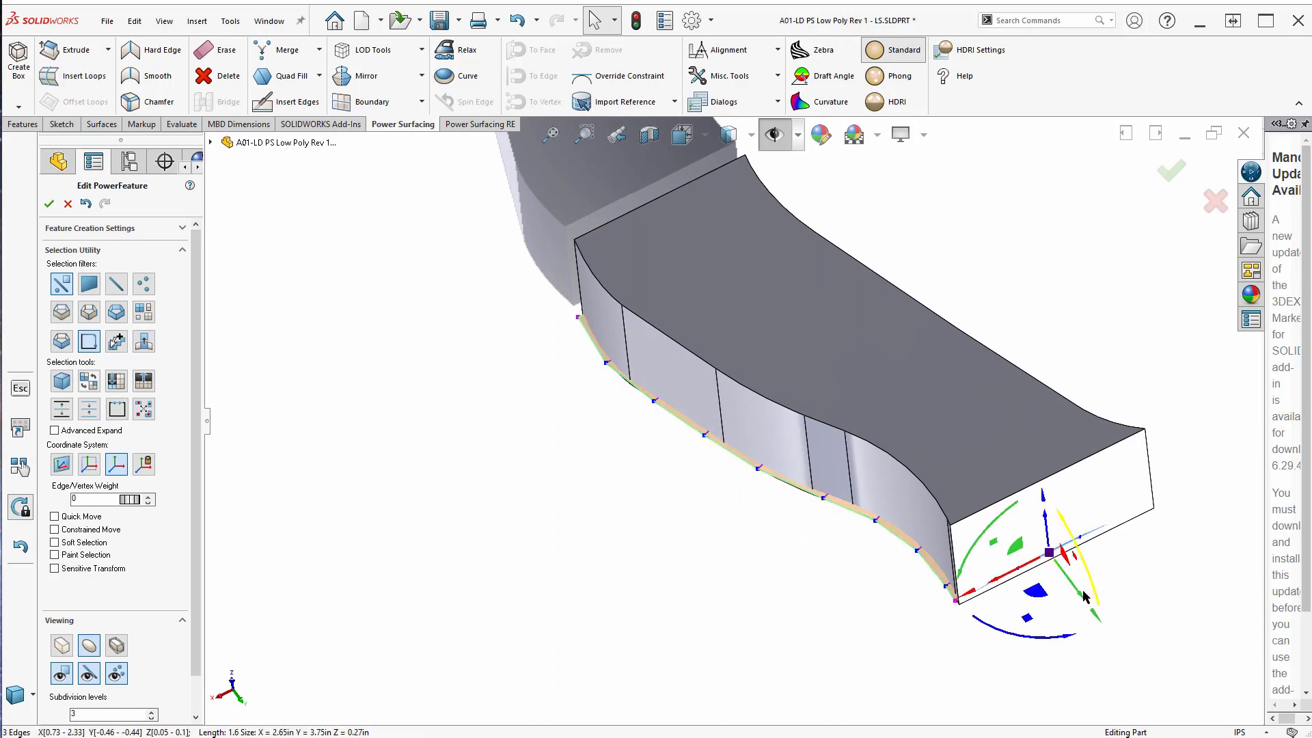
{"action": "left_click_drag", "start_coordinate": [1077, 593], "coordinate": [1082, 595]}
Select the boundary edges of the opposite long side and move them outward about 0.02 in along X.
{"action": "mouse_move", "coordinate": [987, 483]}
{"action": "middle_mouse_down"}
{"action": "mouse_move", "coordinate": [956, 694]}
{"action": "mouse_move", "coordinate": [976, 470]}
{"action": "middle_mouse_up"}
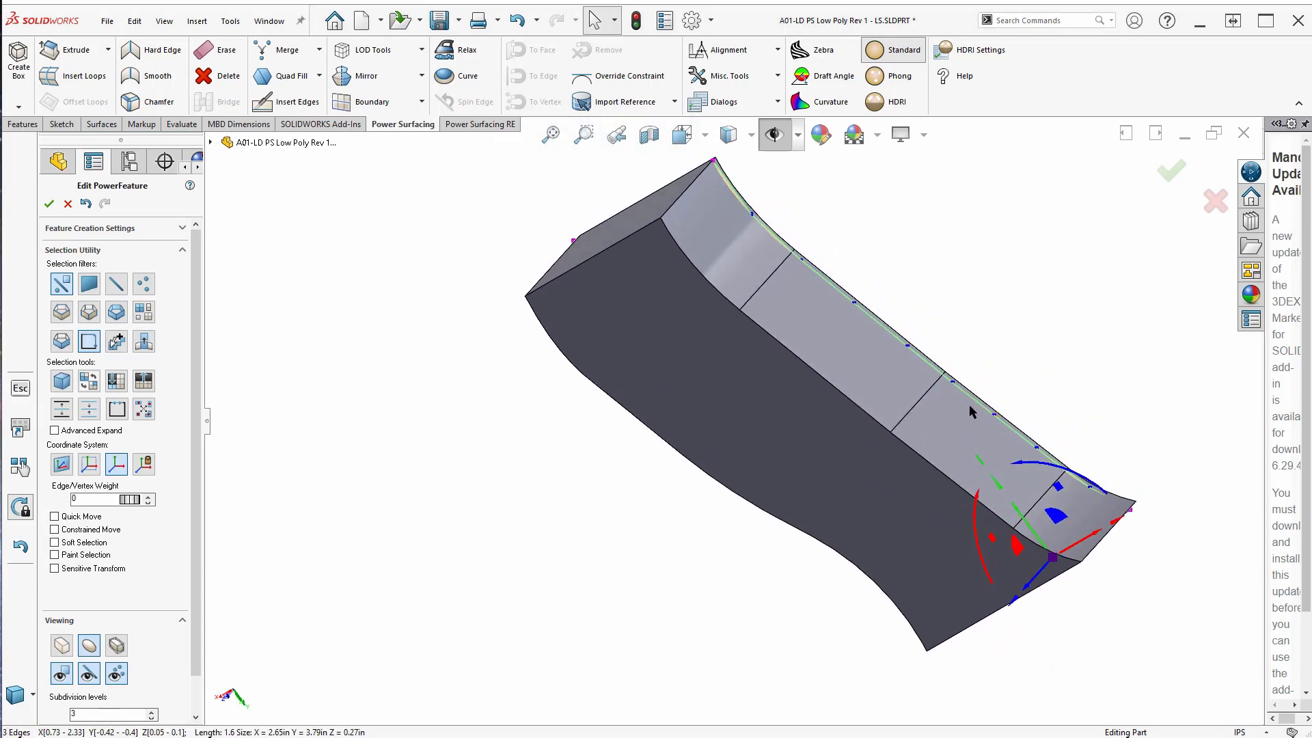
{"action": "scroll", "coordinate": [964, 397], "scroll_direction": "down", "scroll_amount": 2}
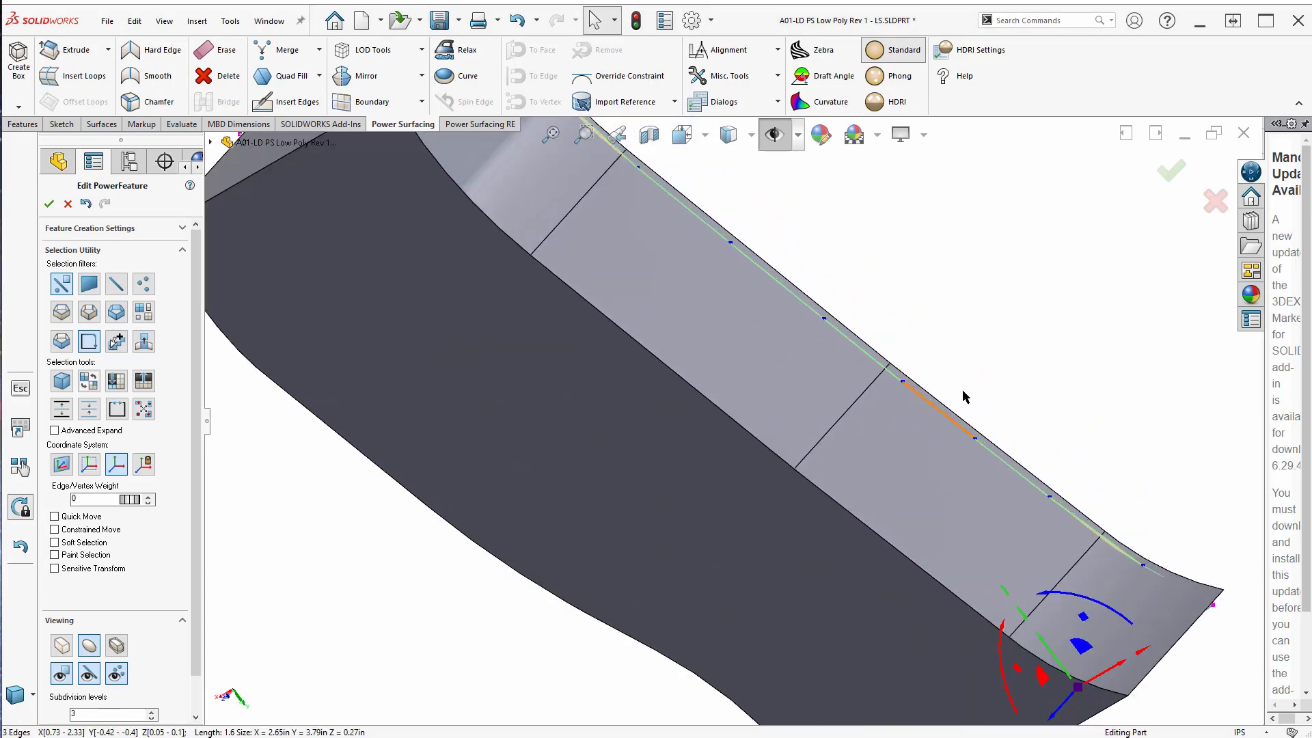
{"action": "left_click", "coordinate": [916, 396]}
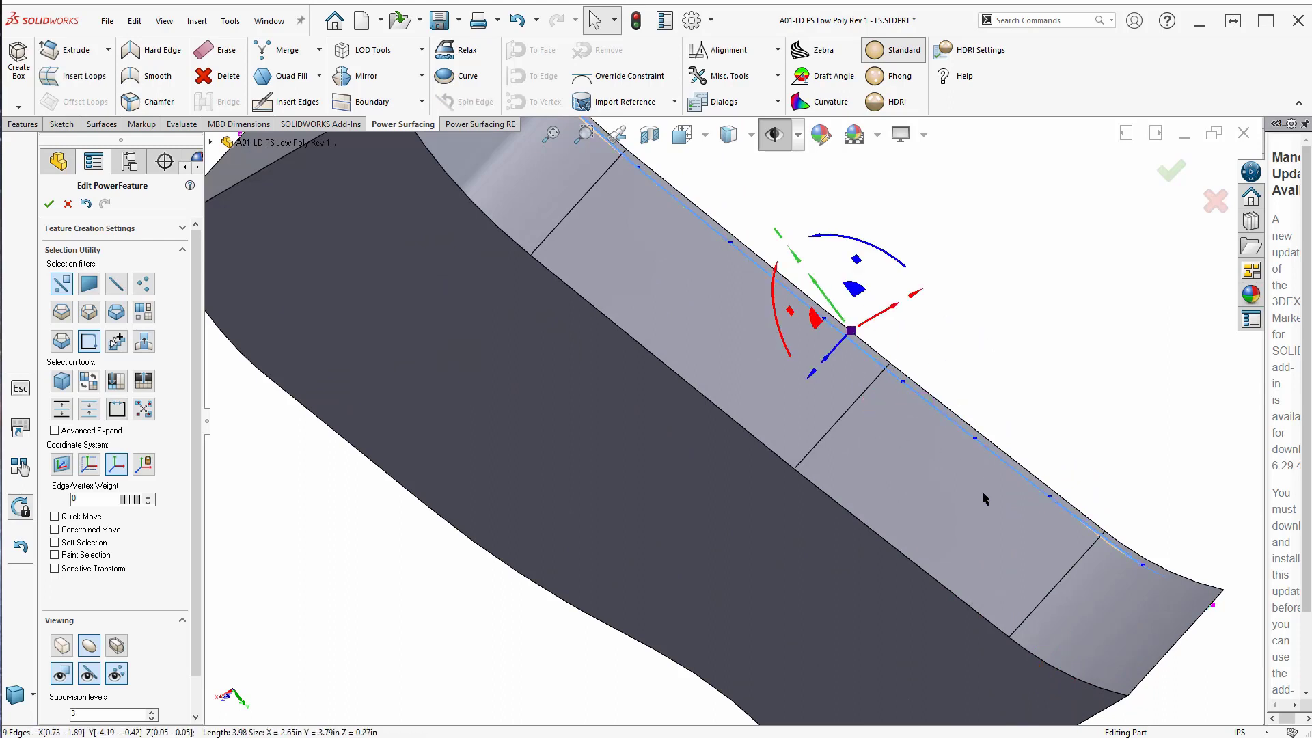
{"action": "middle_click_drag", "start_coordinate": [996, 431], "coordinate": [996, 387]}
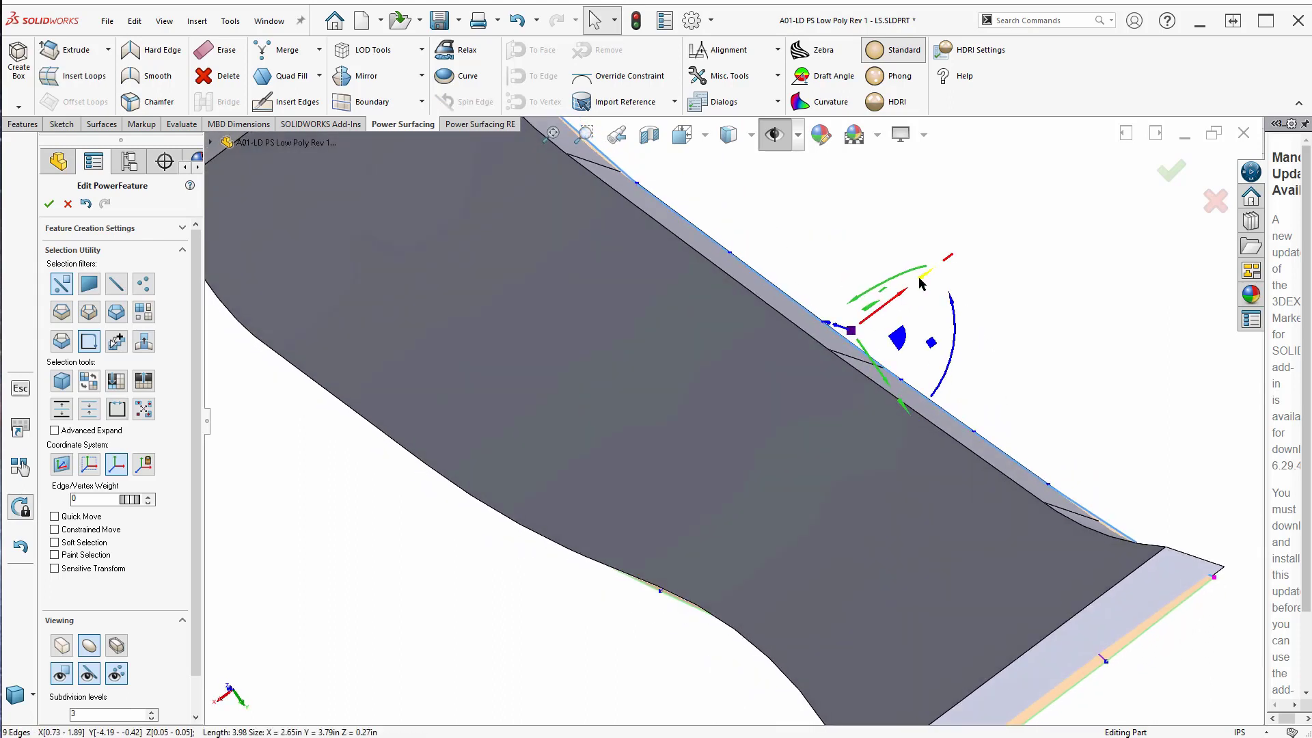
{"action": "left_click_drag", "start_coordinate": [900, 299], "coordinate": [902, 293]}
Move the corner vertex between that long side and the near short end outward about 0.07 in along X.
{"action": "left_click", "coordinate": [858, 342]}
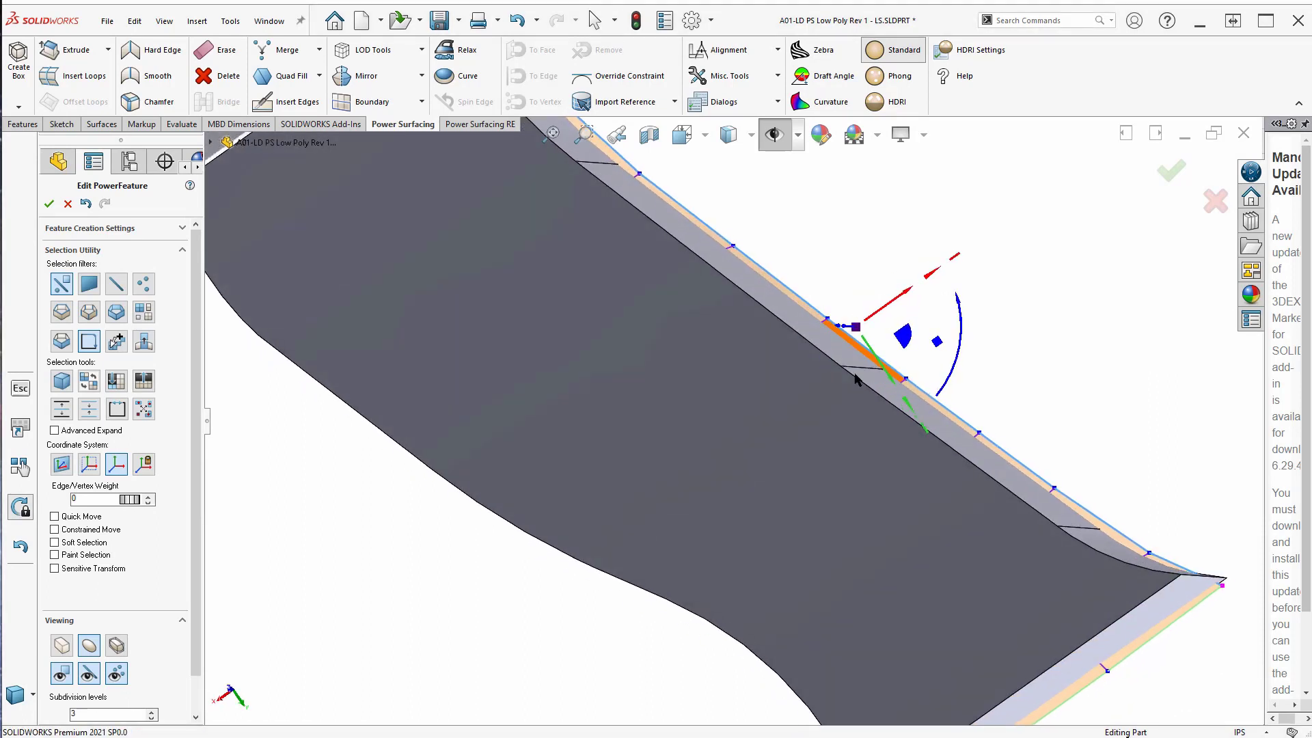
{"action": "left_click", "coordinate": [1223, 569]}
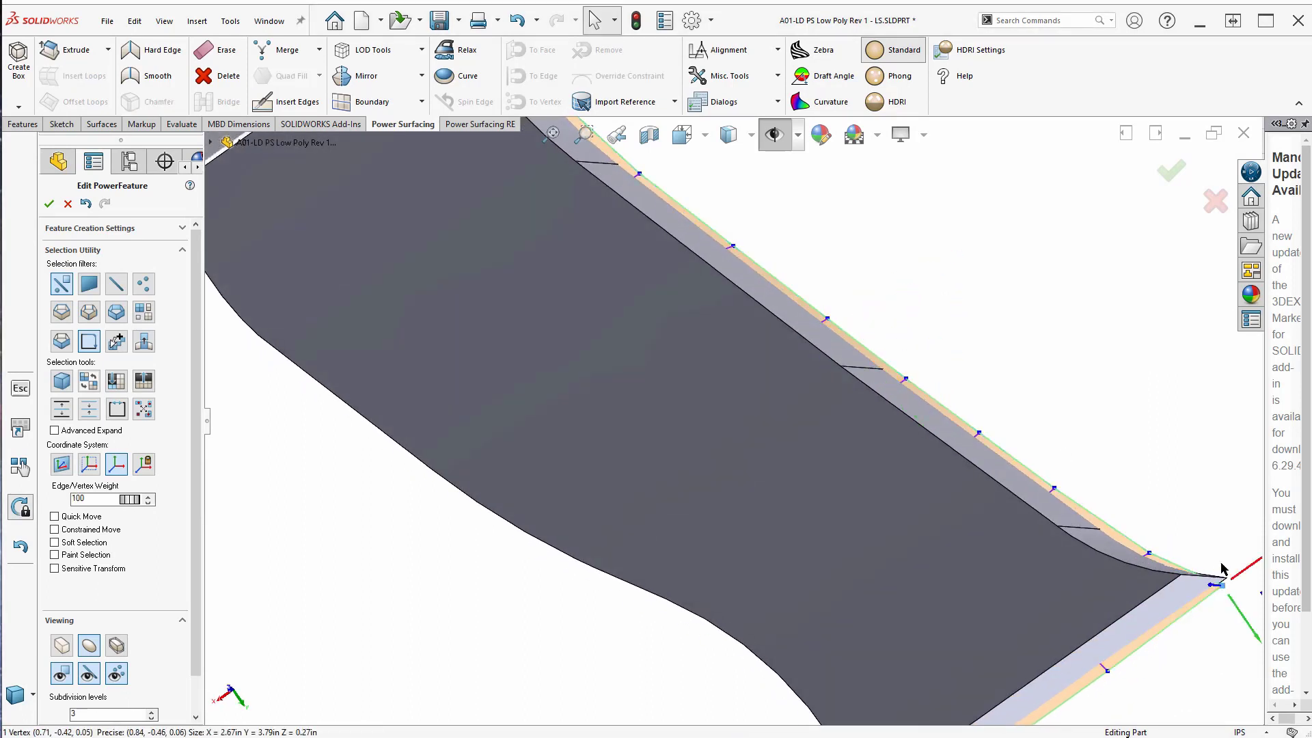
{"action": "left_click_drag", "start_coordinate": [1248, 573], "coordinate": [1263, 550]}
{"action": "key", "text": "f"}
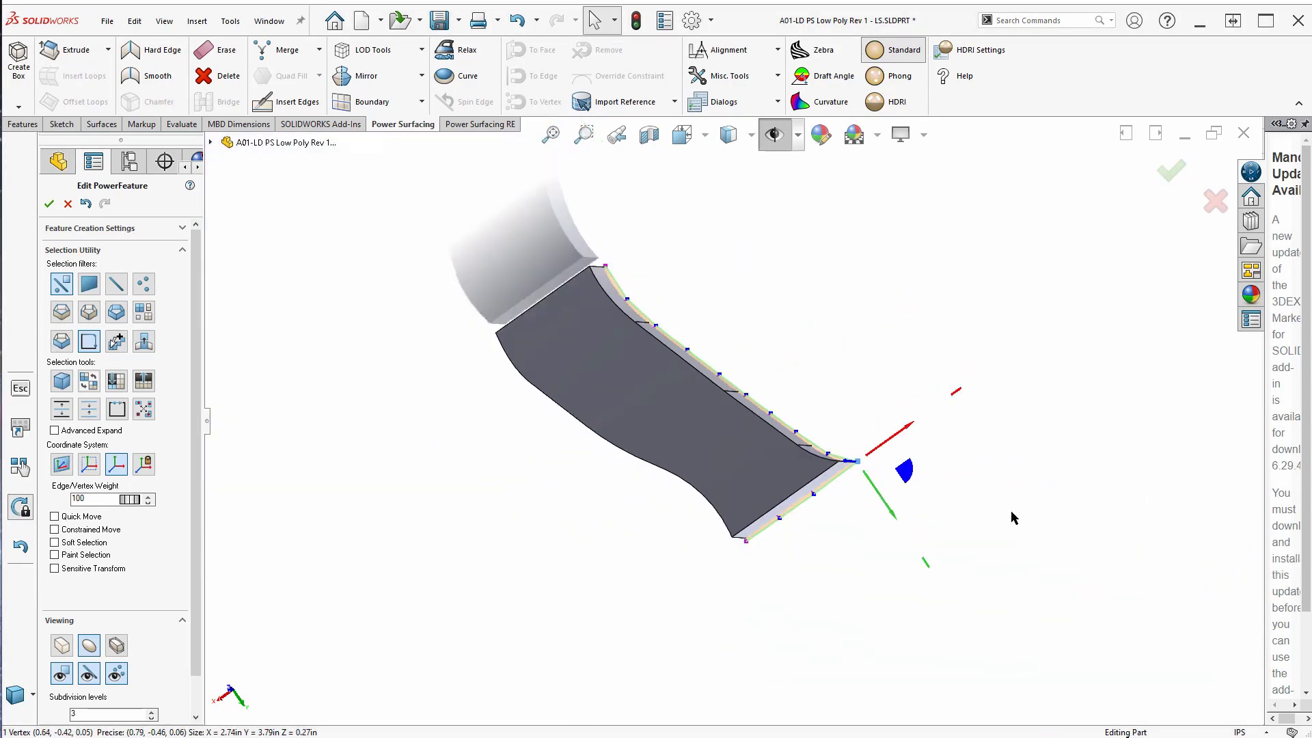
Select the three boundary edges at the far short end and move them outward about 0.26 in along Y.
{"action": "scroll", "coordinate": [601, 307], "scroll_direction": "down", "scroll_amount": 3}
{"action": "scroll", "coordinate": [682, 460], "scroll_direction": "down", "scroll_amount": 5}
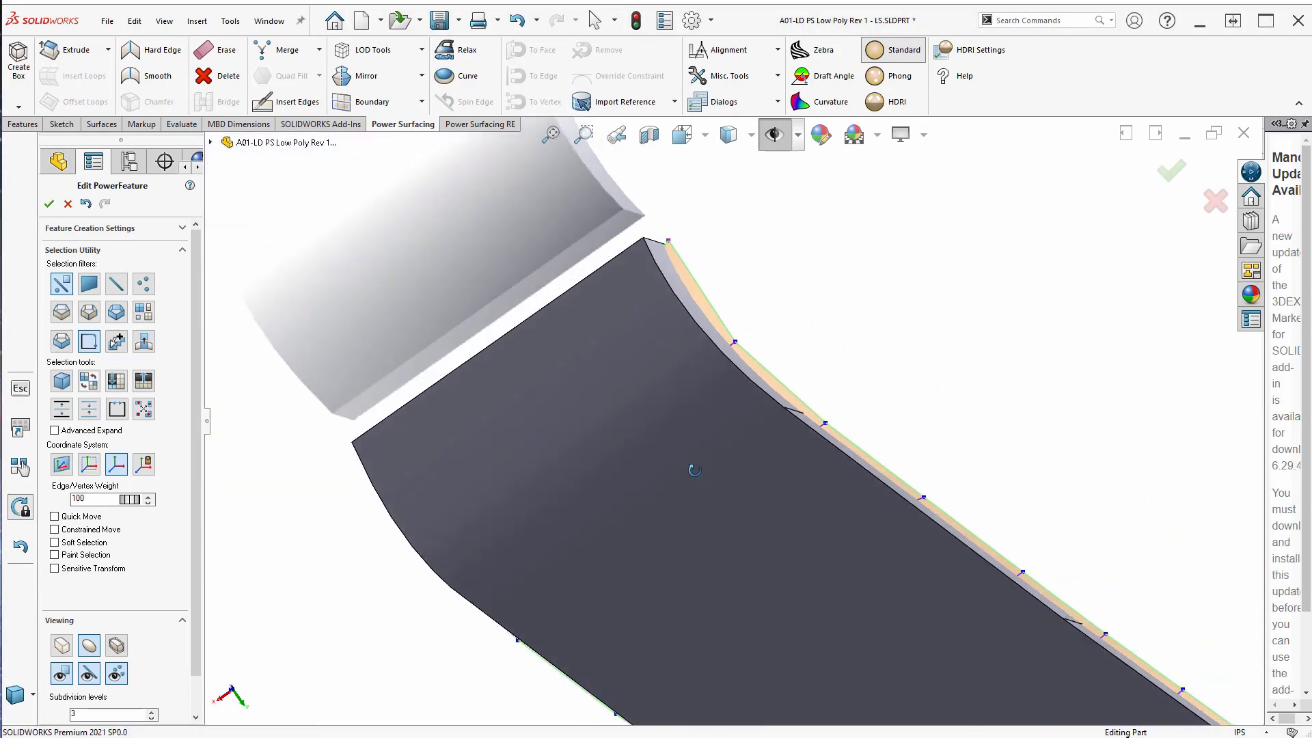
{"action": "middle_click_drag", "start_coordinate": [718, 471], "coordinate": [692, 442]}
{"action": "scroll", "coordinate": [642, 470], "scroll_direction": "down", "scroll_amount": 4}
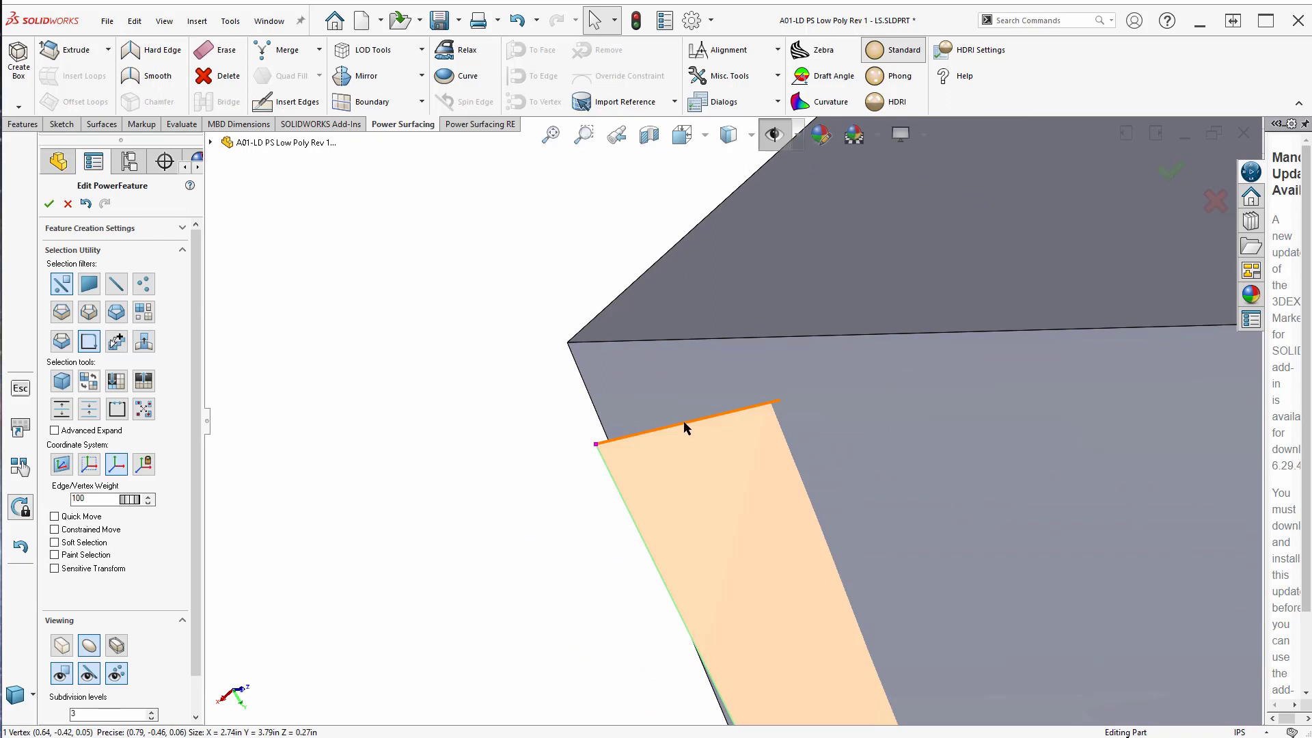
{"action": "left_click", "coordinate": [685, 427]}
{"action": "scroll", "coordinate": [684, 427], "scroll_direction": "up", "scroll_amount": 5}
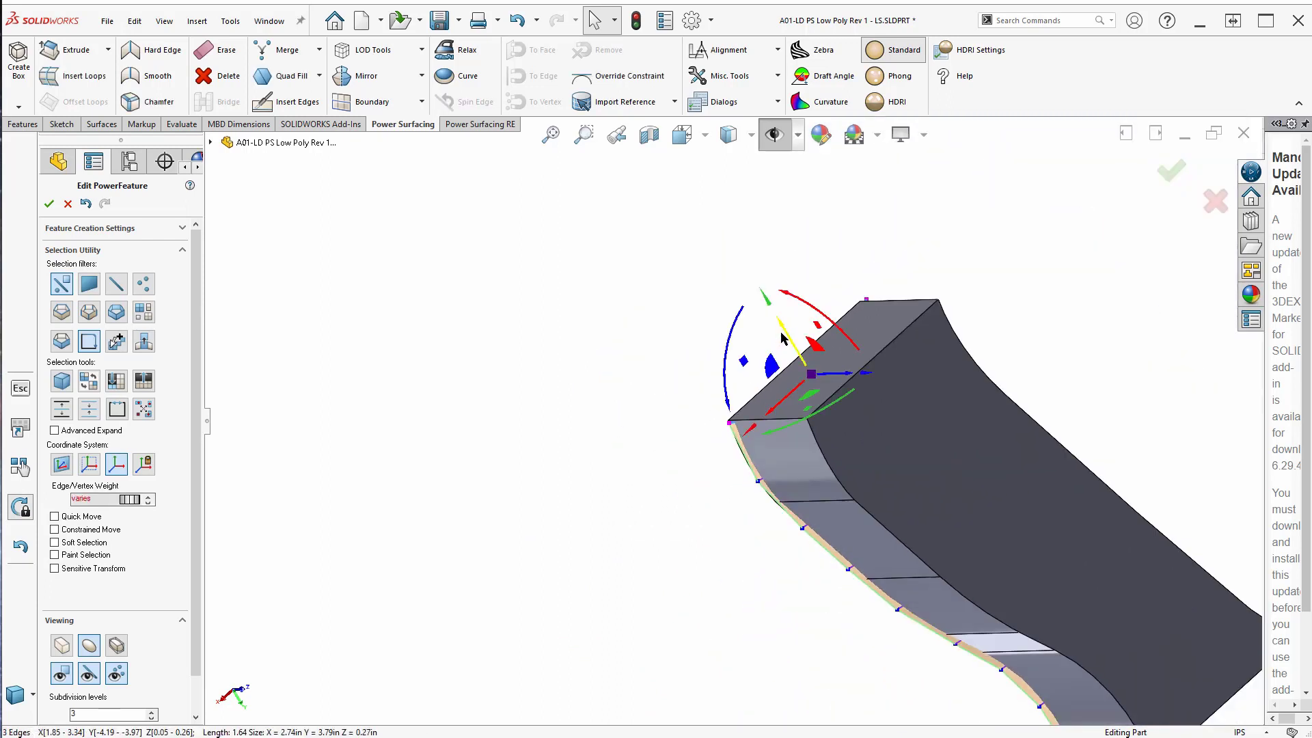
{"action": "left_click_drag", "start_coordinate": [786, 338], "coordinate": [756, 305]}
Move the far end's two corner vertices back inward about 0.19 in along Y and finish editing the Power Surfacing feature.
{"action": "left_click", "coordinate": [847, 271]}
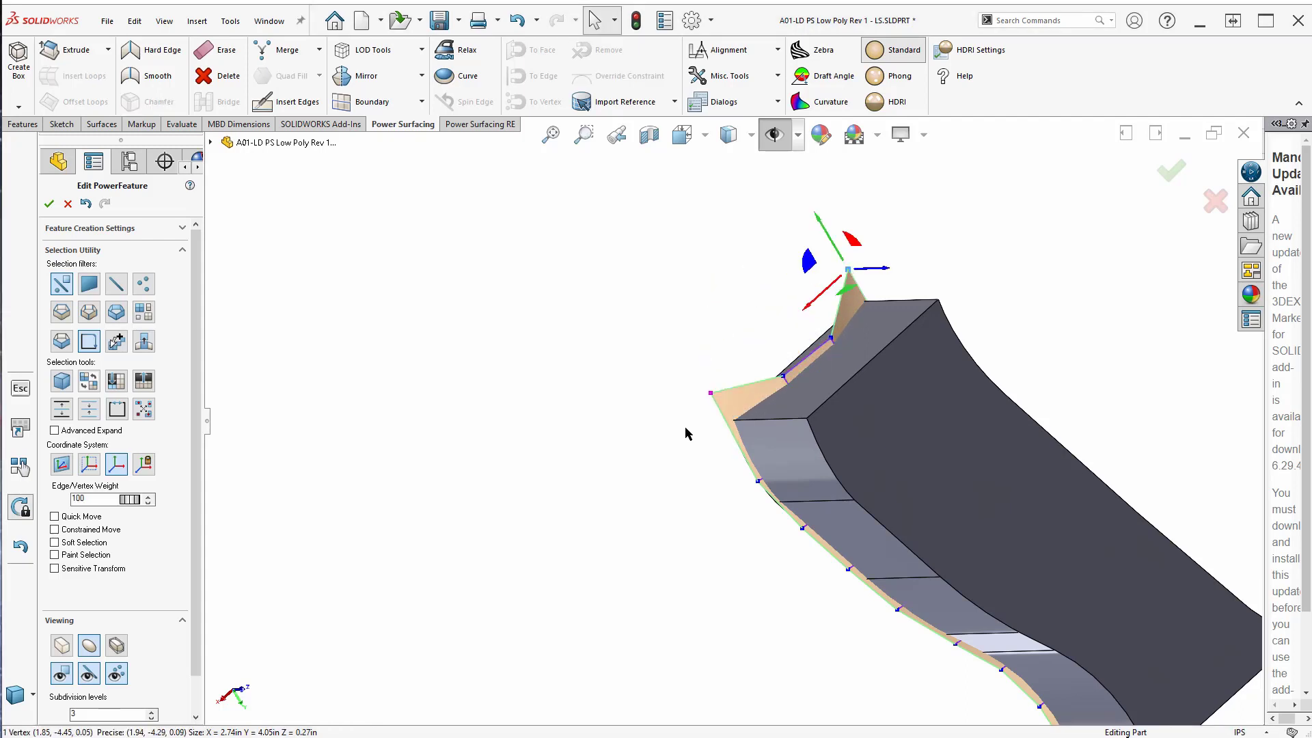
{"action": "left_click", "coordinate": [710, 396], "text": "ctrl"}
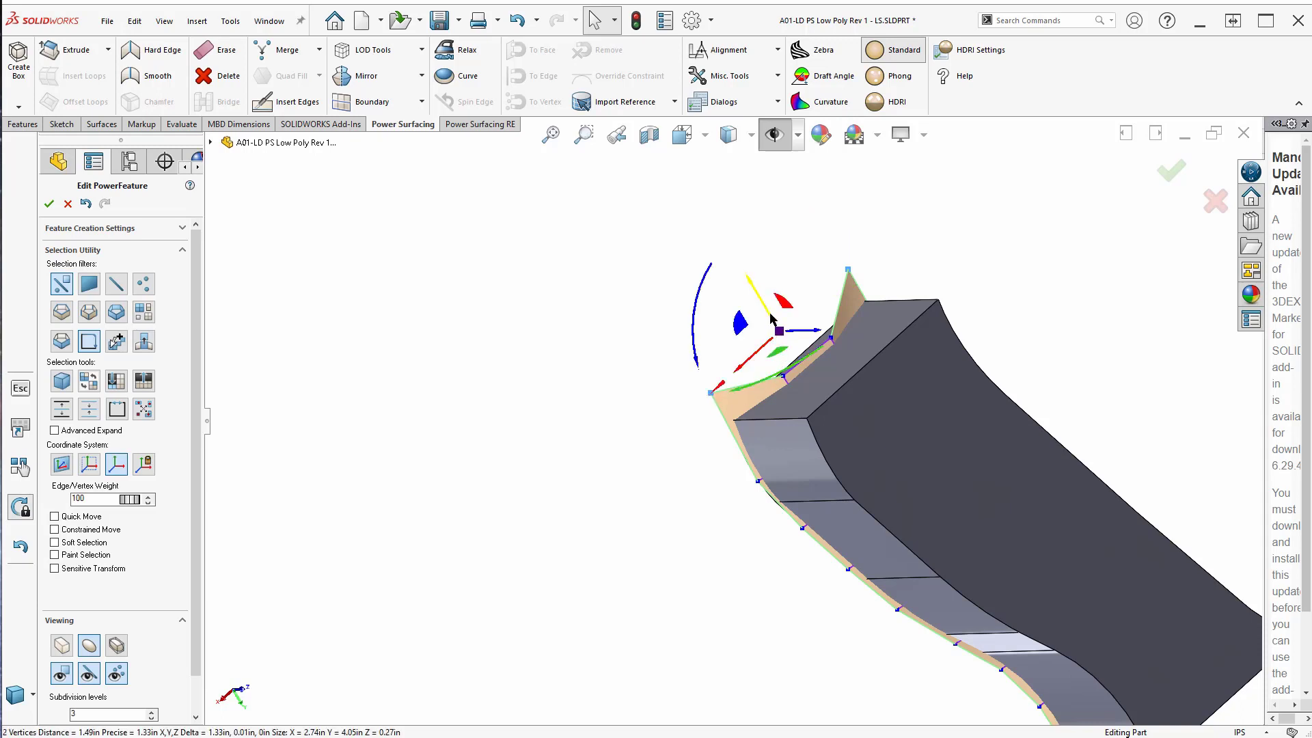
{"action": "left_click_drag", "start_coordinate": [768, 308], "coordinate": [779, 334]}
{"action": "middle_click_drag", "start_coordinate": [899, 469], "coordinate": [834, 238]}
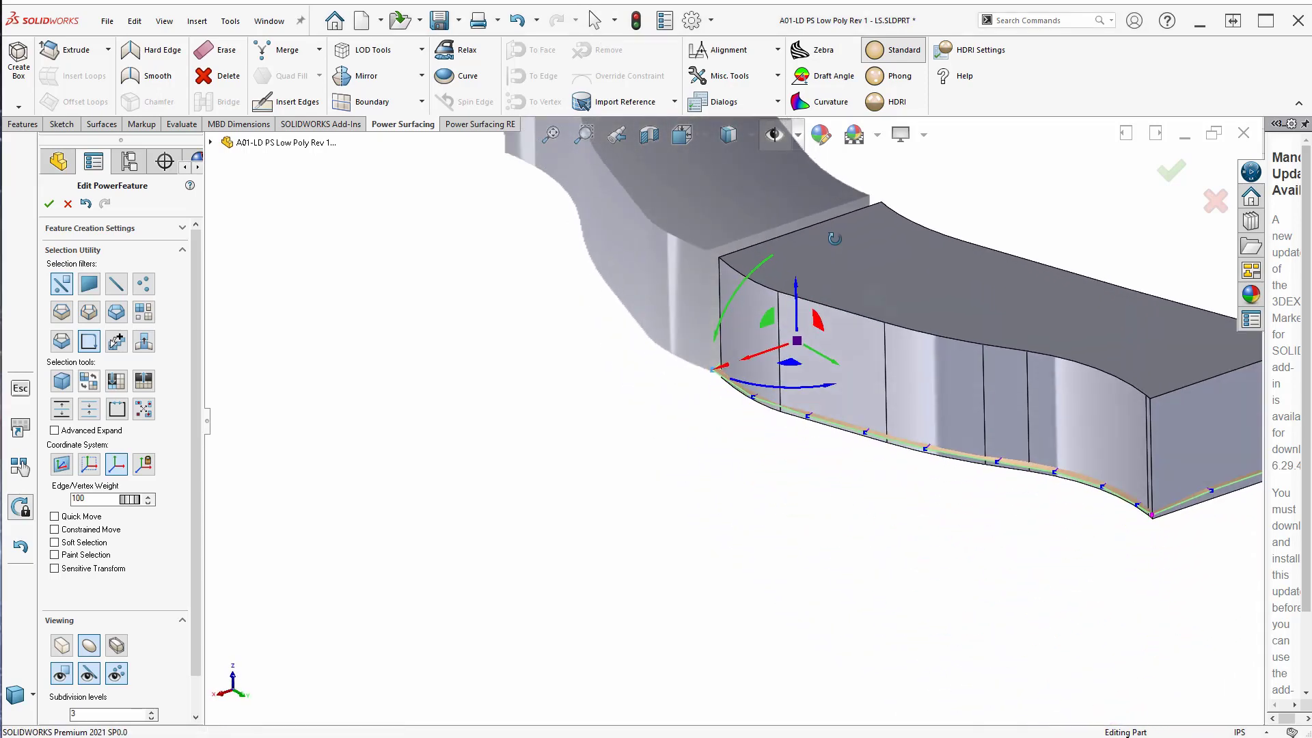
{"action": "scroll", "coordinate": [642, 656], "scroll_direction": "up", "scroll_amount": 5}
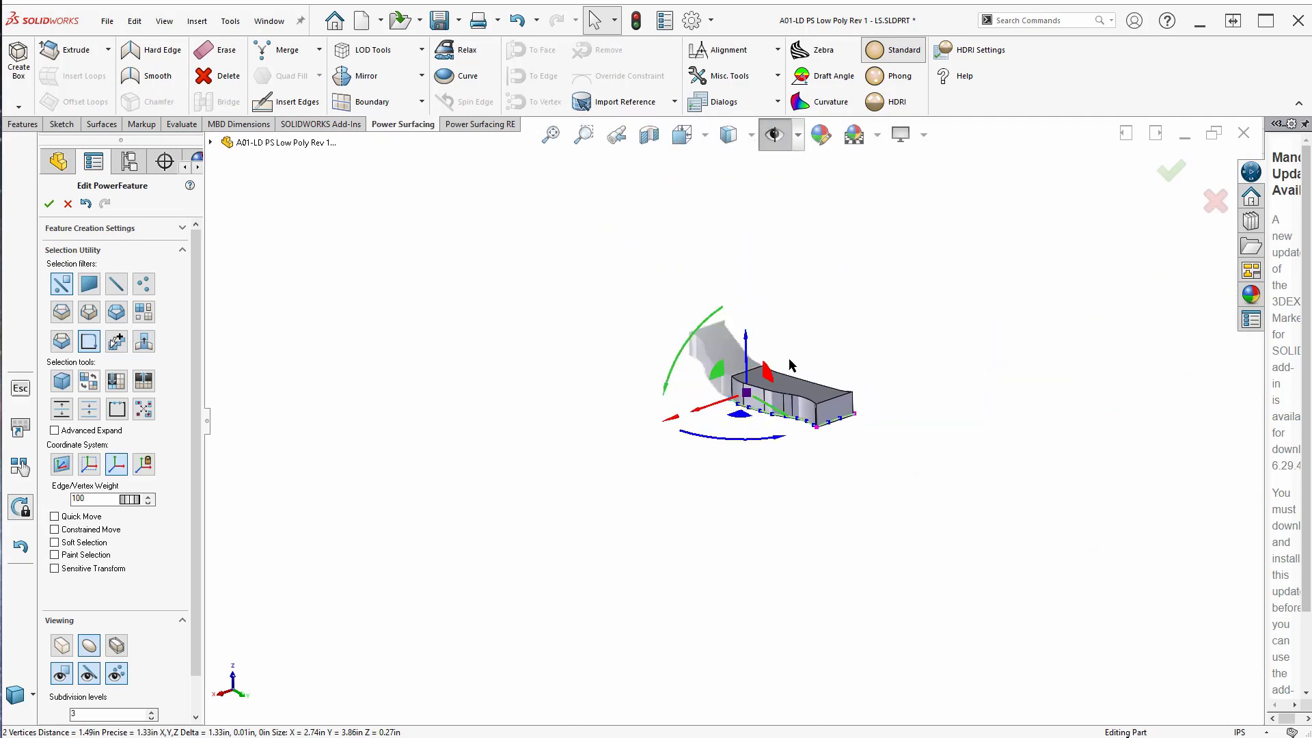
{"action": "scroll", "coordinate": [790, 364], "scroll_direction": "down", "scroll_amount": 6}
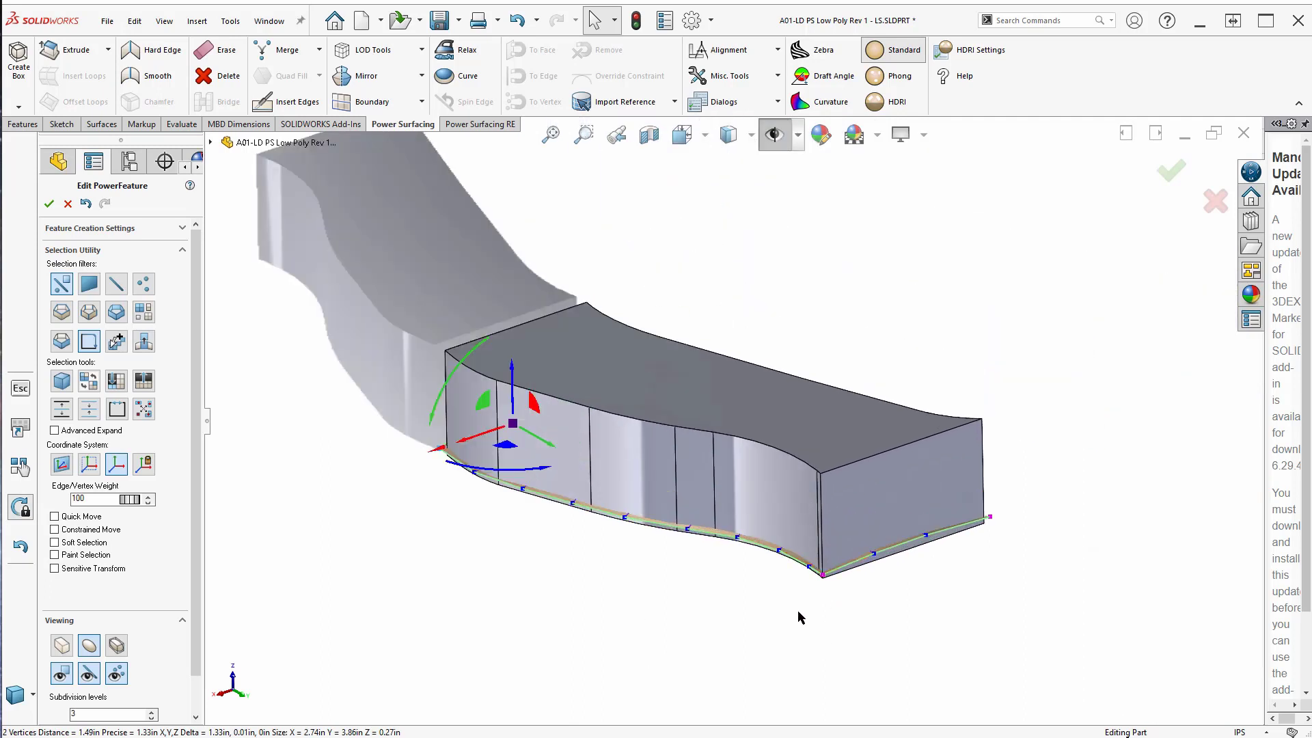
{"action": "left_click", "coordinate": [49, 204]}
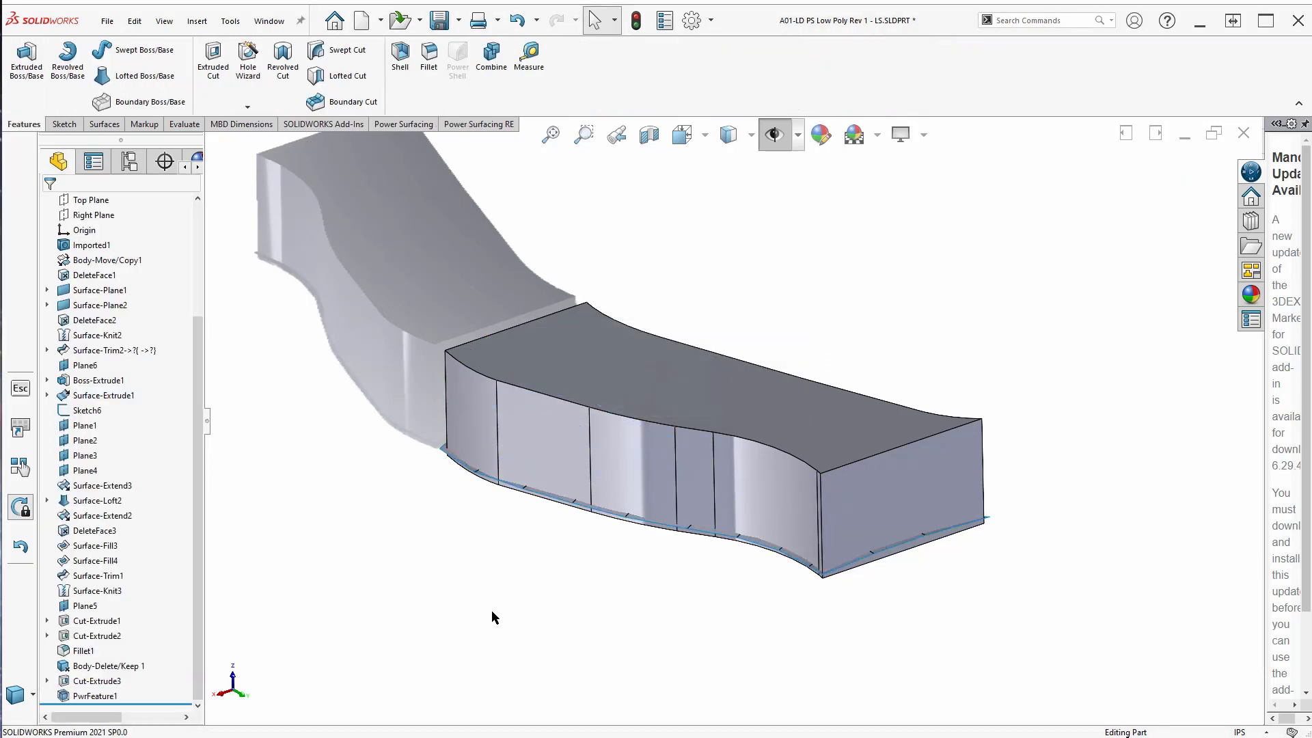
Replace the reference block's upper face with the PwrFeature1 surface using Replace Face.
{"action": "left_click", "coordinate": [708, 405]}
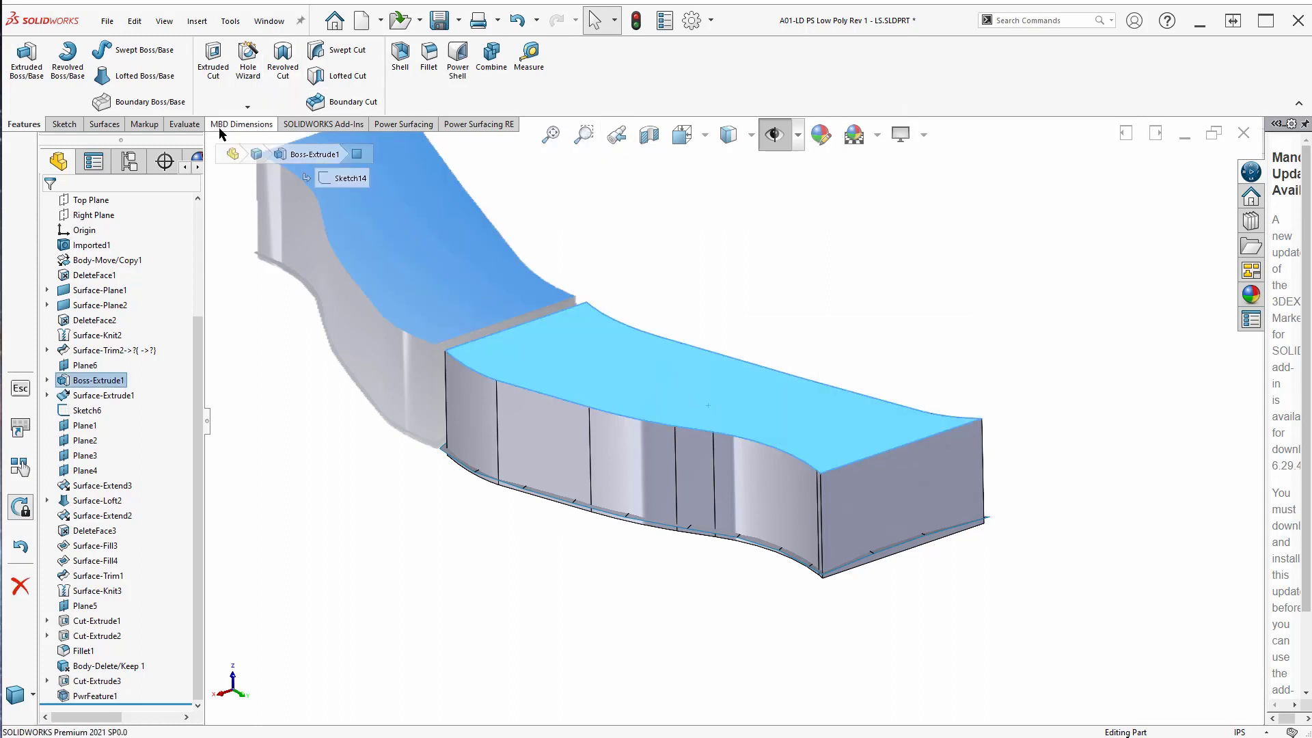
{"action": "left_click", "coordinate": [102, 125]}
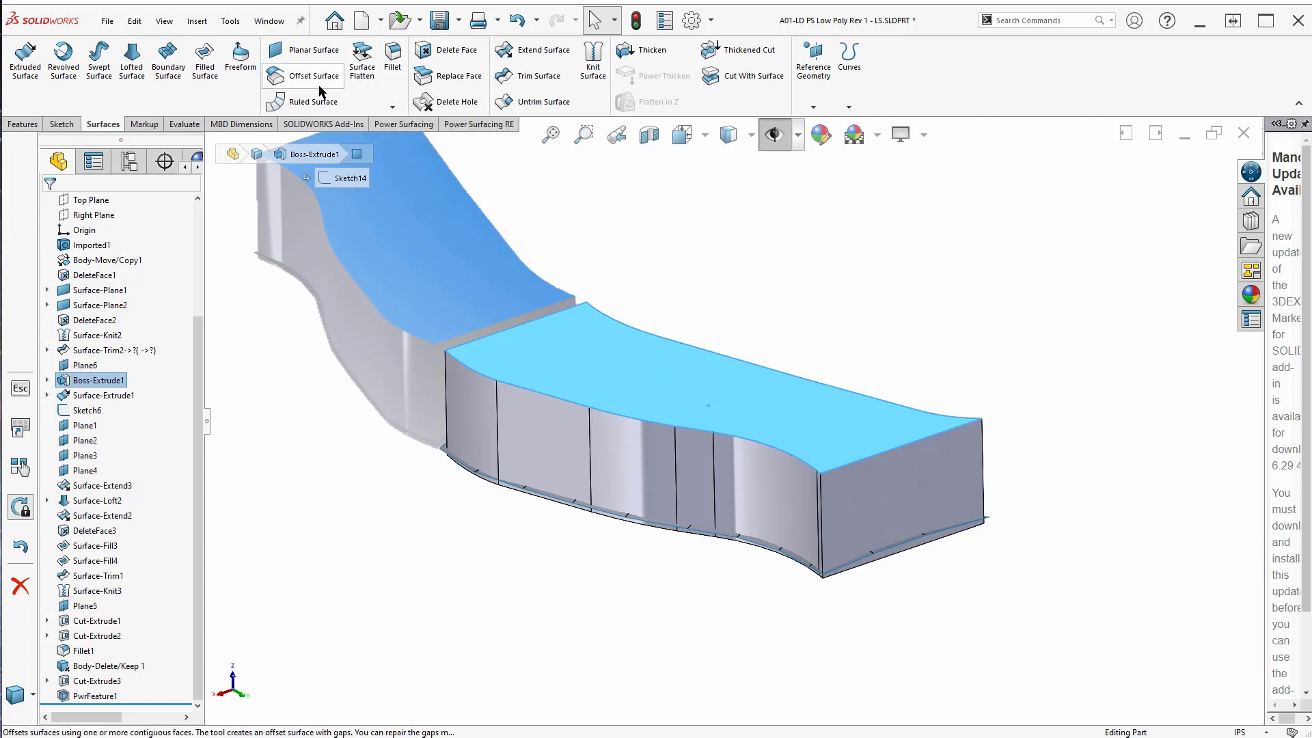
{"action": "left_click", "coordinate": [459, 76]}
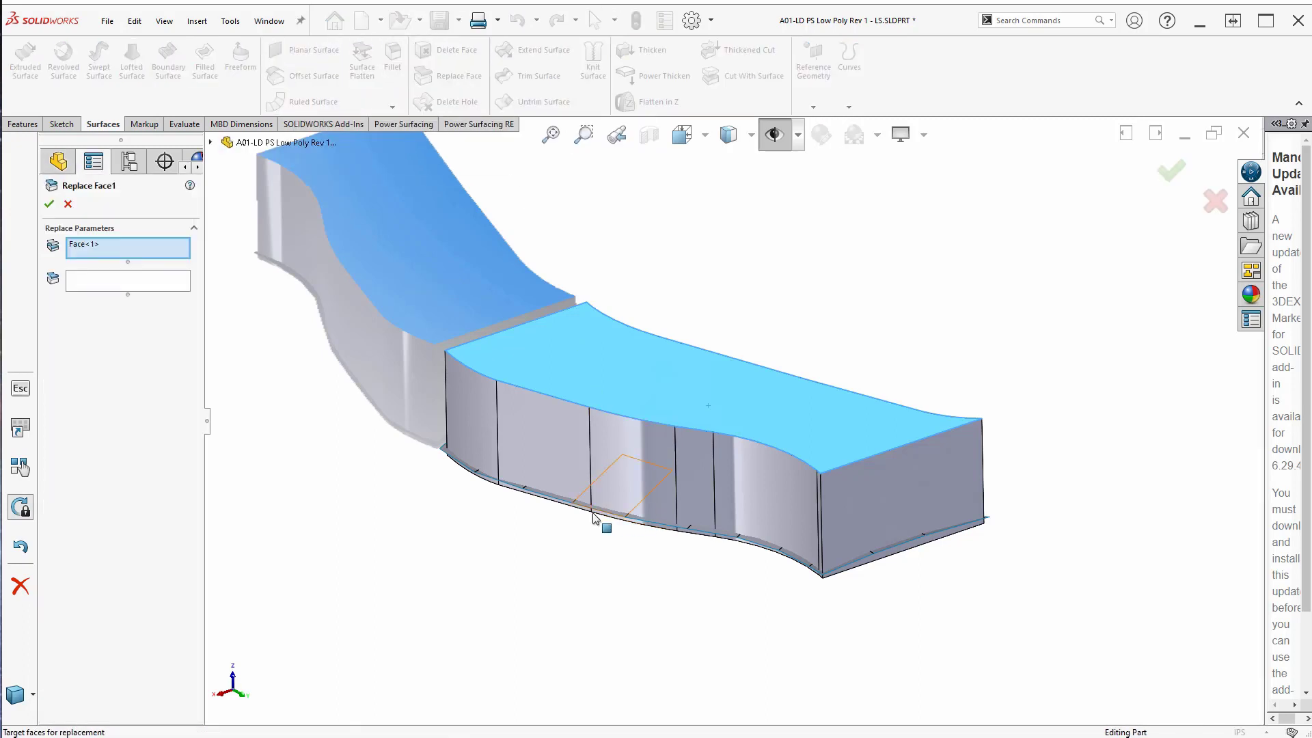
{"action": "left_click", "coordinate": [88, 284]}
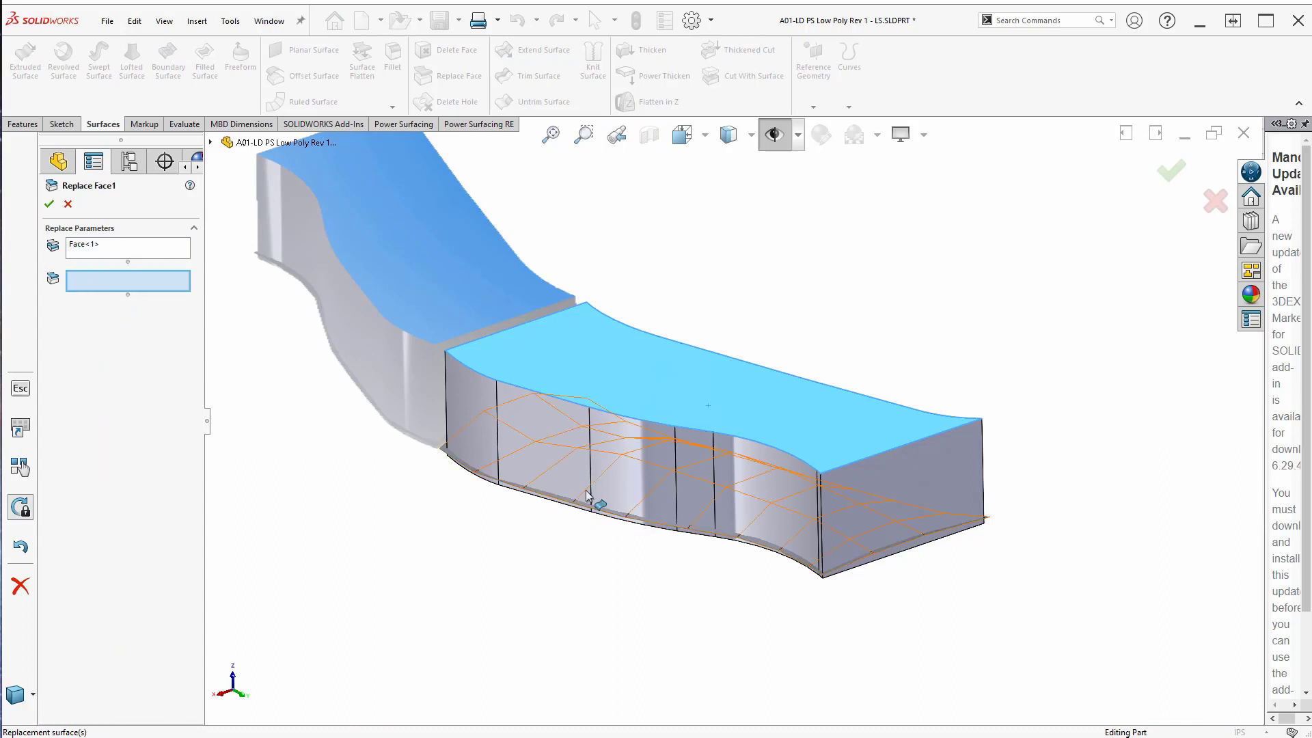
{"action": "left_click", "coordinate": [617, 516]}
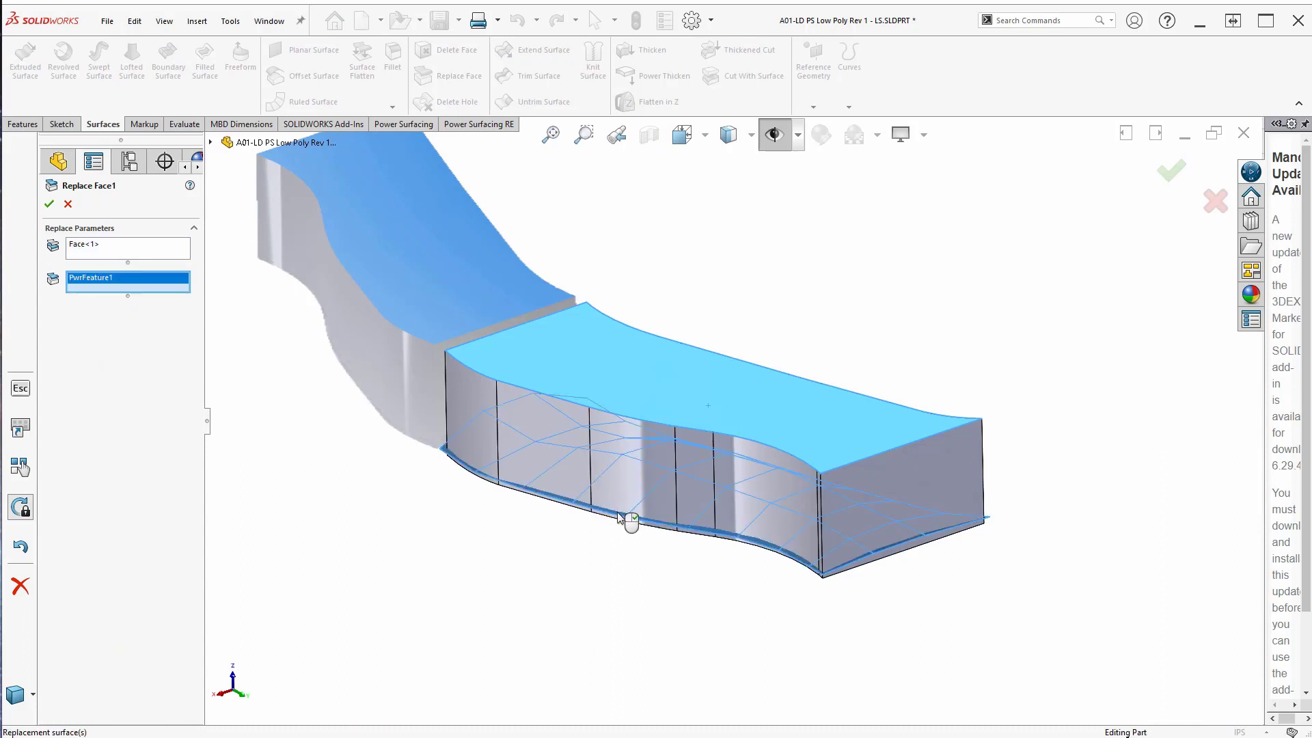
{"action": "left_click", "coordinate": [49, 204]}
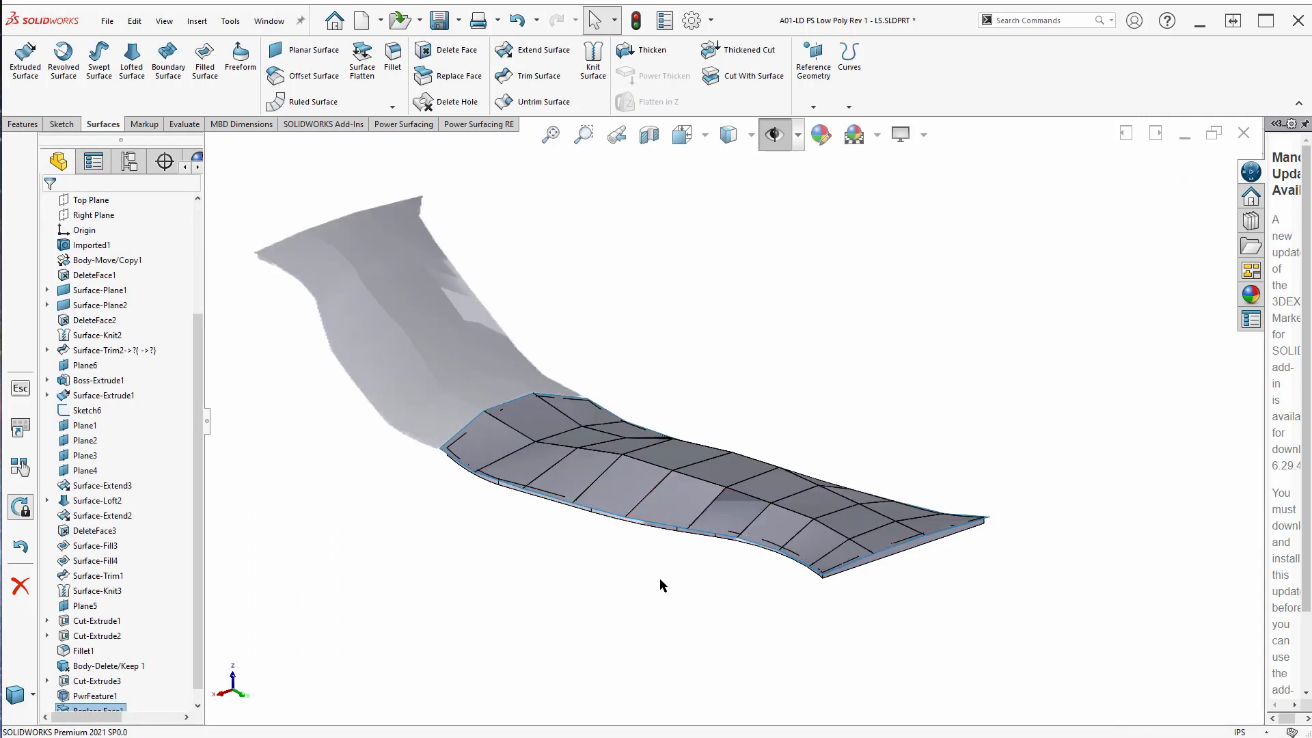
Hide the PwrFeature1 surface body so that only the solid with the replaced face is shown.
{"action": "middle_click_drag", "start_coordinate": [670, 535], "coordinate": [424, 451]}
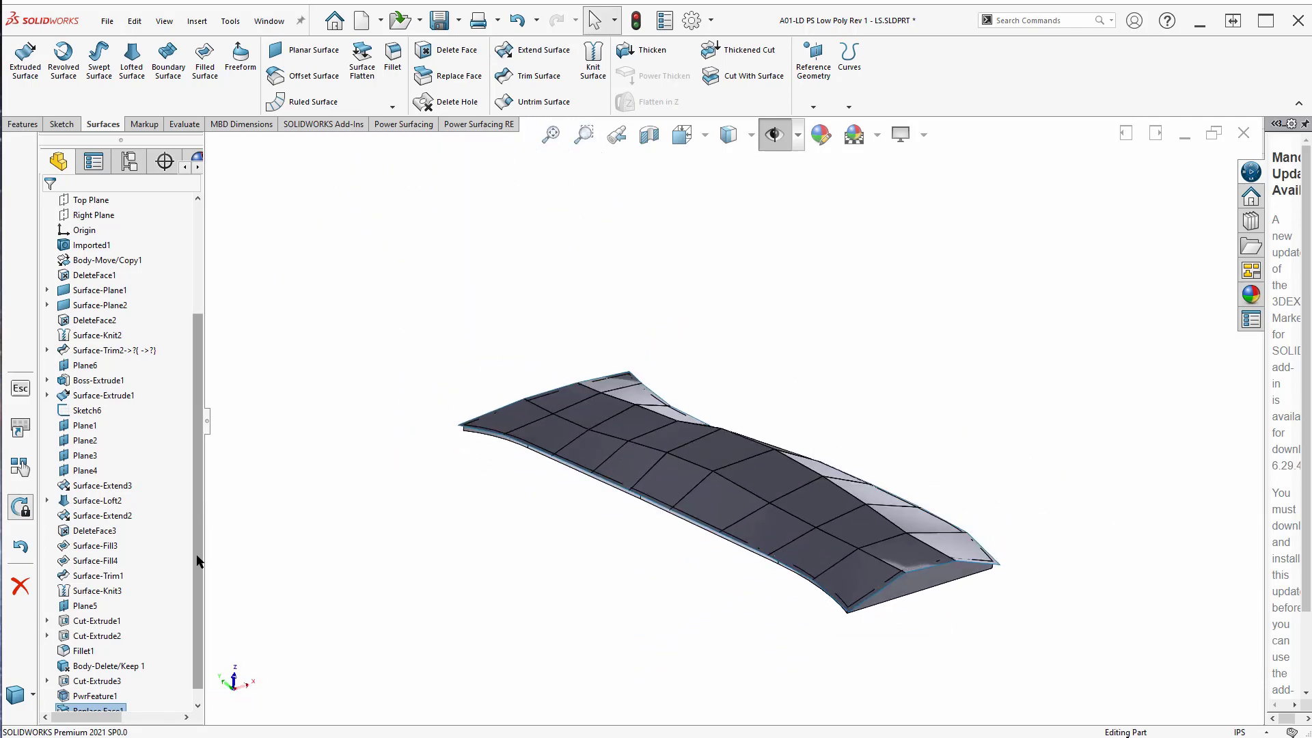
{"action": "scroll", "coordinate": [164, 660], "scroll_direction": "down", "scroll_amount": 1}
{"action": "left_click", "coordinate": [116, 681]}
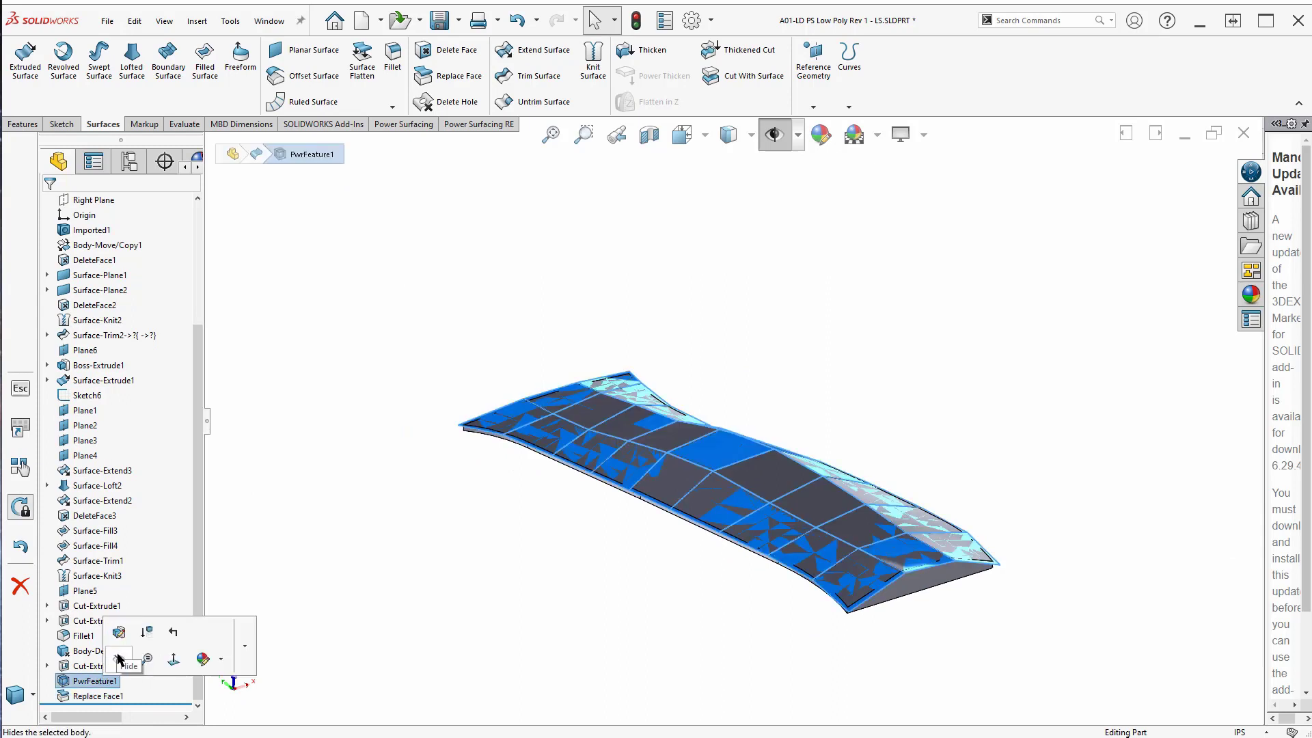
{"action": "left_click", "coordinate": [827, 437]}
Inspect the solid's interior with a temporary section view, trying the tilted front plane and the short end face as cutting planes.
{"action": "middle_click_drag", "start_coordinate": [793, 452], "coordinate": [843, 366]}
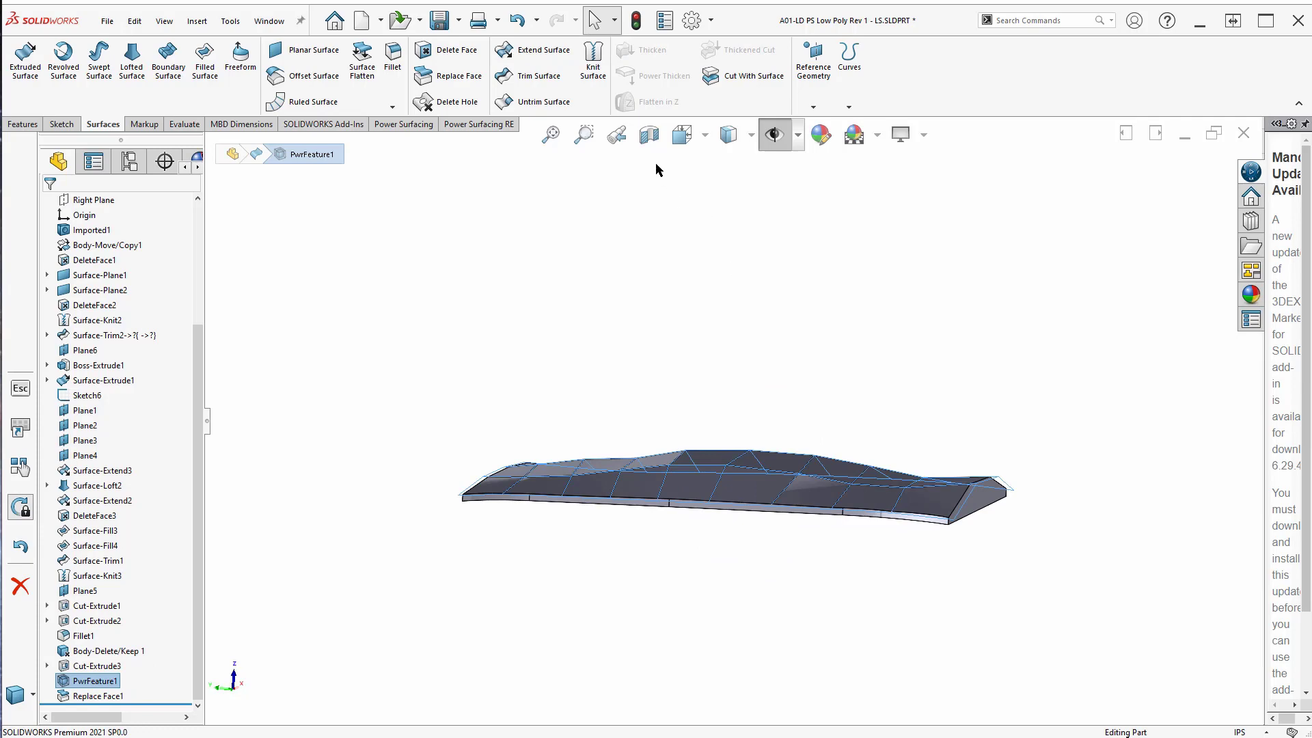
{"action": "left_click", "coordinate": [649, 134]}
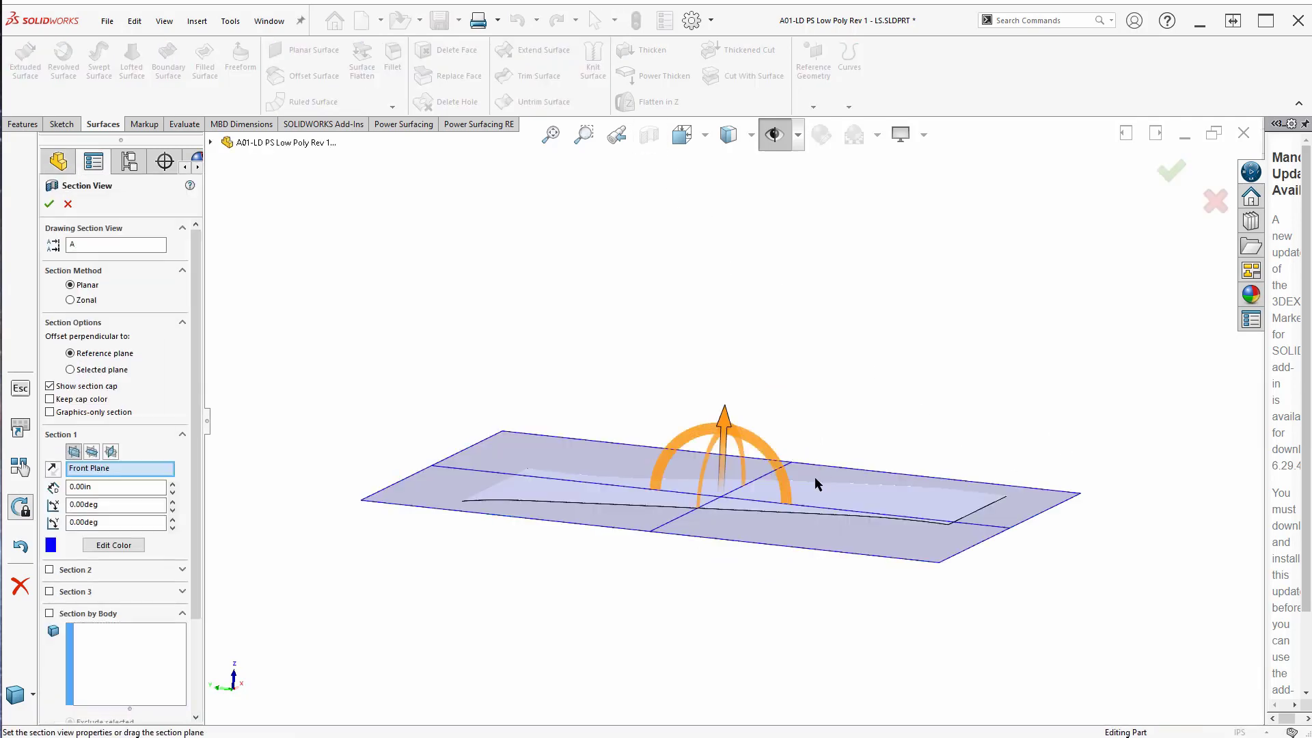
{"action": "mouse_move", "coordinate": [721, 479]}
{"action": "left_mouse_down"}
{"action": "mouse_move", "coordinate": [704, 523]}
{"action": "mouse_move", "coordinate": [706, 498]}
{"action": "mouse_move", "coordinate": [703, 521]}
{"action": "mouse_move", "coordinate": [717, 504]}
{"action": "left_mouse_up"}
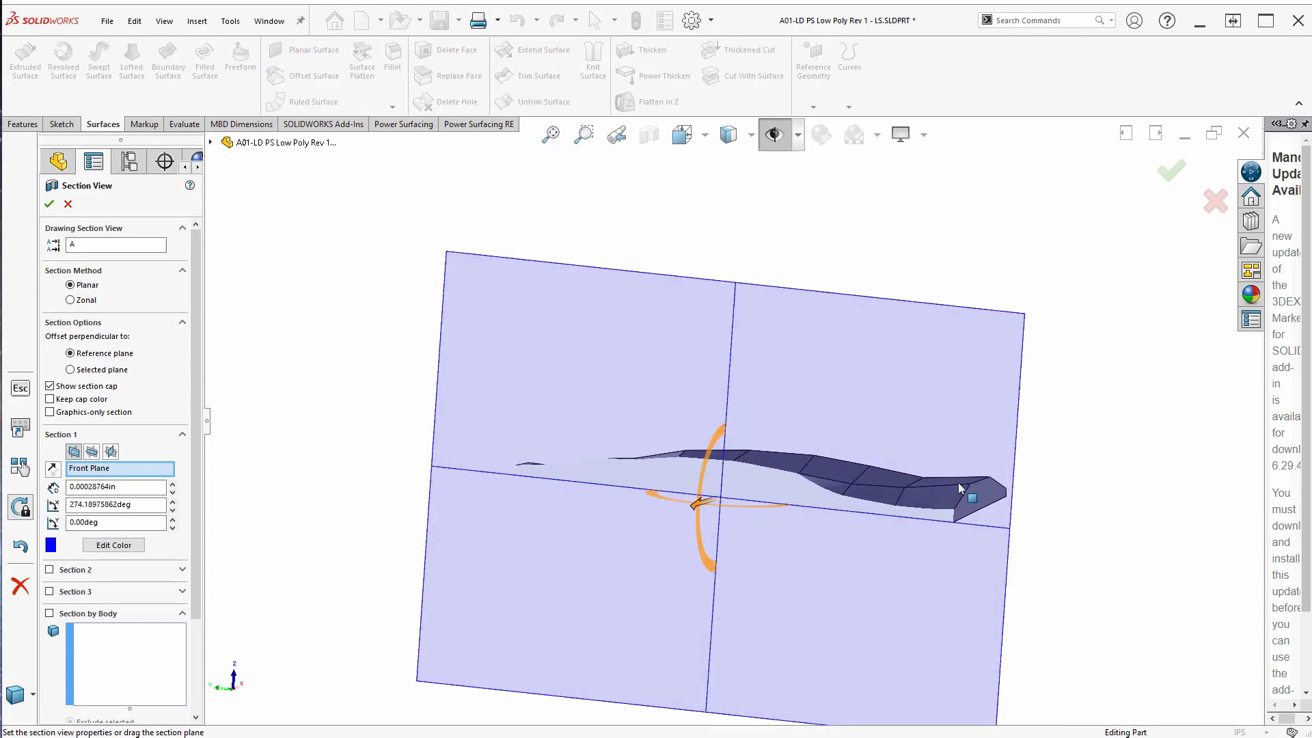
{"action": "middle_click_drag", "start_coordinate": [919, 507], "coordinate": [1010, 515]}
{"action": "scroll", "coordinate": [997, 509], "scroll_direction": "down", "scroll_amount": 5}
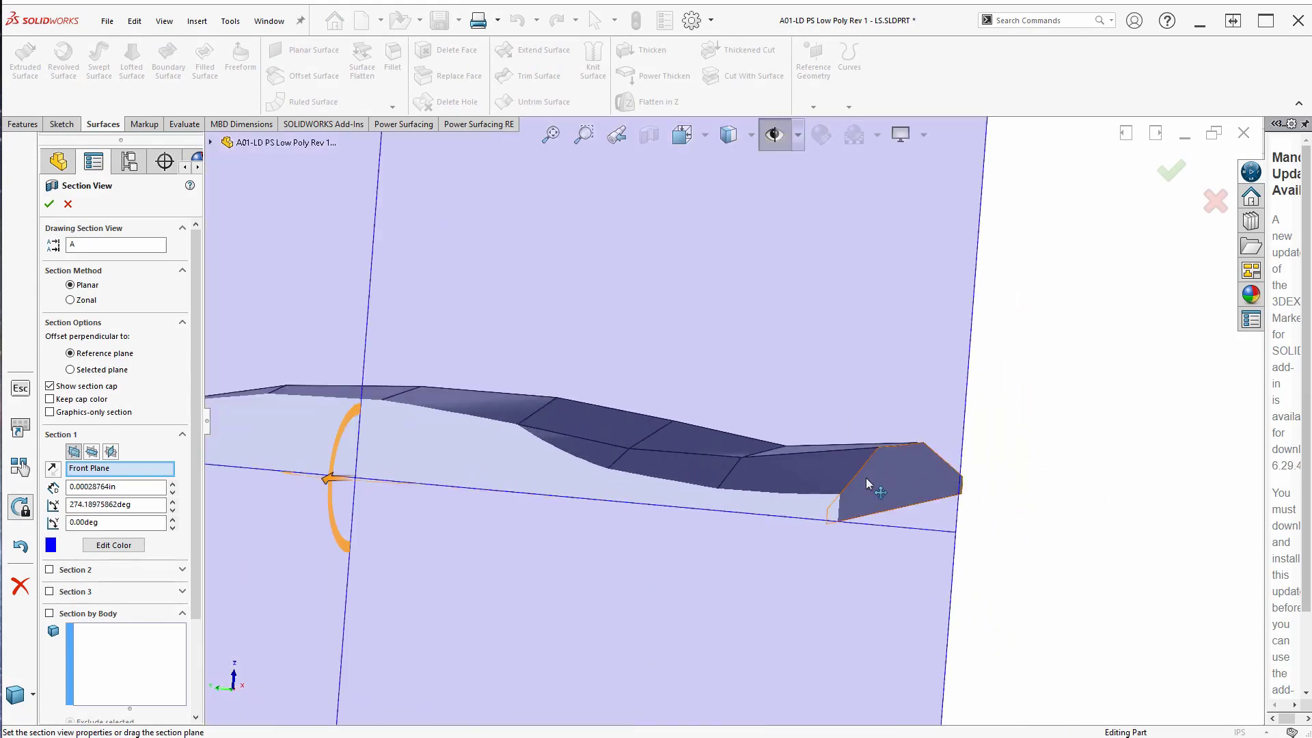
{"action": "left_click", "coordinate": [892, 479]}
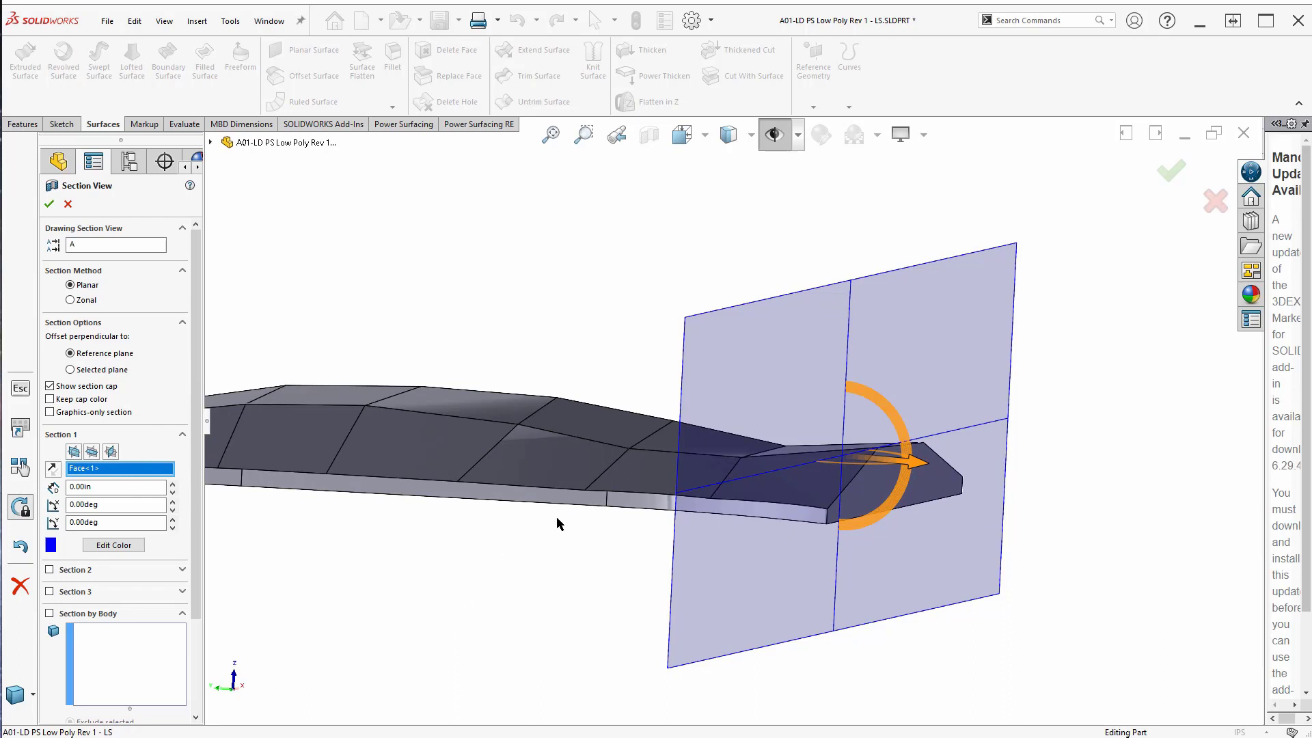
{"action": "scroll", "coordinate": [969, 517], "scroll_direction": "up", "scroll_amount": 3}
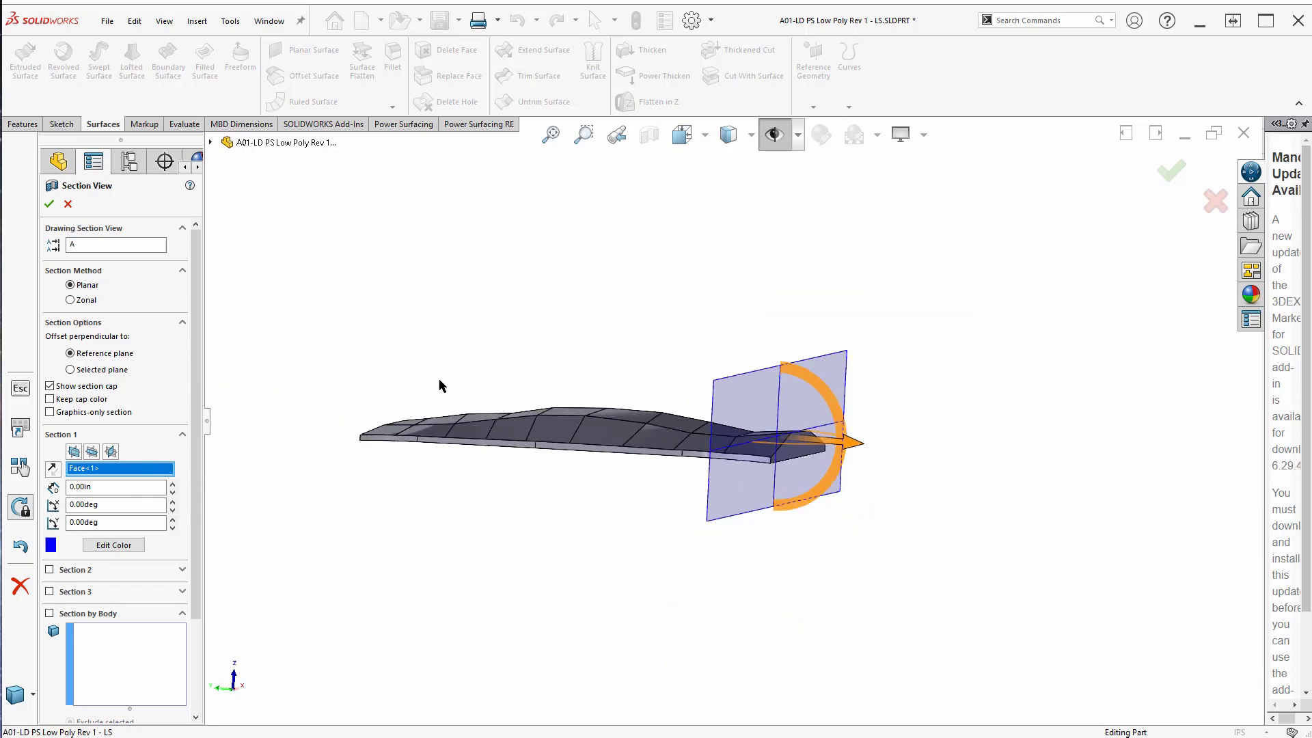
{"action": "scroll", "coordinate": [440, 380], "scroll_direction": "down", "scroll_amount": 3}
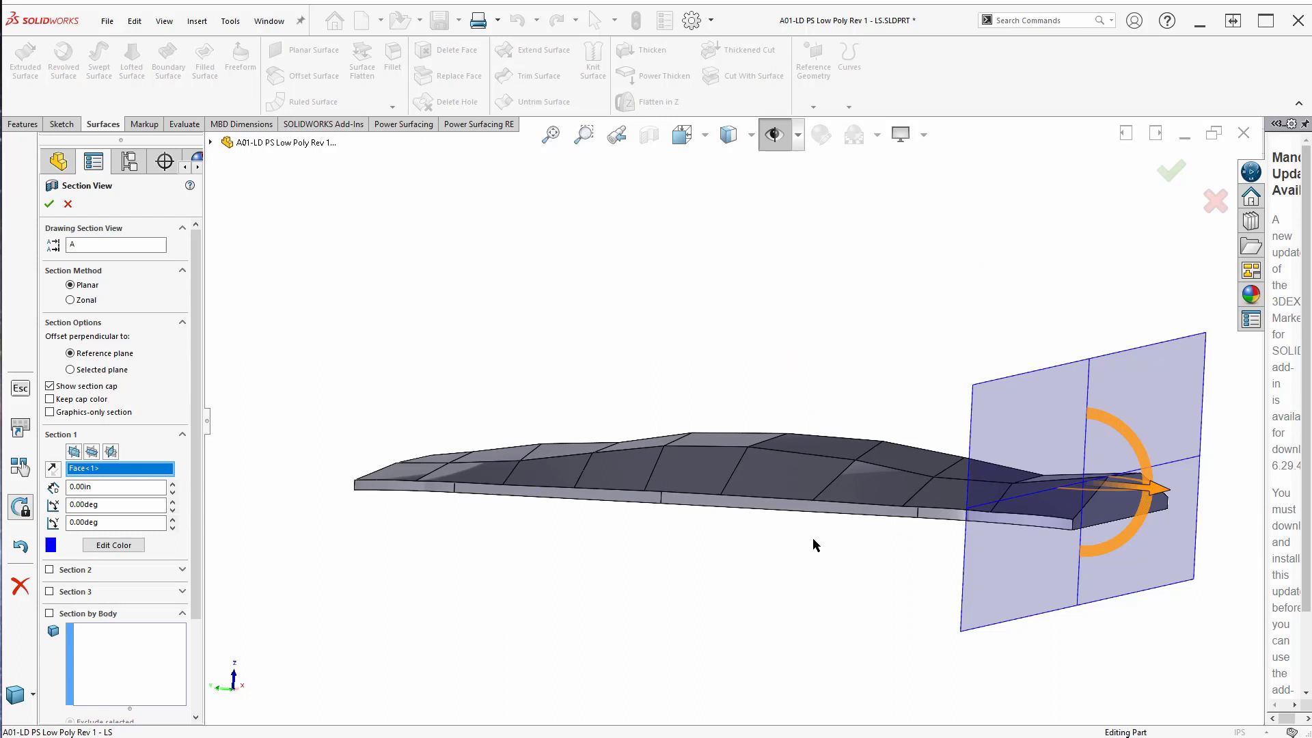
{"action": "scroll", "coordinate": [691, 385], "scroll_direction": "up", "scroll_amount": 1}
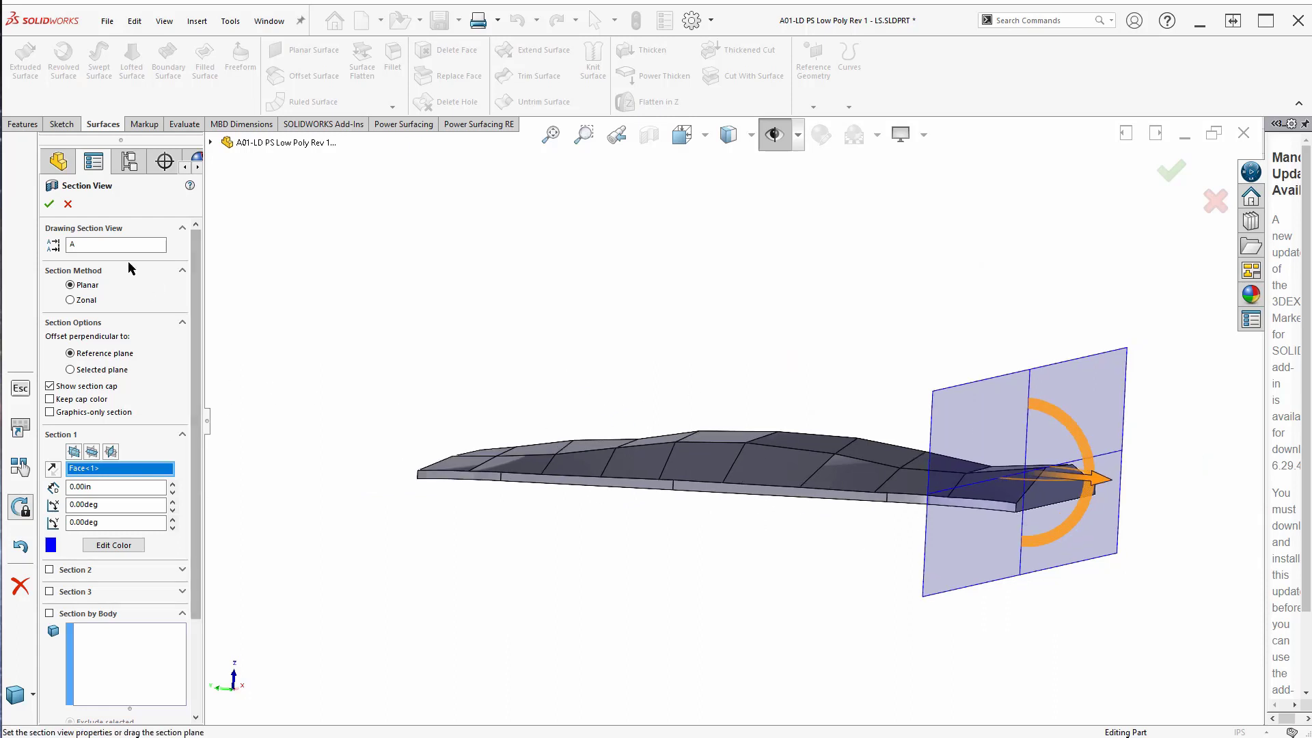
{"action": "left_click", "coordinate": [68, 205]}
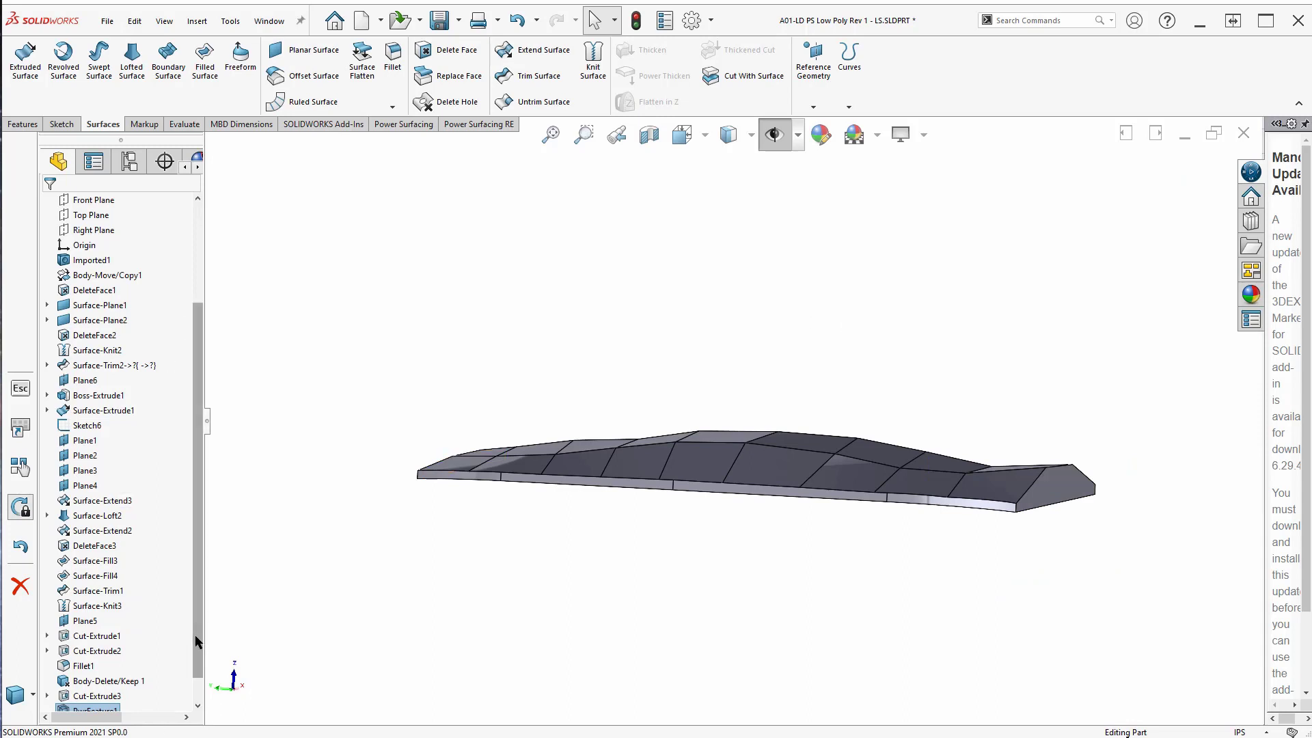
Delete the Replace Face1 feature from the part.
{"action": "left_click_drag", "start_coordinate": [197, 643], "coordinate": [196, 665]}
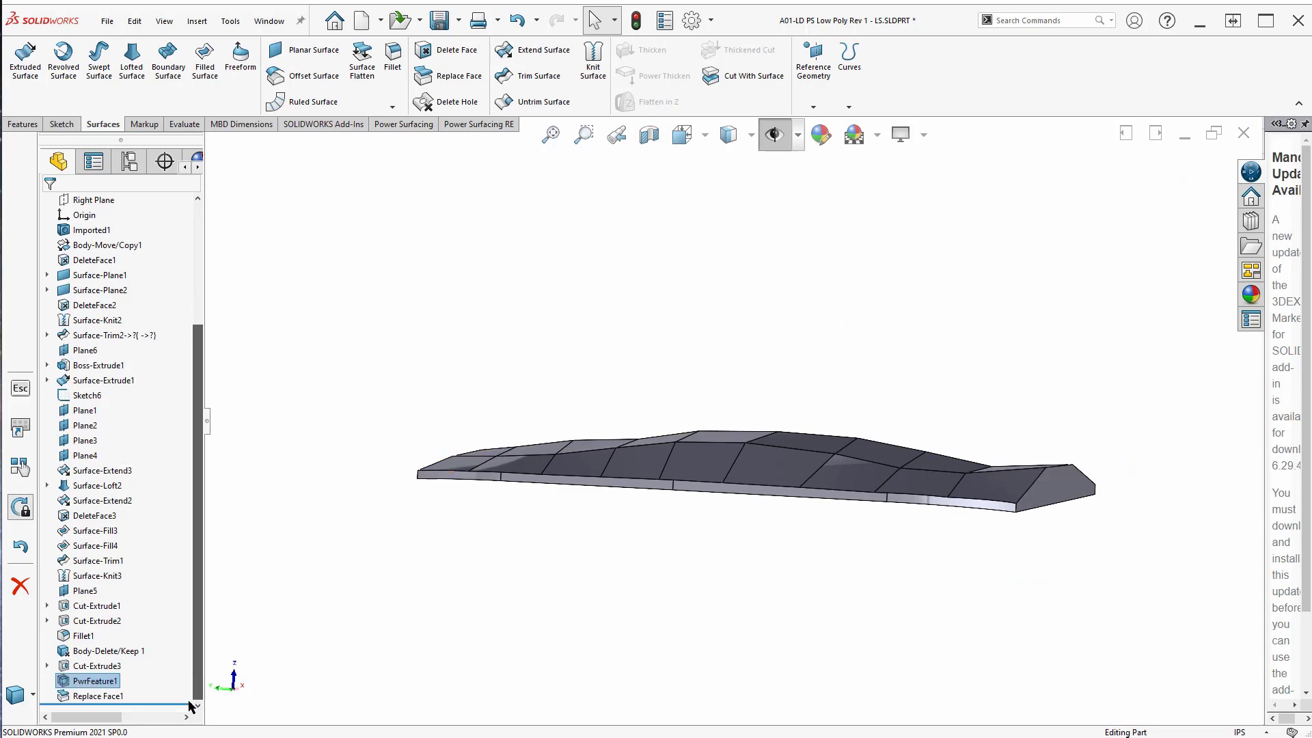
{"action": "left_click", "coordinate": [103, 697]}
{"action": "right_click", "coordinate": [87, 699]}
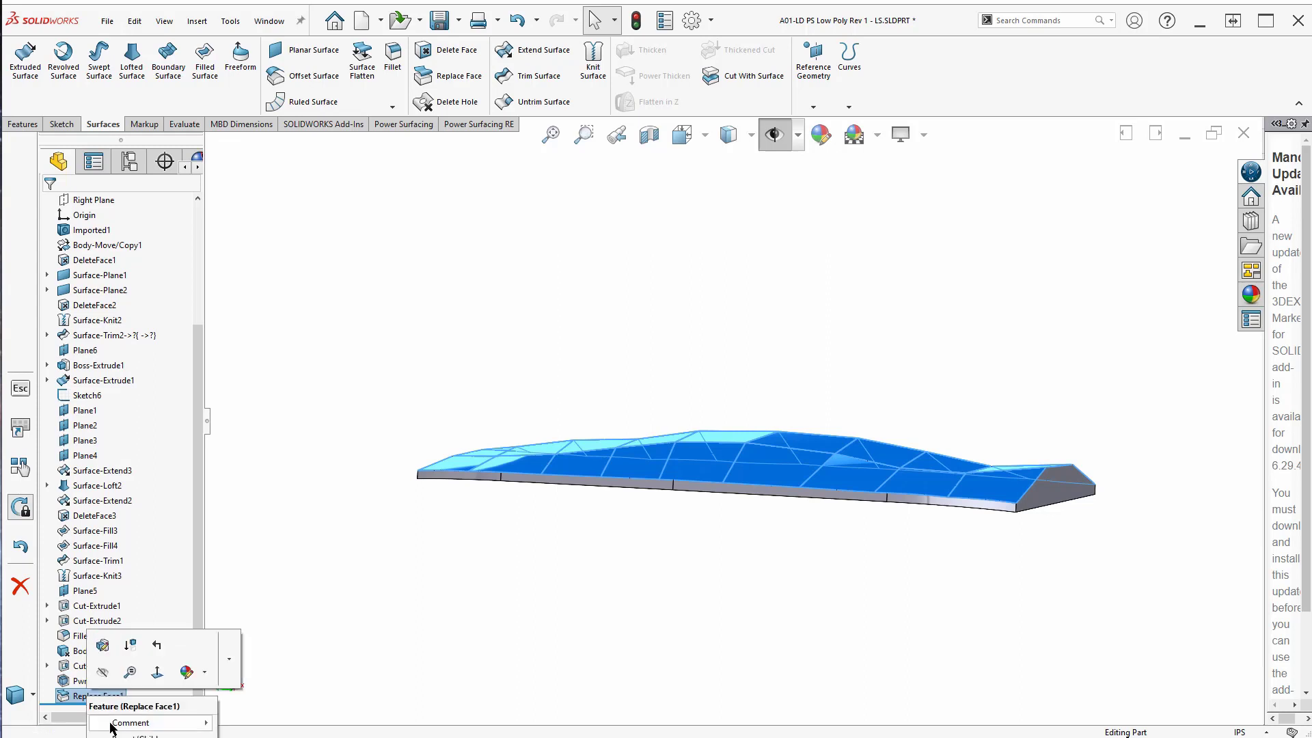
{"action": "key", "text": "Delete"}
{"action": "key", "text": "Return"}
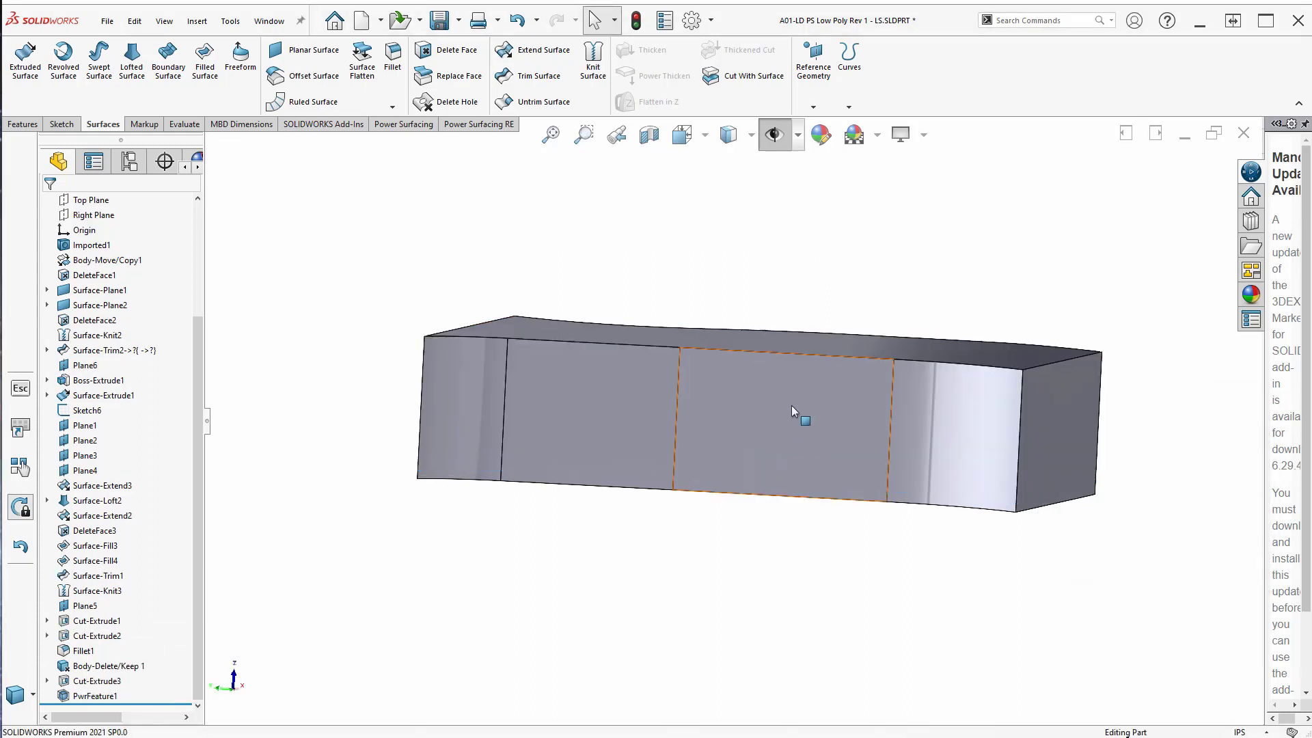
Remove the reference block's upper face with Delete Face, using the plain Delete option.
{"action": "middle_click_drag", "start_coordinate": [791, 405], "coordinate": [777, 448]}
{"action": "left_click", "coordinate": [821, 339]}
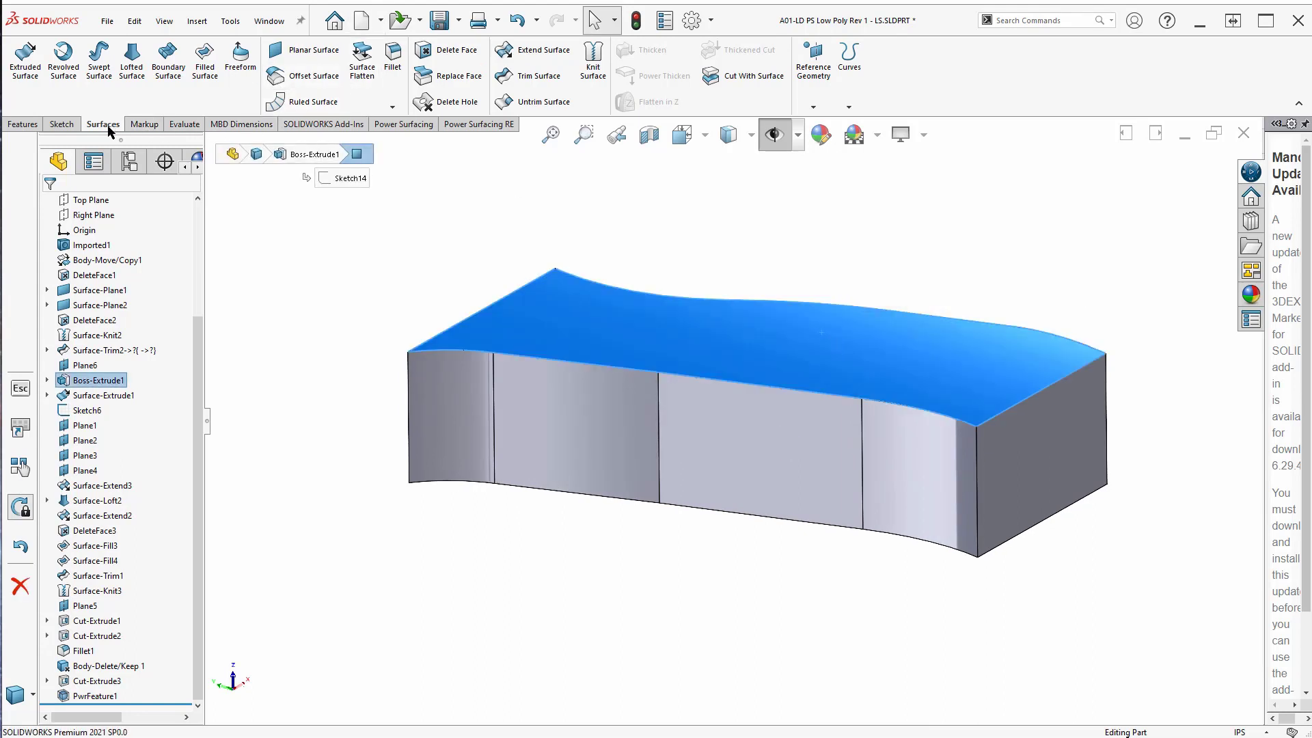
{"action": "left_click", "coordinate": [445, 50]}
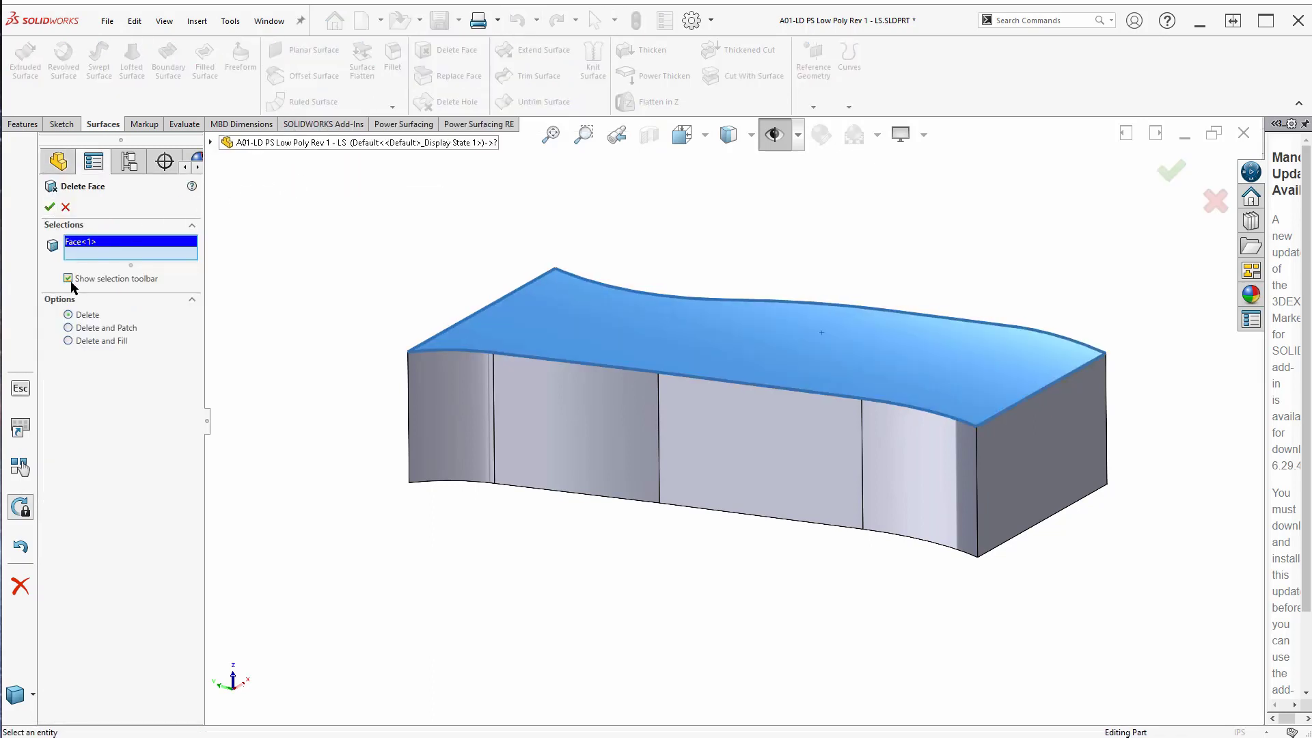
{"action": "left_click", "coordinate": [50, 208]}
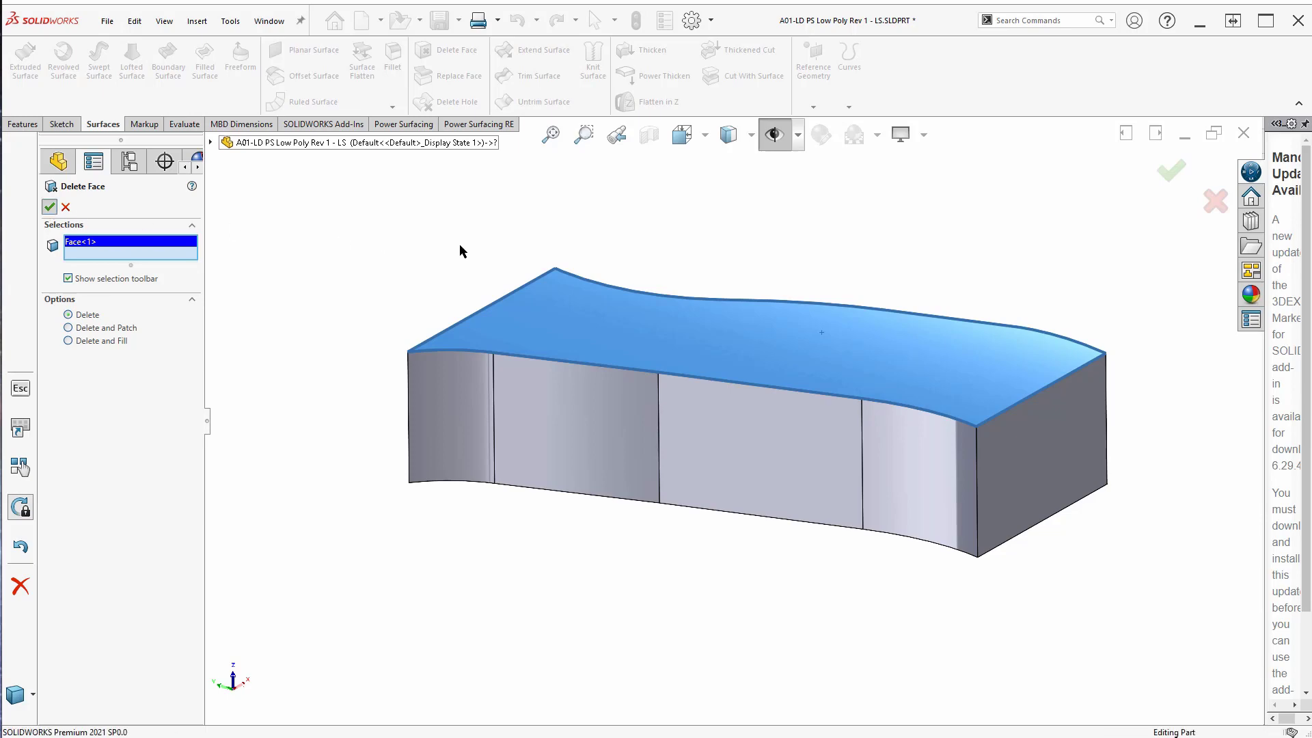
{"action": "middle_click_drag", "start_coordinate": [772, 424], "coordinate": [663, 471]}
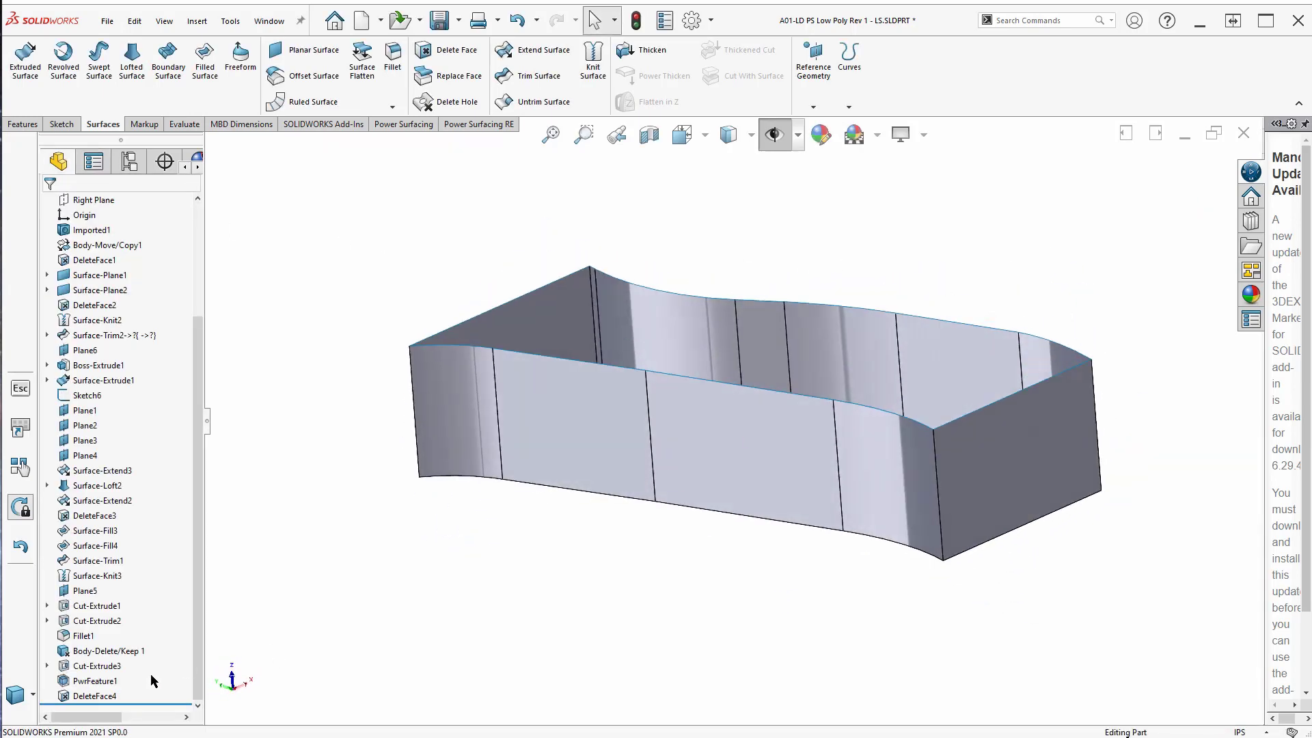
Trim the open block surface with a standard trim, using PwrFeature1 as the trim tool and keeping the portion below it.
{"action": "left_click", "coordinate": [110, 681]}
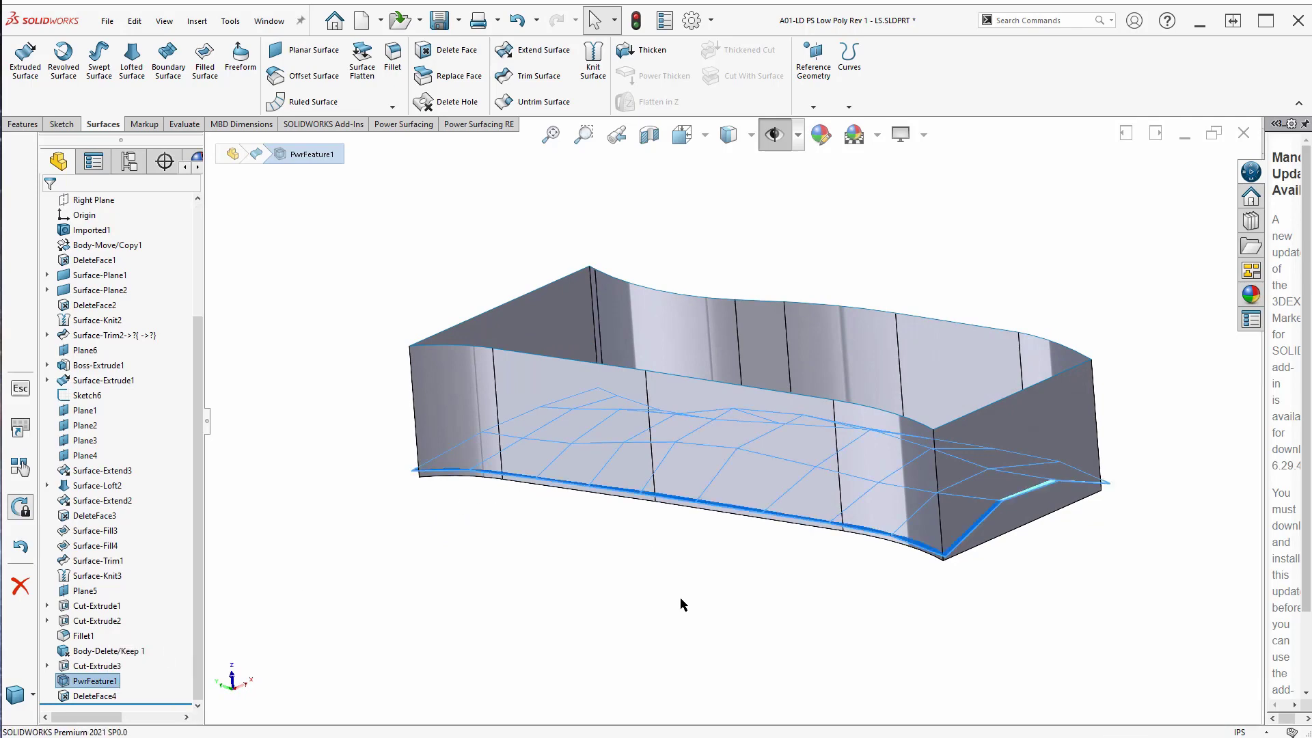
{"action": "middle_click_drag", "start_coordinate": [641, 593], "coordinate": [609, 561]}
{"action": "key", "text": "Escape"}
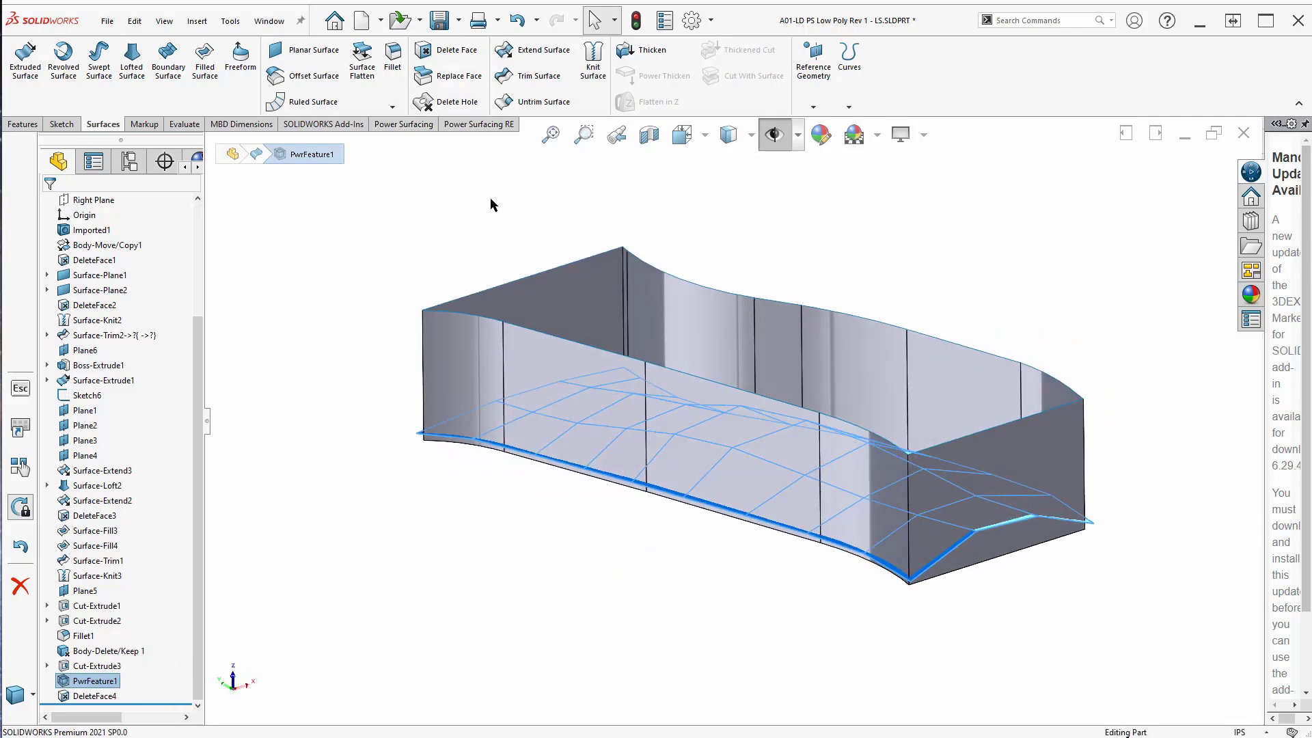
{"action": "left_click", "coordinate": [534, 78]}
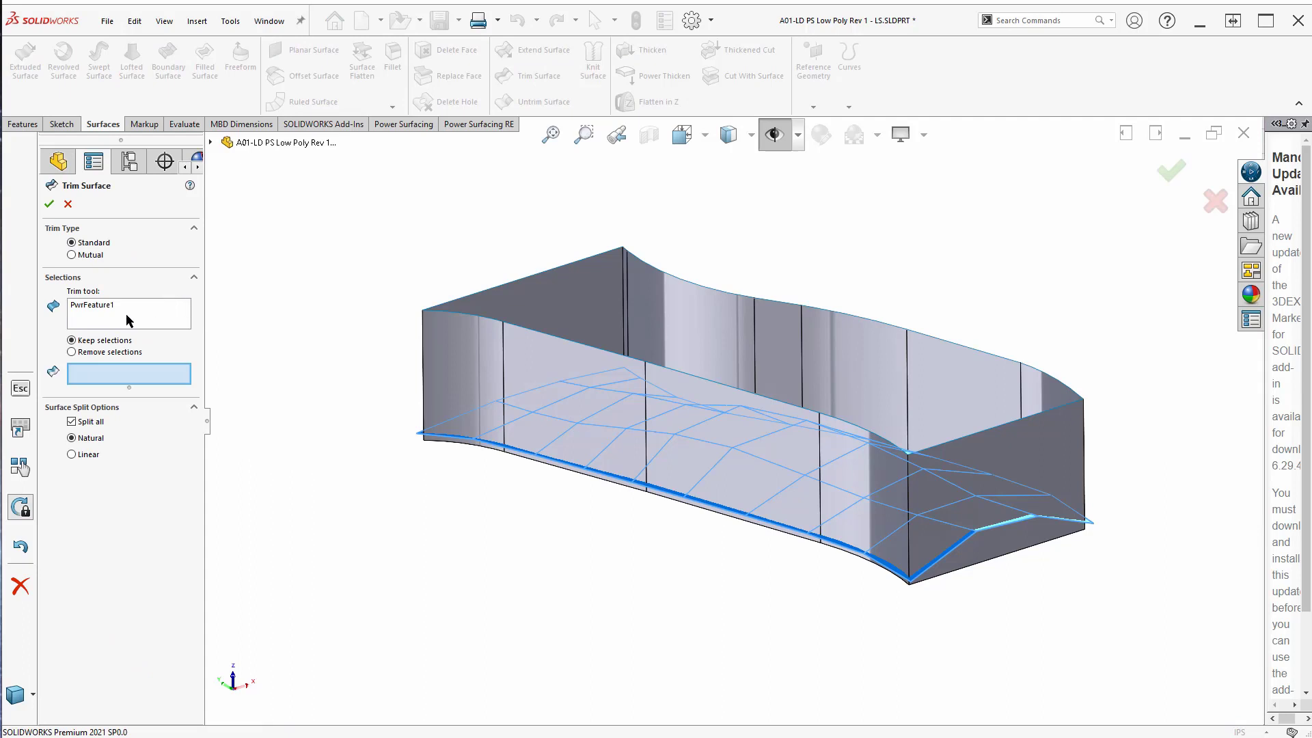
{"action": "left_click", "coordinate": [658, 474]}
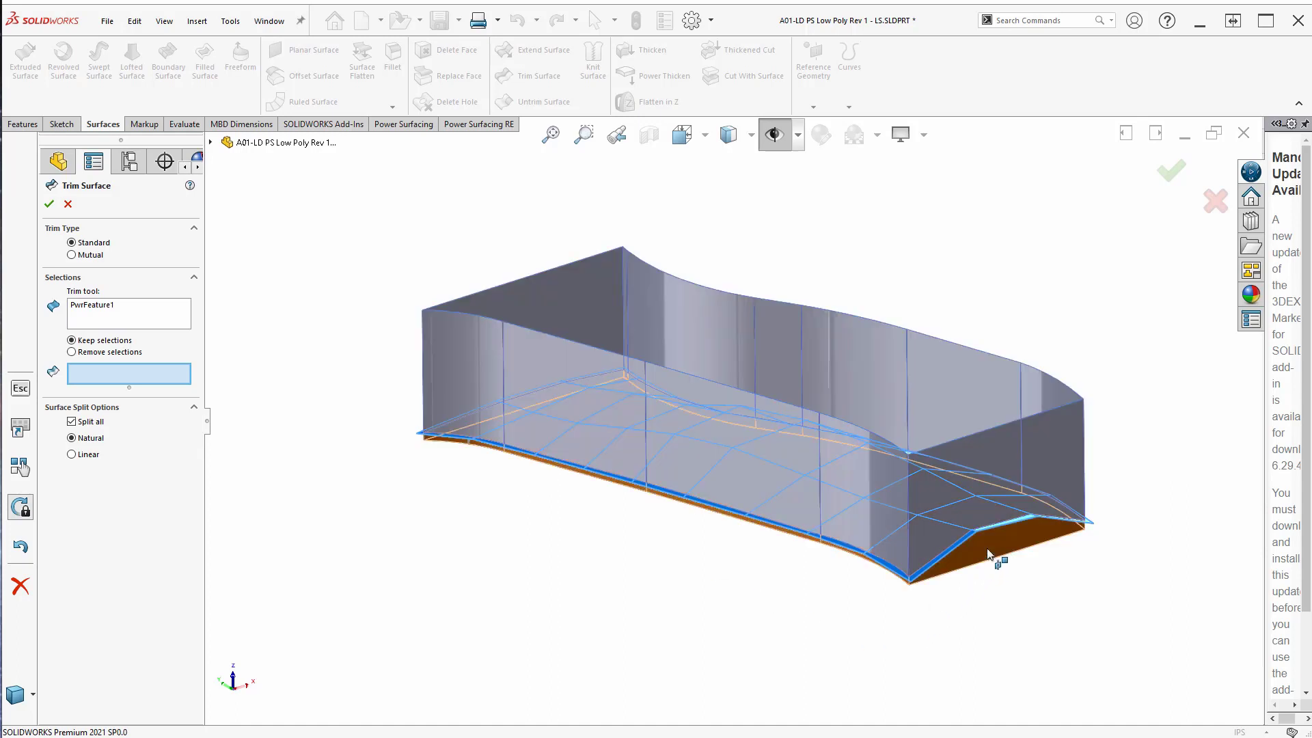
{"action": "left_click", "coordinate": [989, 555]}
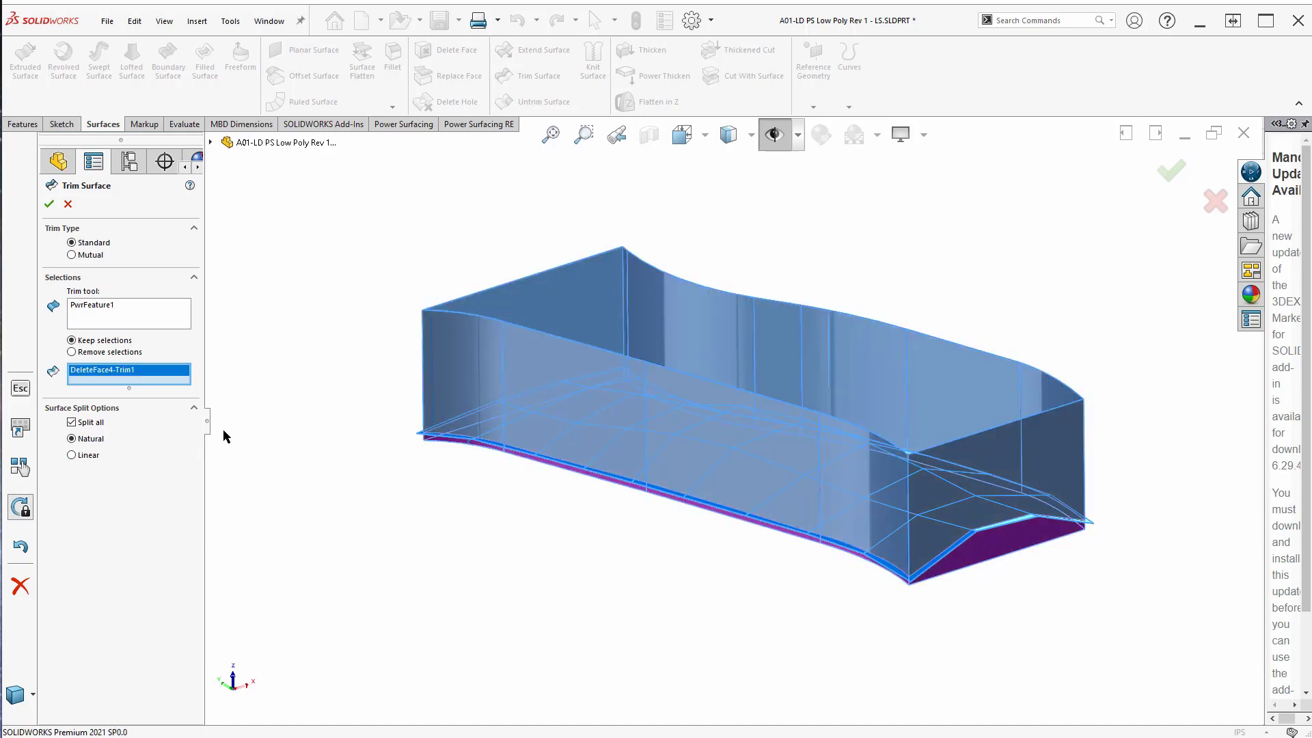
{"action": "left_click", "coordinate": [50, 205]}
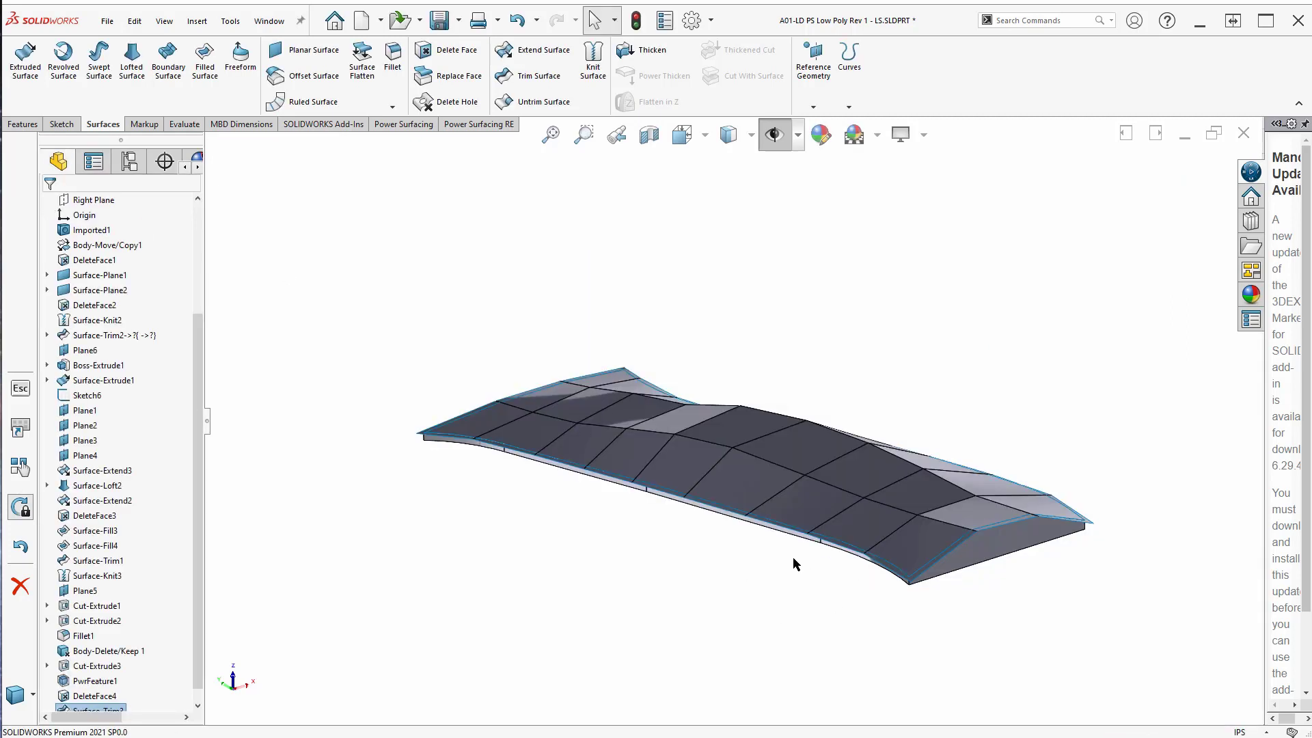
Edit the Surface-Trim3 feature, changing it to a mutual trim between the PwrFeature1 and DeleteFace4 surfaces.
{"action": "mouse_move", "coordinate": [792, 555]}
{"action": "middle_mouse_down"}
{"action": "mouse_move", "coordinate": [773, 686]}
{"action": "mouse_move", "coordinate": [782, 606]}
{"action": "mouse_move", "coordinate": [805, 583]}
{"action": "middle_mouse_up"}
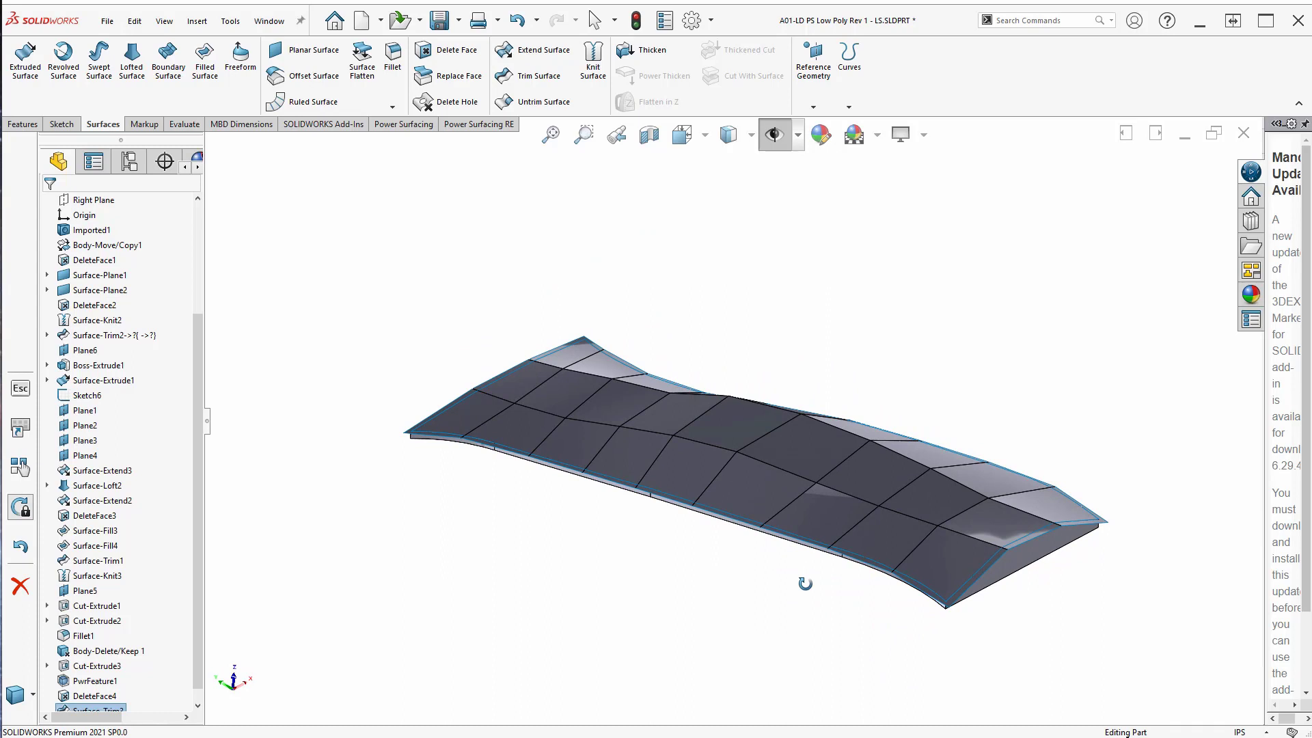
{"action": "key", "text": "Escape"}
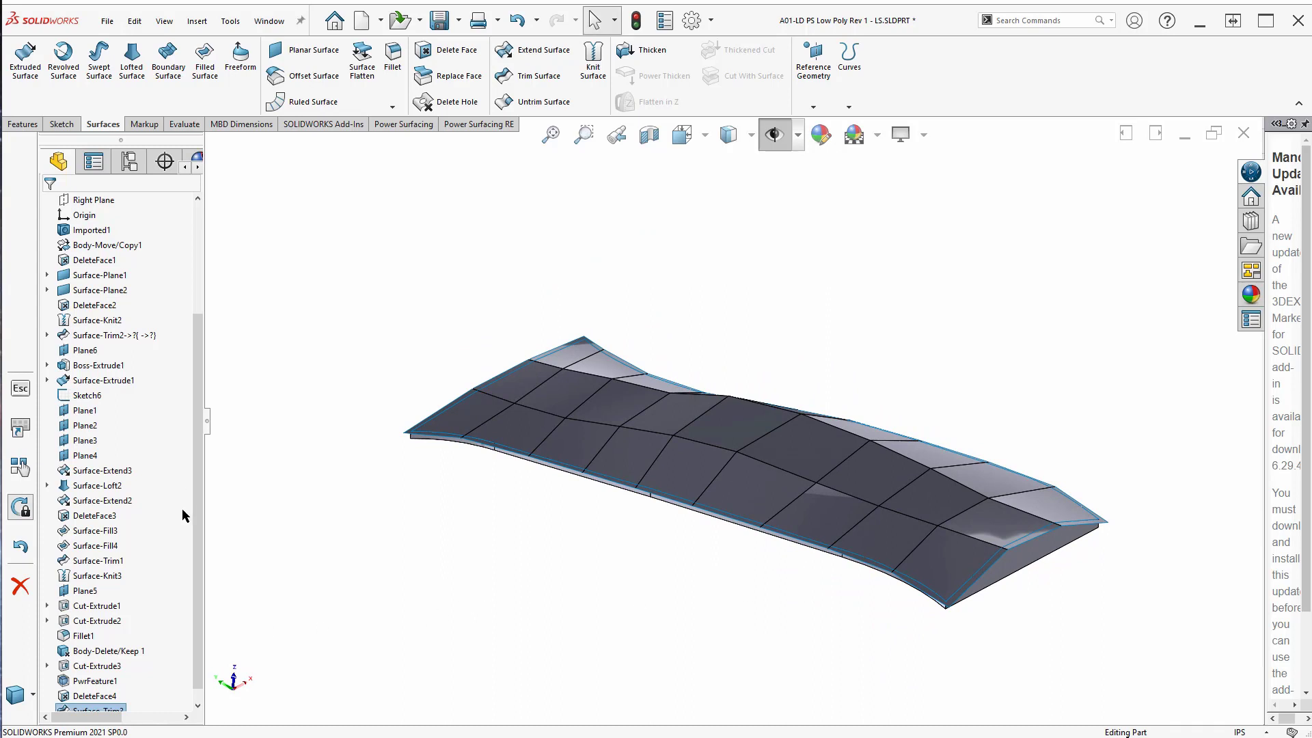
{"action": "left_click", "coordinate": [126, 708]}
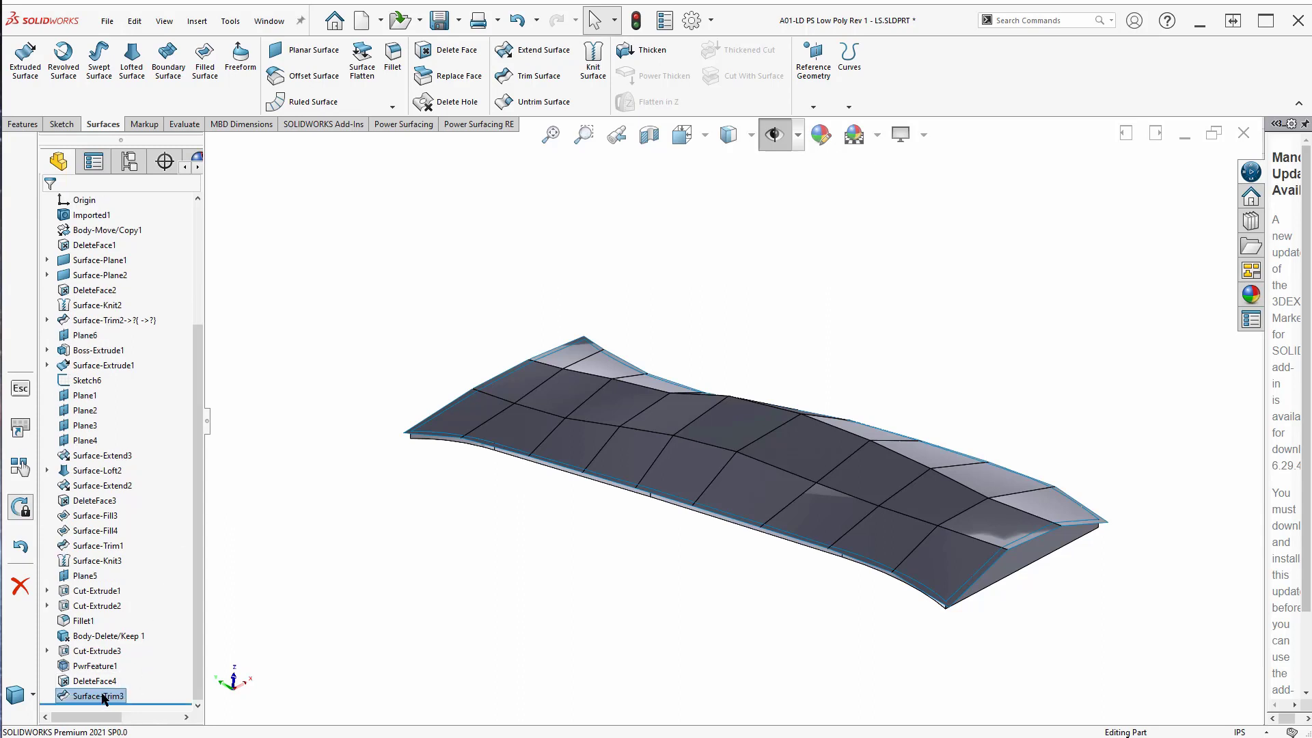
{"action": "left_click", "coordinate": [102, 697]}
{"action": "left_click", "coordinate": [137, 719]}
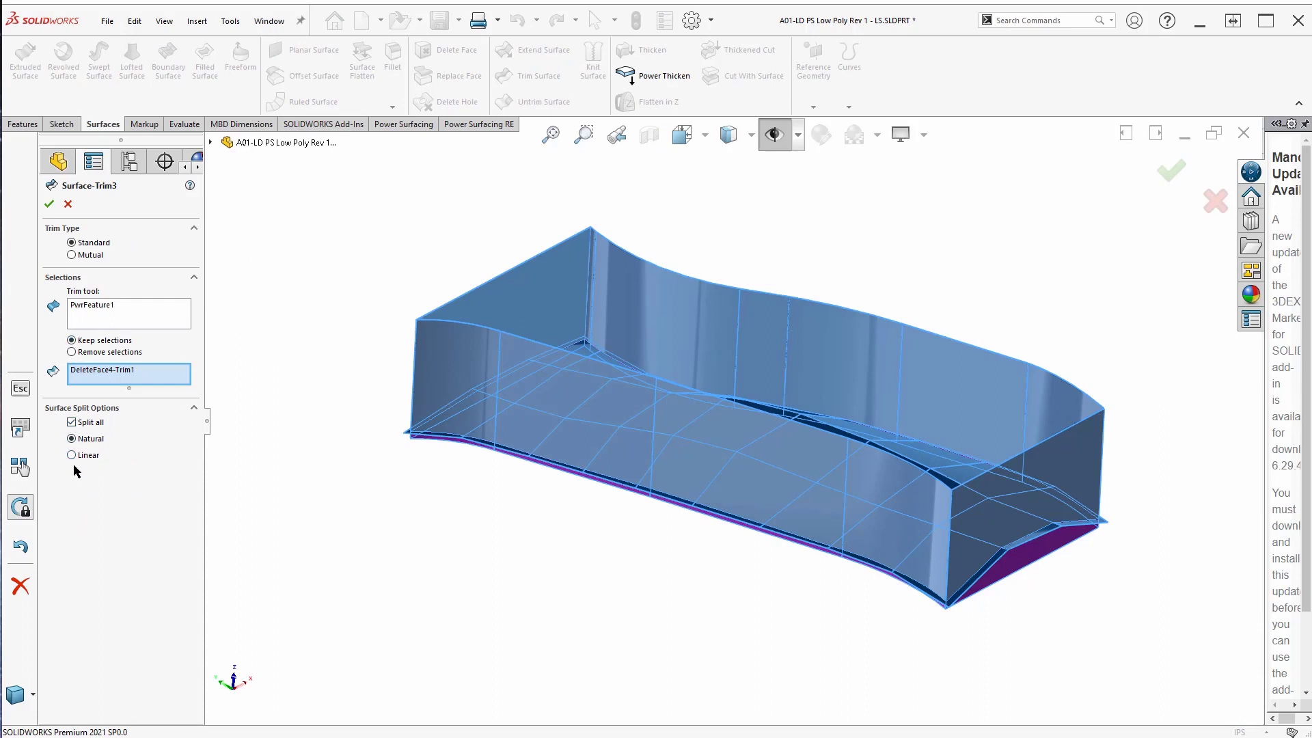
{"action": "left_click", "coordinate": [71, 255]}
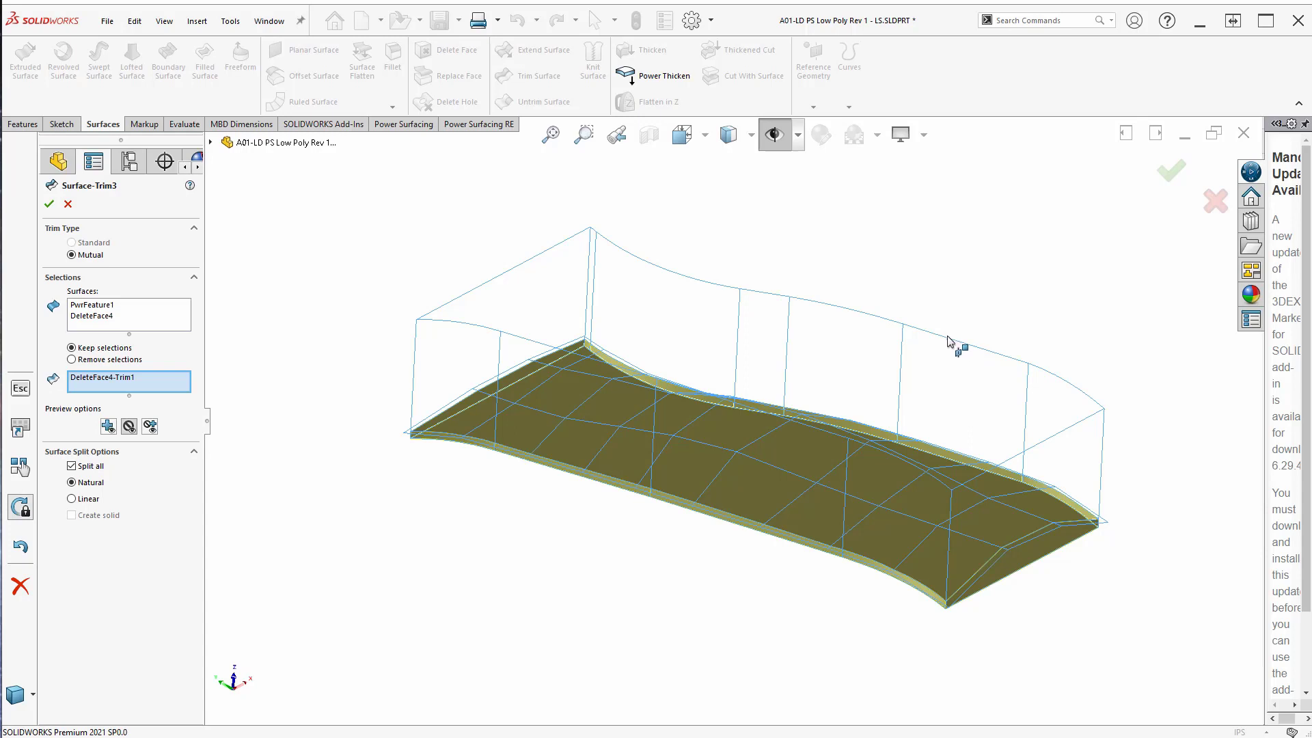
{"action": "left_click", "coordinate": [169, 316]}
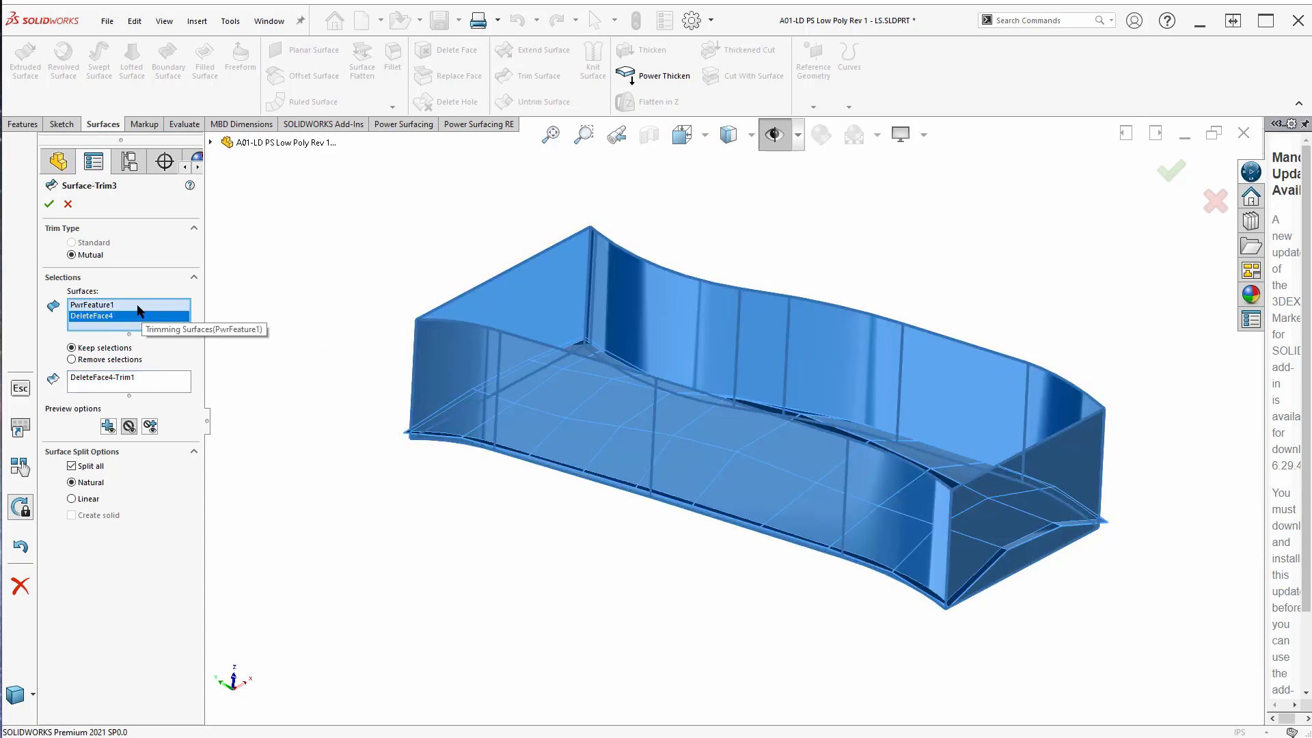
{"action": "left_click", "coordinate": [138, 306]}
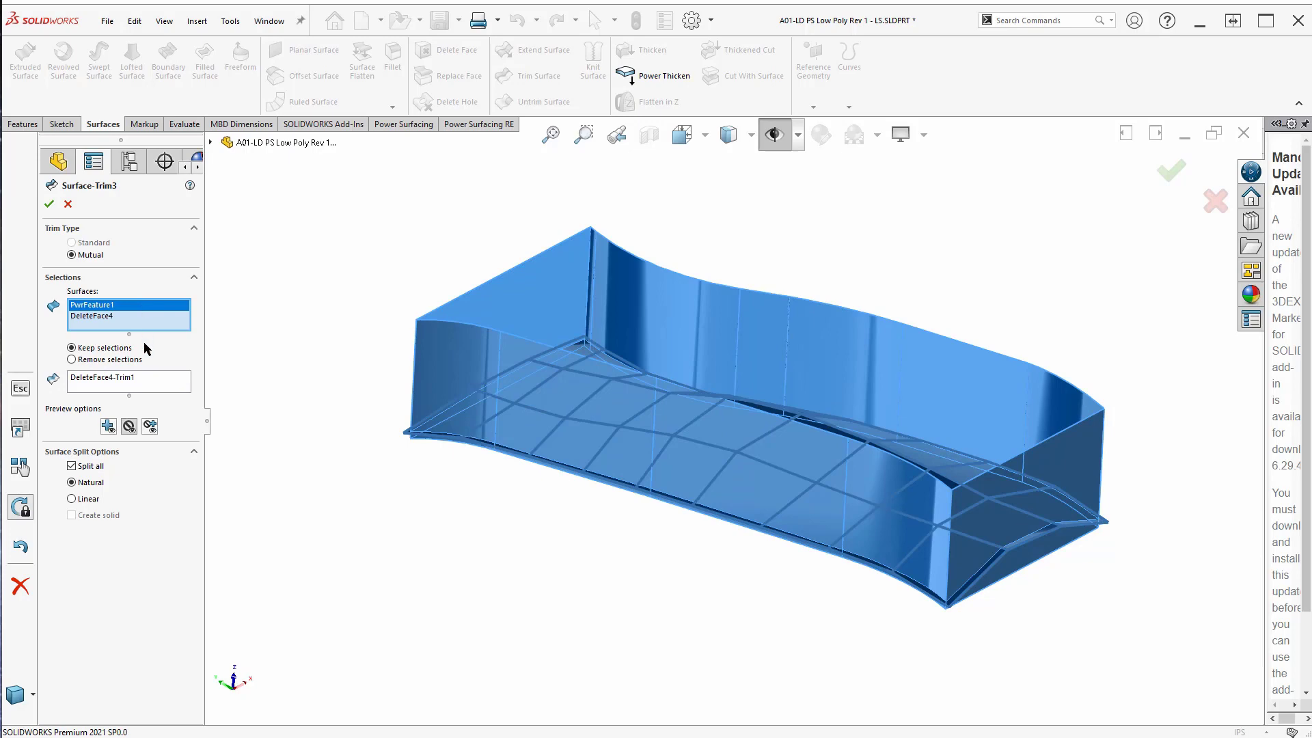
{"action": "left_click", "coordinate": [120, 382]}
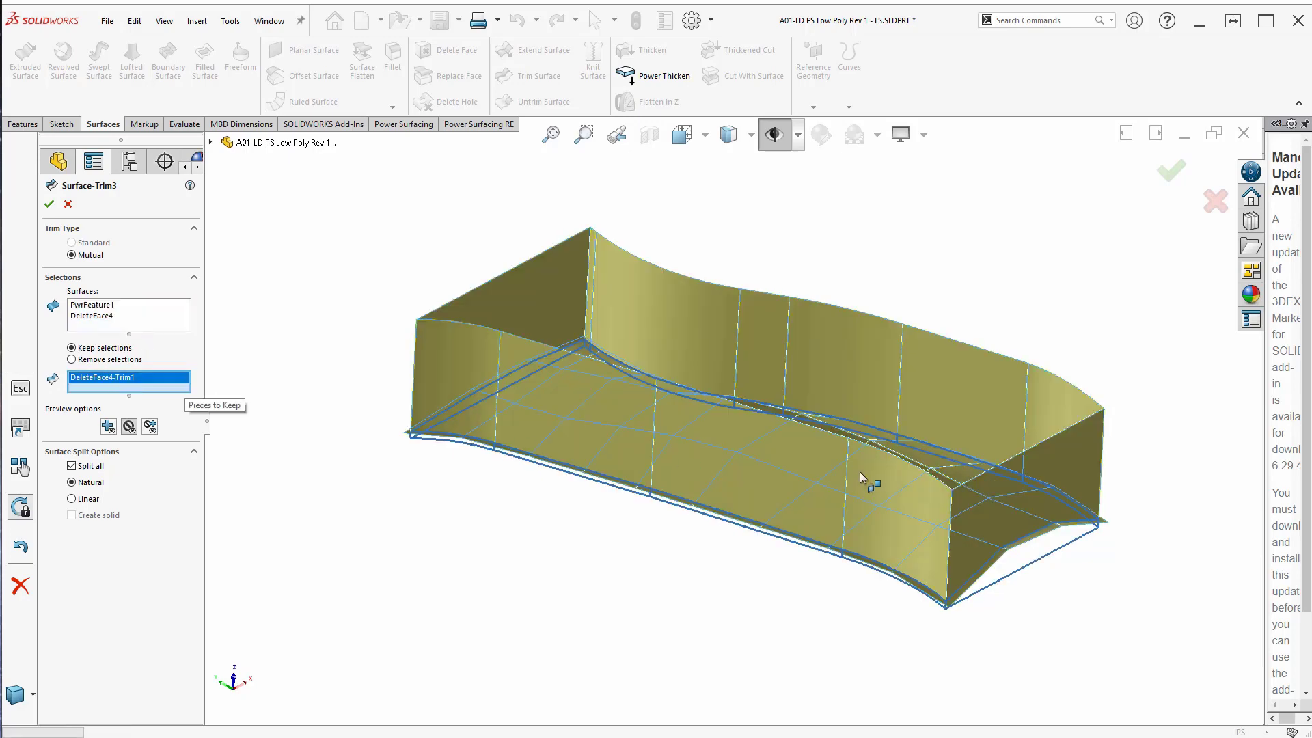
Switch the mutual trim to remove selected pieces and clear the DeleteFace4 pieces already chosen.
{"action": "left_click", "coordinate": [72, 359]}
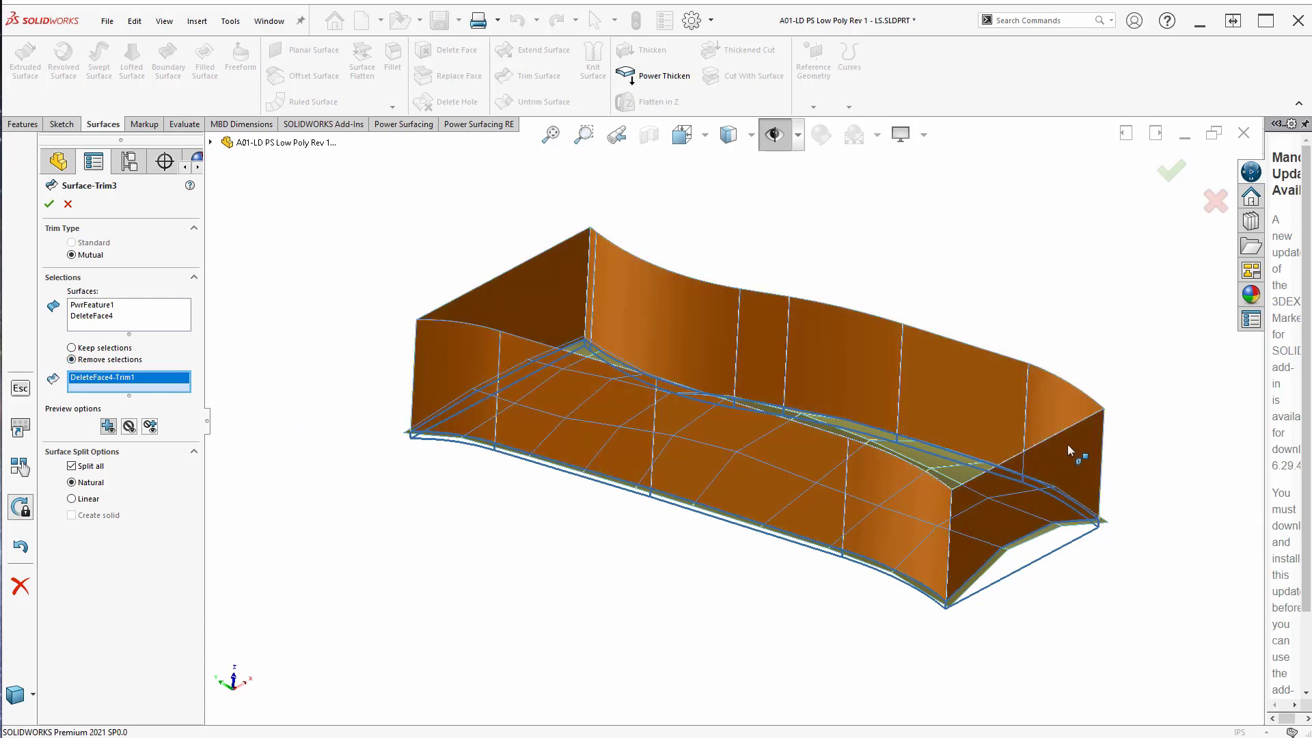
{"action": "left_click", "coordinate": [1068, 444]}
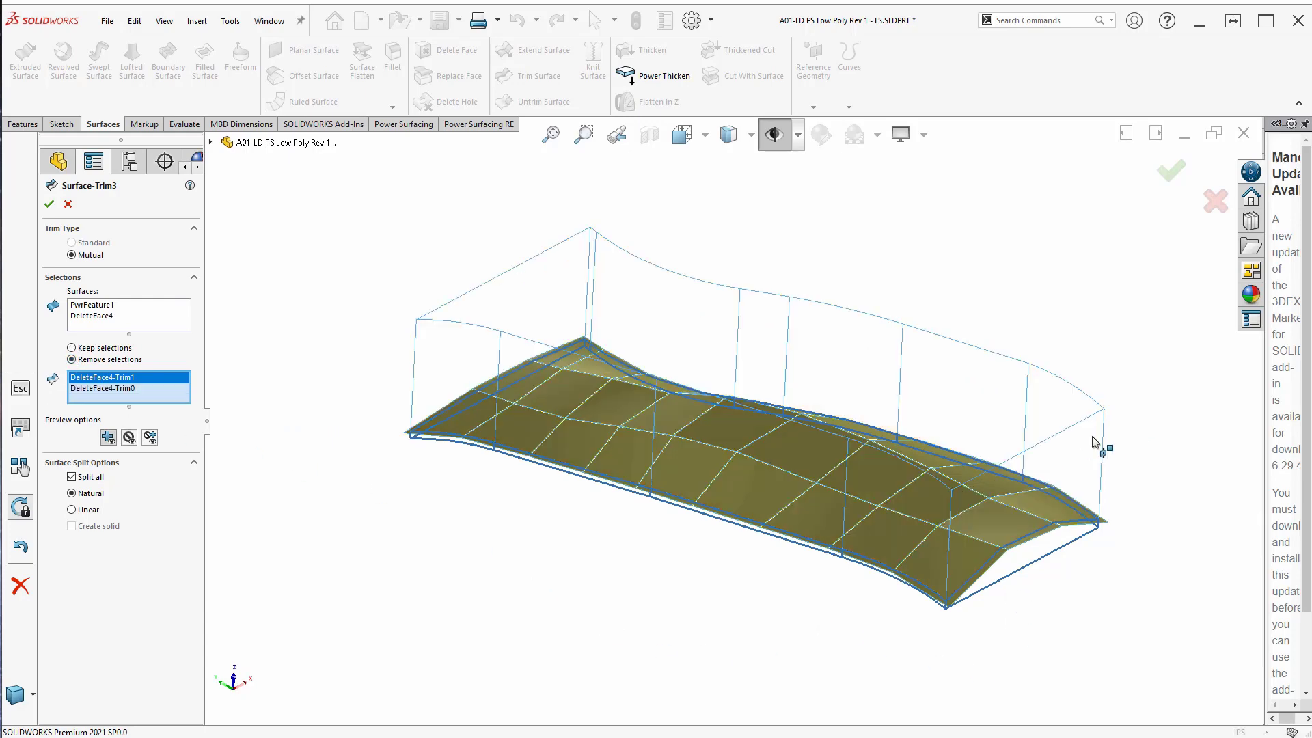
{"action": "left_click", "coordinate": [115, 390]}
{"action": "right_click", "coordinate": [115, 391]}
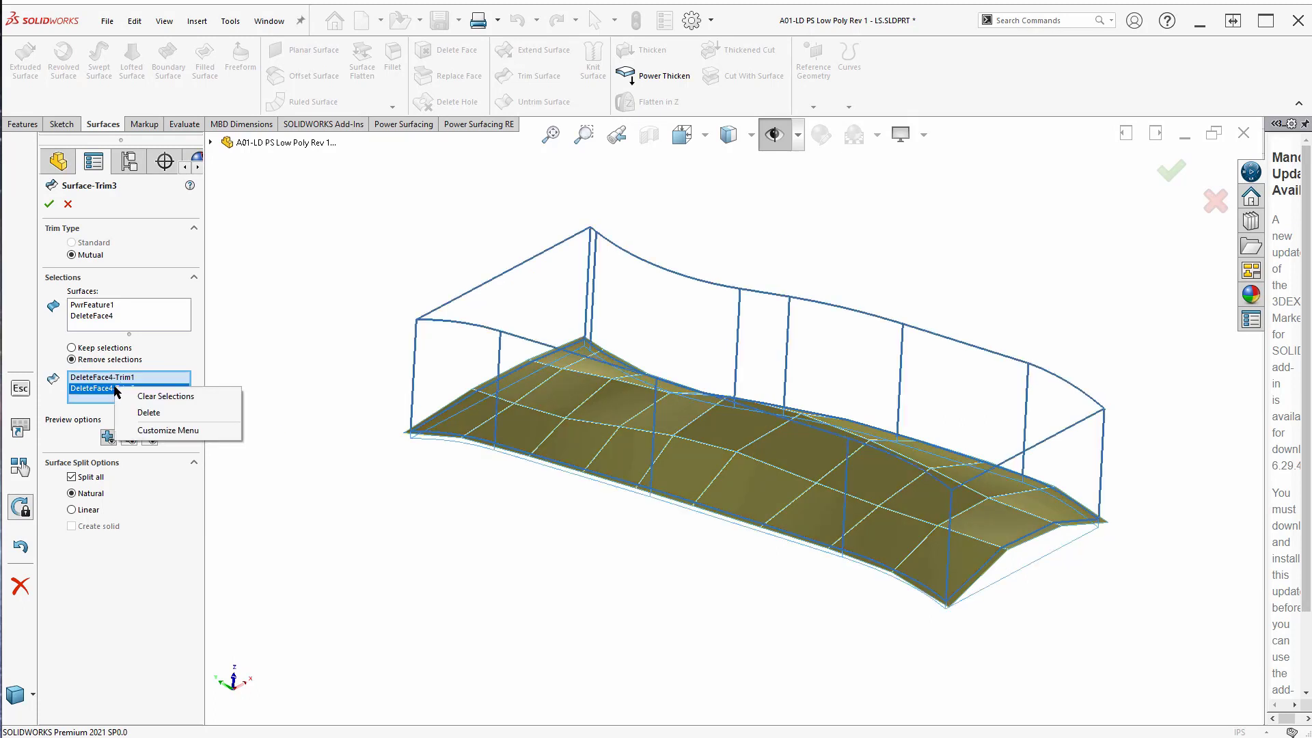
{"action": "left_click", "coordinate": [149, 411]}
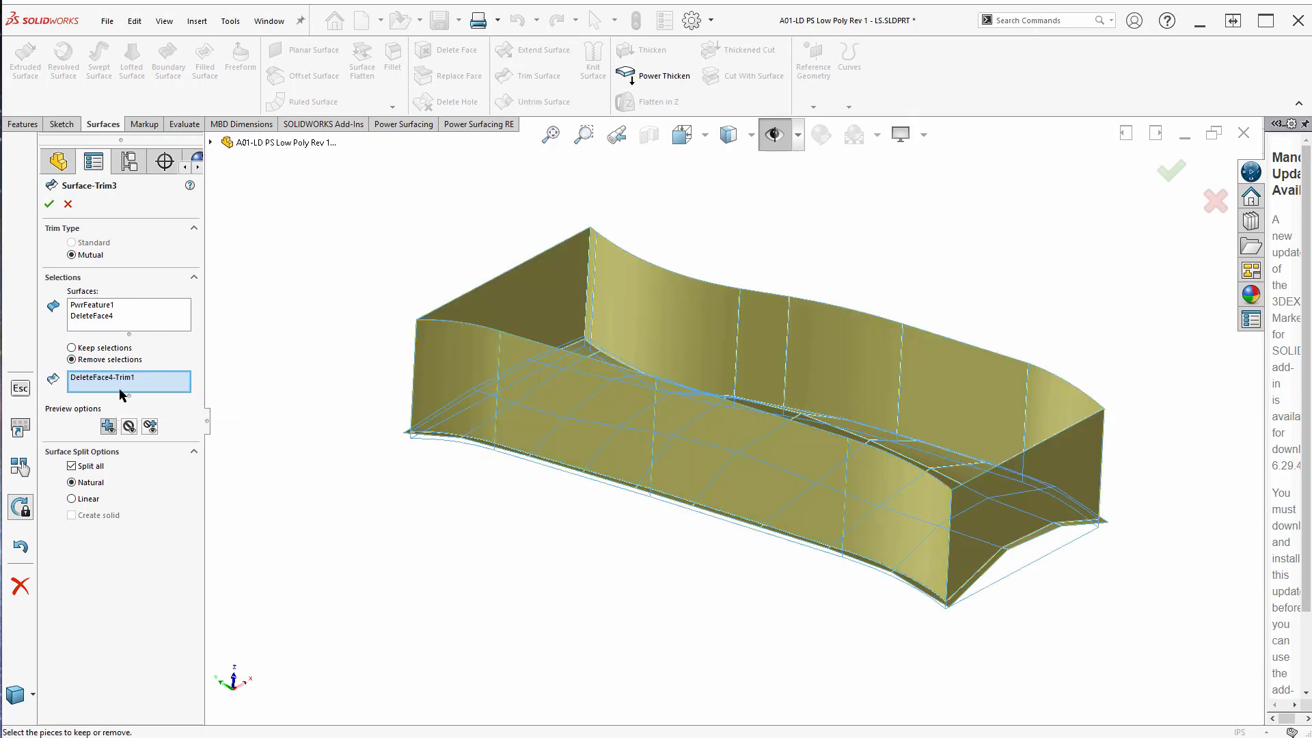
{"action": "left_click", "coordinate": [114, 378]}
{"action": "right_click", "coordinate": [114, 378]}
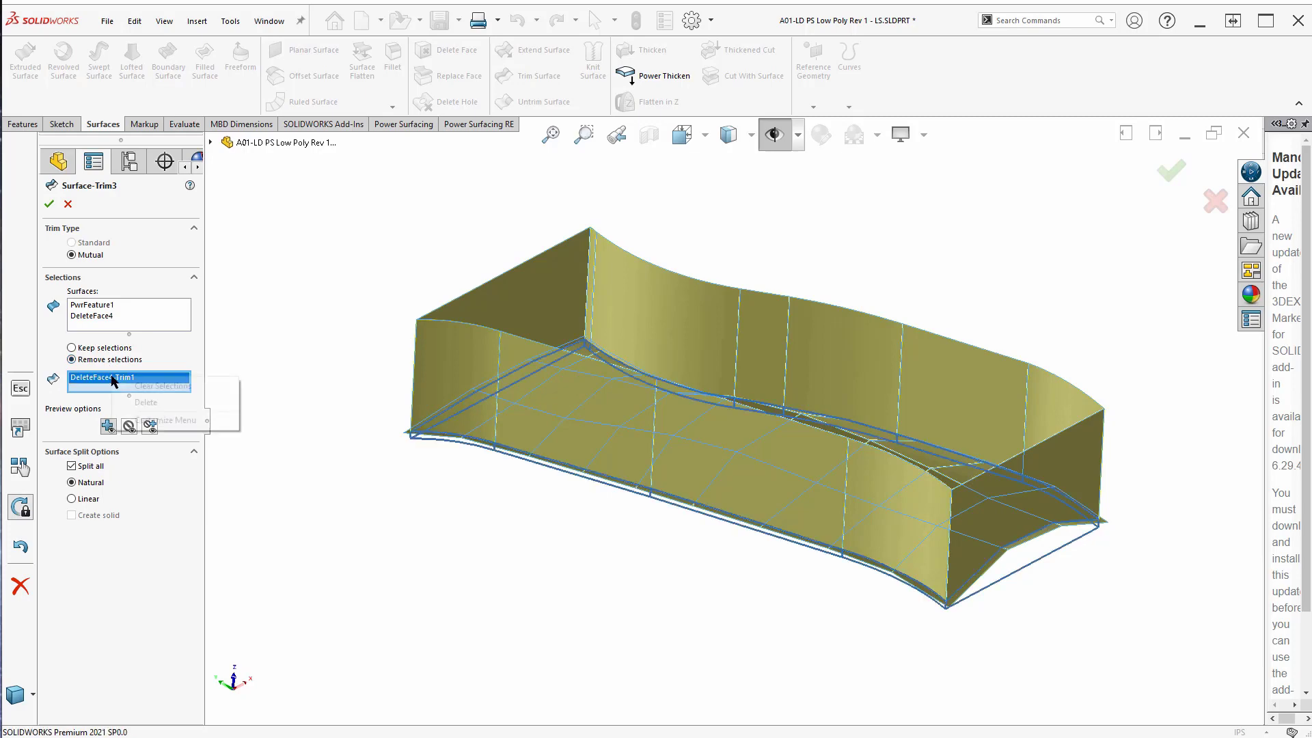
{"action": "left_click", "coordinate": [164, 402]}
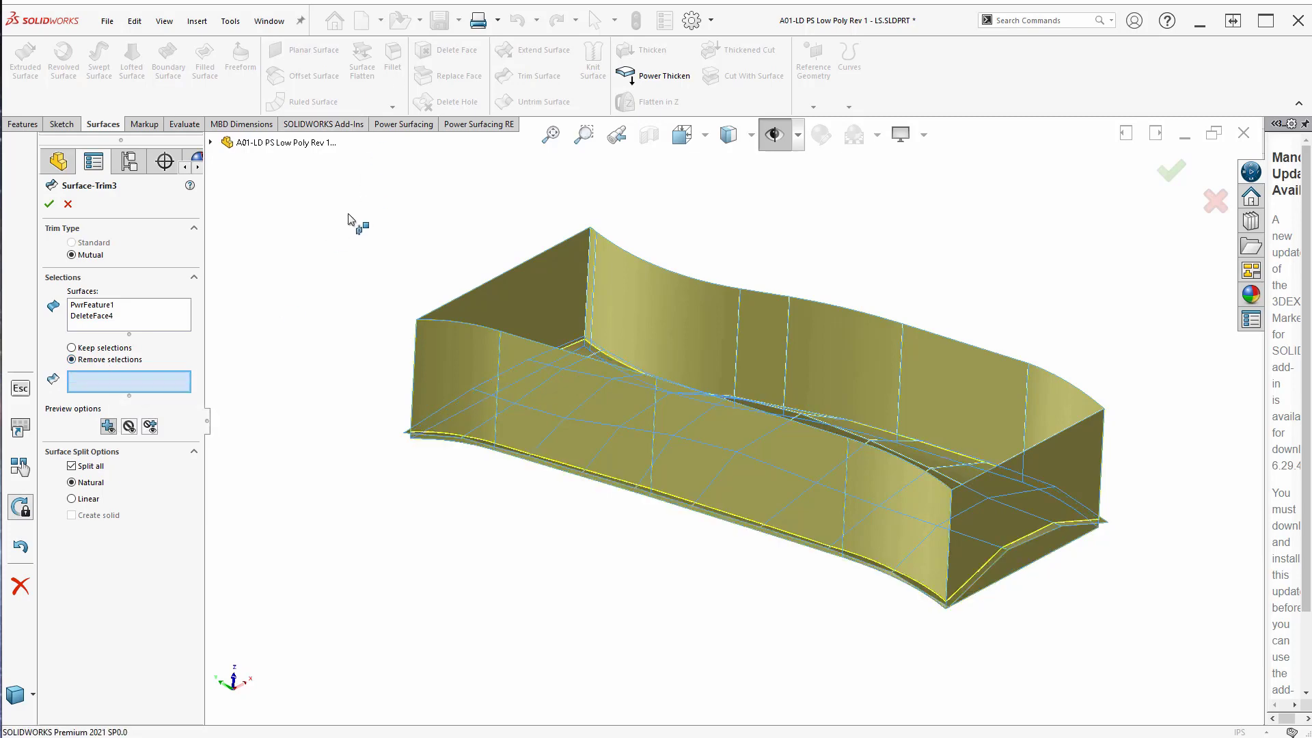
Remove the block walls above PwrFeature1 and that surface's overhanging rim, and finish the mutual trim with a solid created.
{"action": "left_click", "coordinate": [546, 281]}
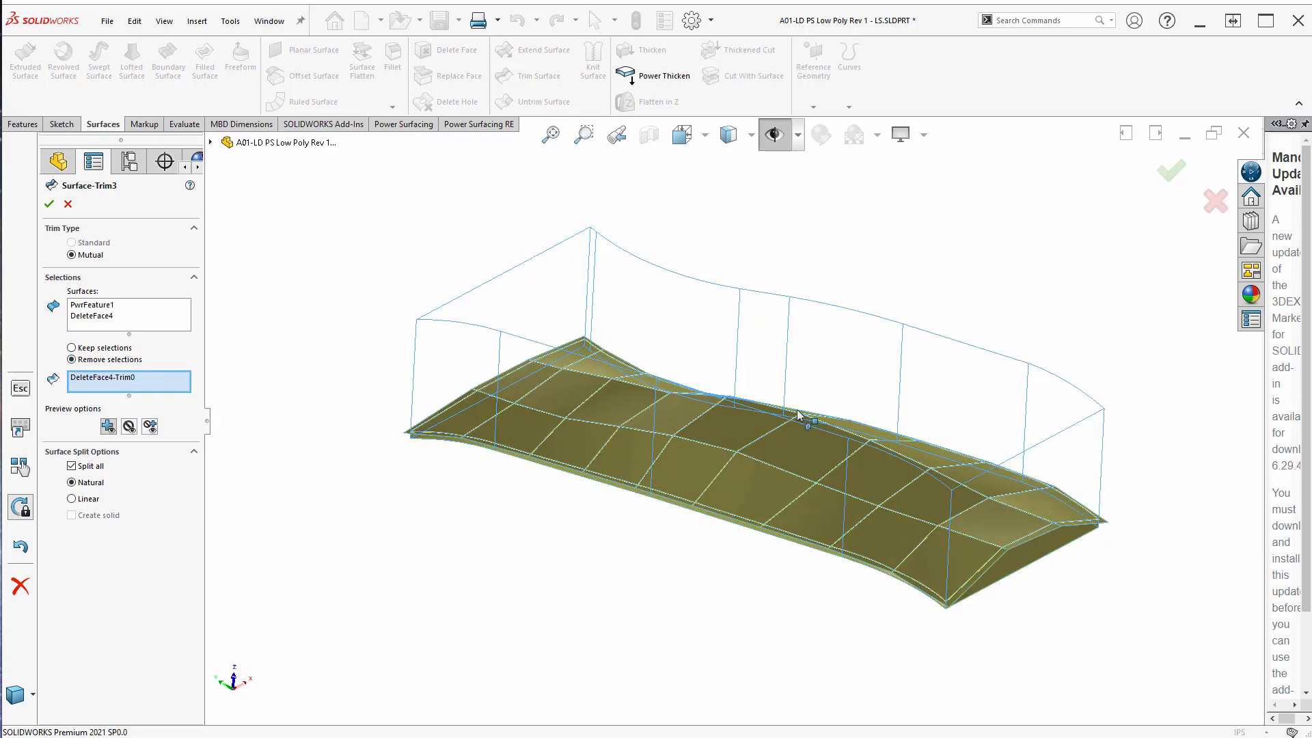
{"action": "scroll", "coordinate": [986, 547], "scroll_direction": "down", "scroll_amount": 3}
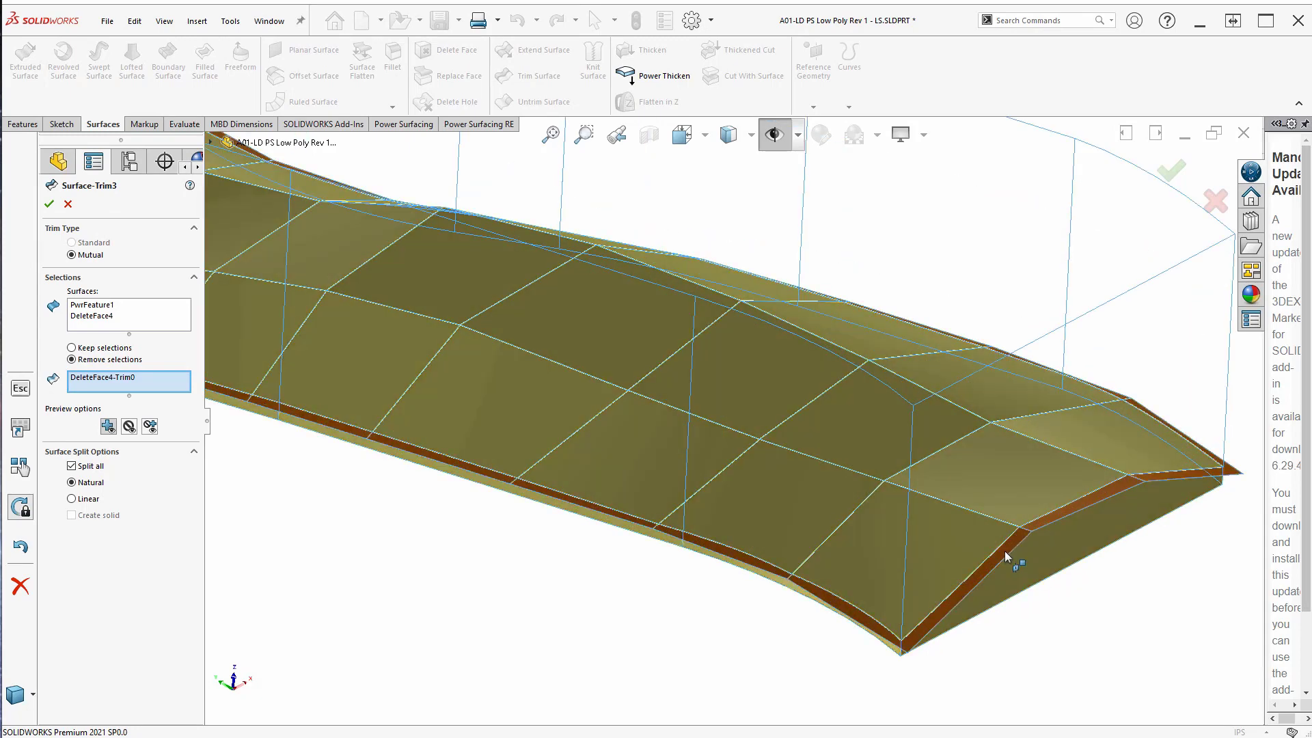
{"action": "left_click", "coordinate": [1004, 551]}
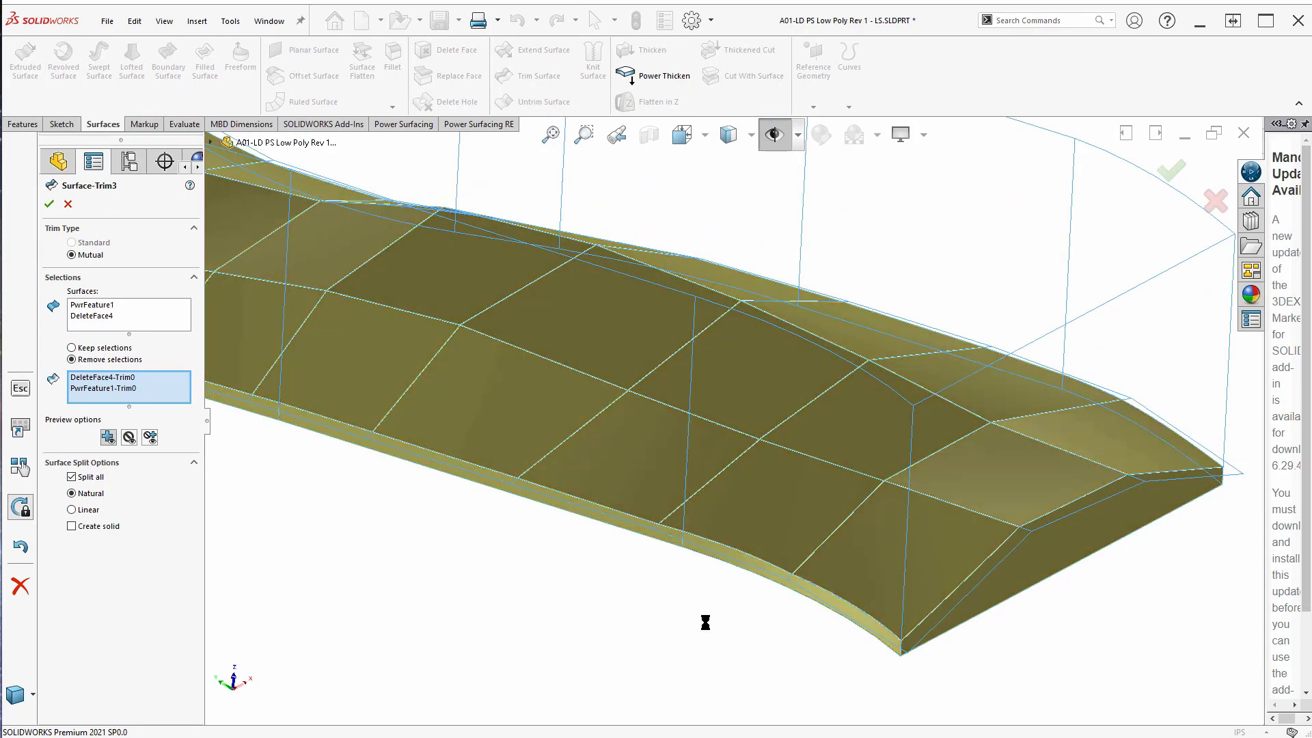
{"action": "scroll", "coordinate": [711, 625], "scroll_direction": "up", "scroll_amount": 5}
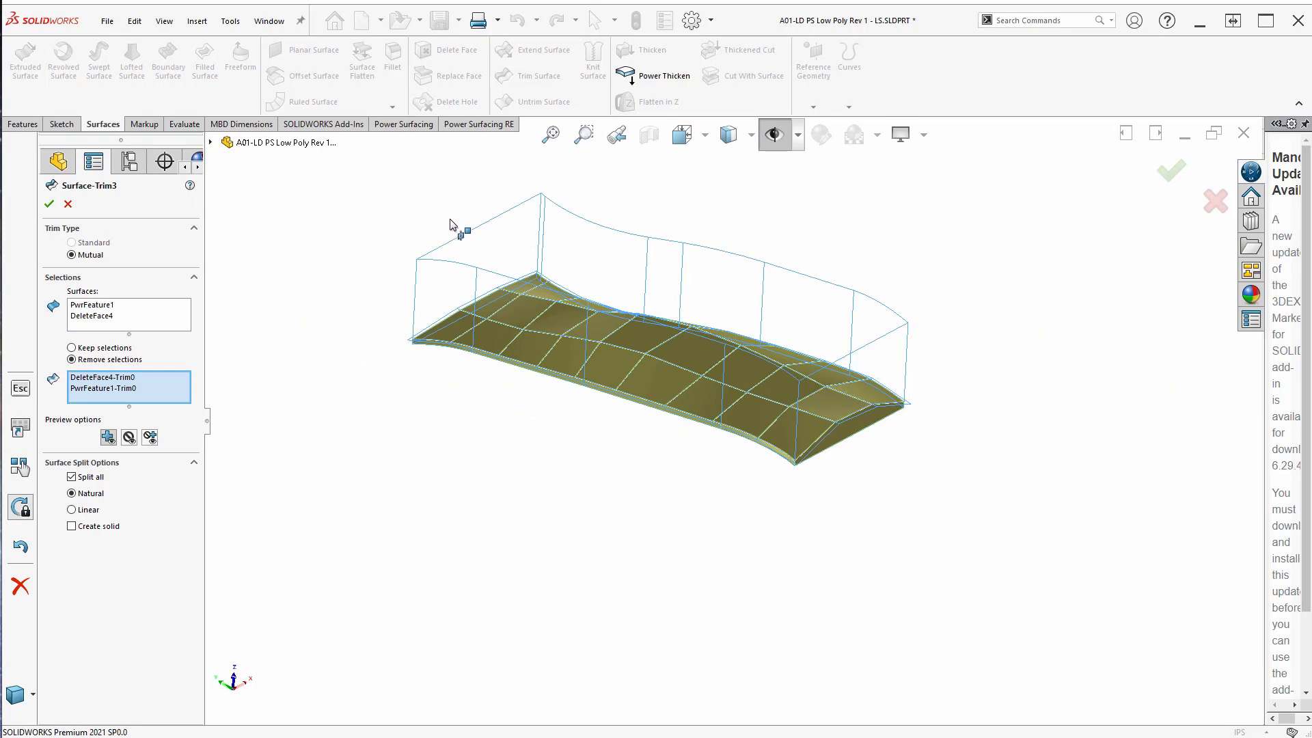
{"action": "scroll", "coordinate": [451, 224], "scroll_direction": "down", "scroll_amount": 5}
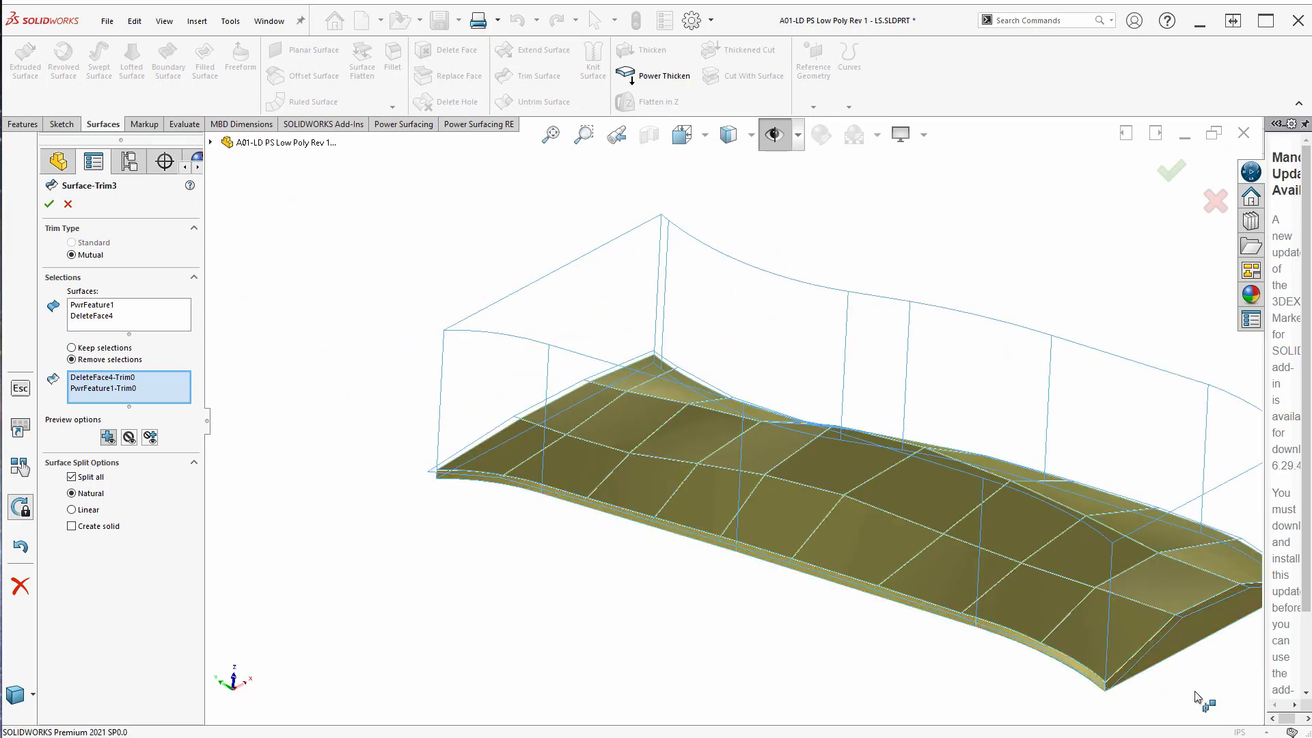
{"action": "scroll", "coordinate": [1196, 696], "scroll_direction": "up", "scroll_amount": 1}
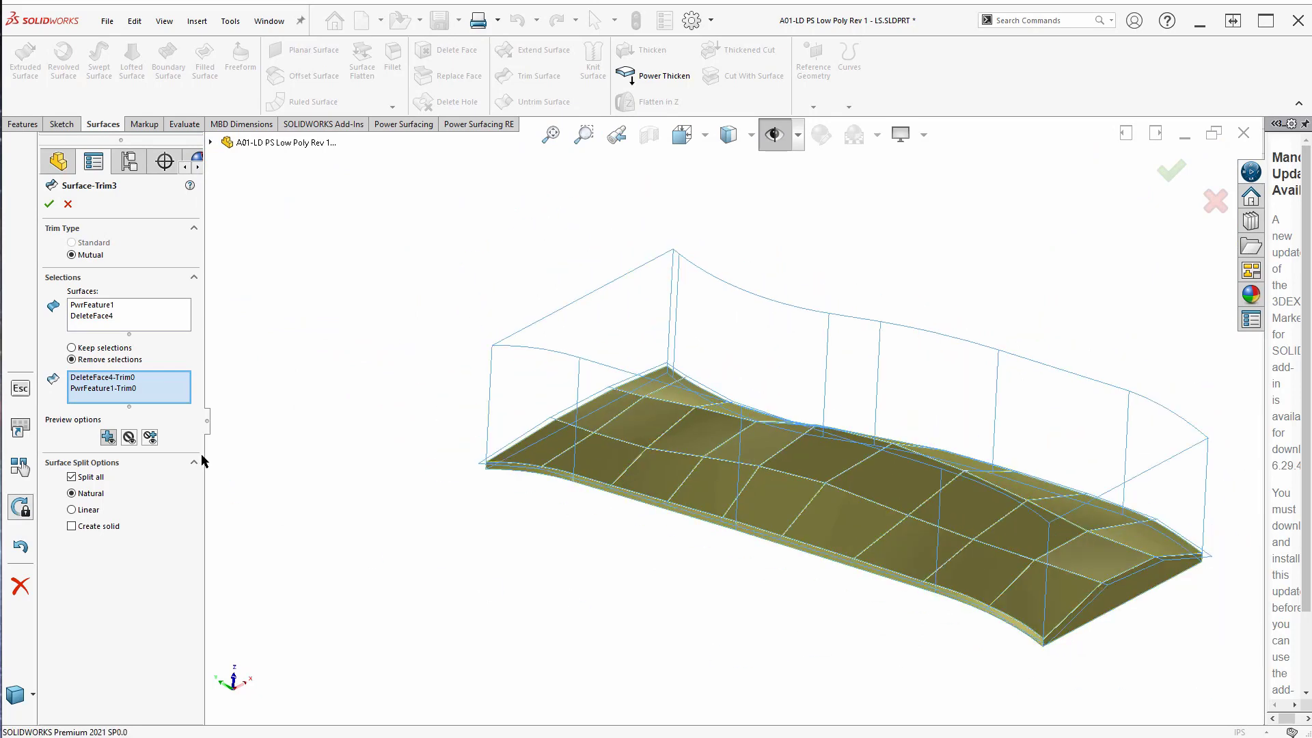
{"action": "left_click", "coordinate": [74, 532]}
{"action": "left_click", "coordinate": [49, 203]}
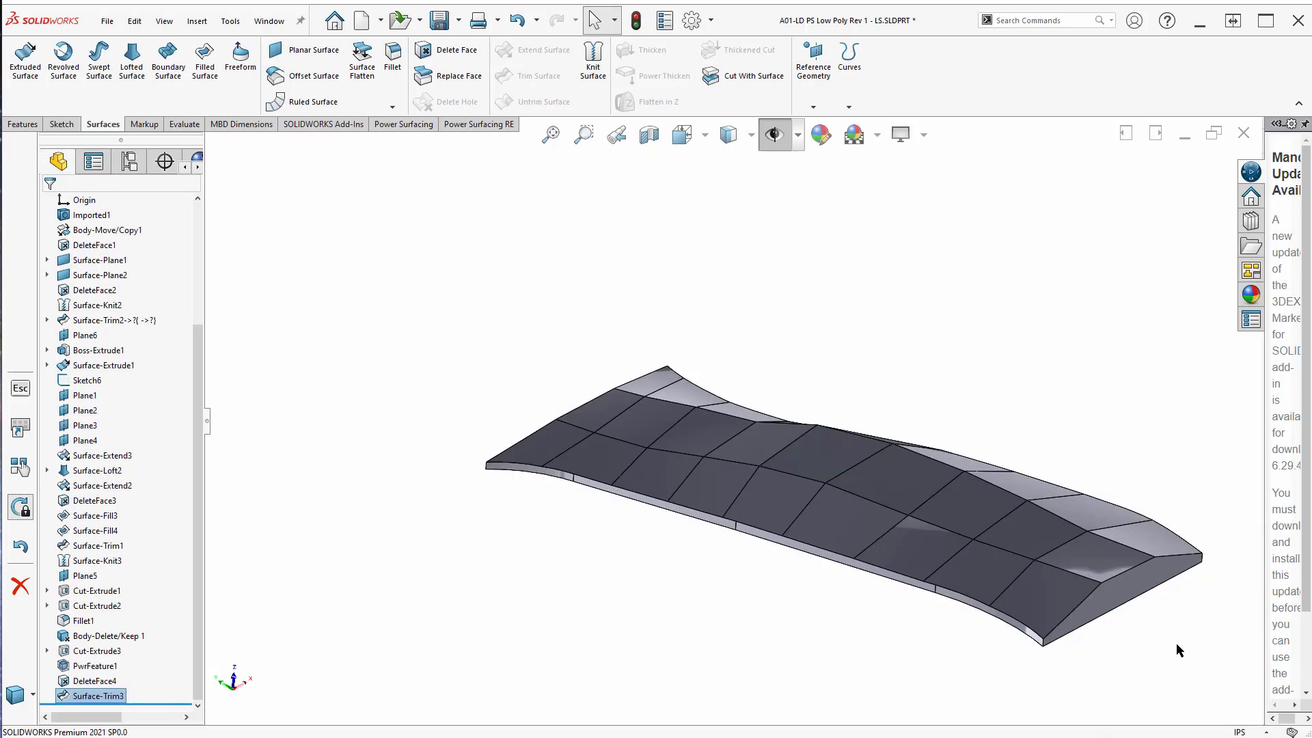
Inspect the trimmed body's interior with a planar section view on the Front Plane, tilted about 8.03 degrees.
{"action": "scroll", "coordinate": [1175, 646], "scroll_direction": "down", "scroll_amount": 1}
{"action": "scroll", "coordinate": [526, 315], "scroll_direction": "up", "scroll_amount": 3}
{"action": "scroll", "coordinate": [538, 321], "scroll_direction": "down", "scroll_amount": 2}
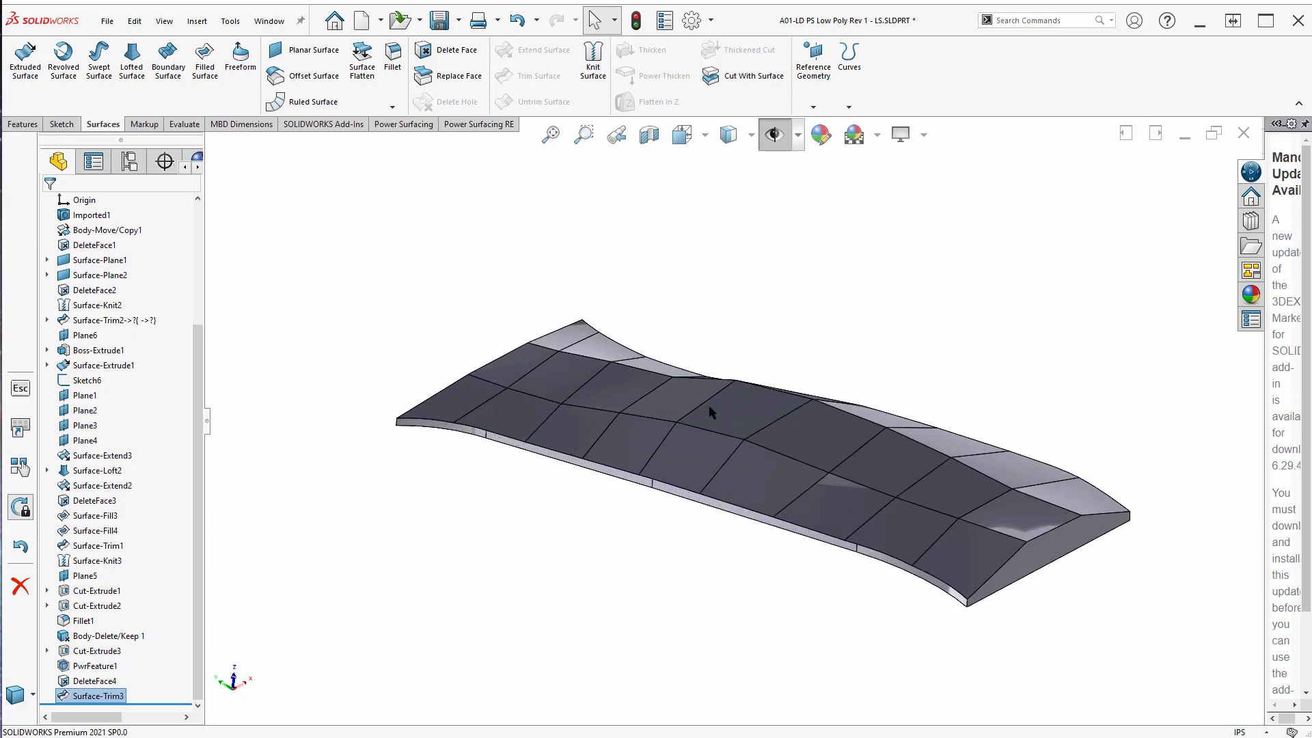
{"action": "scroll", "coordinate": [898, 503], "scroll_direction": "down", "scroll_amount": 1}
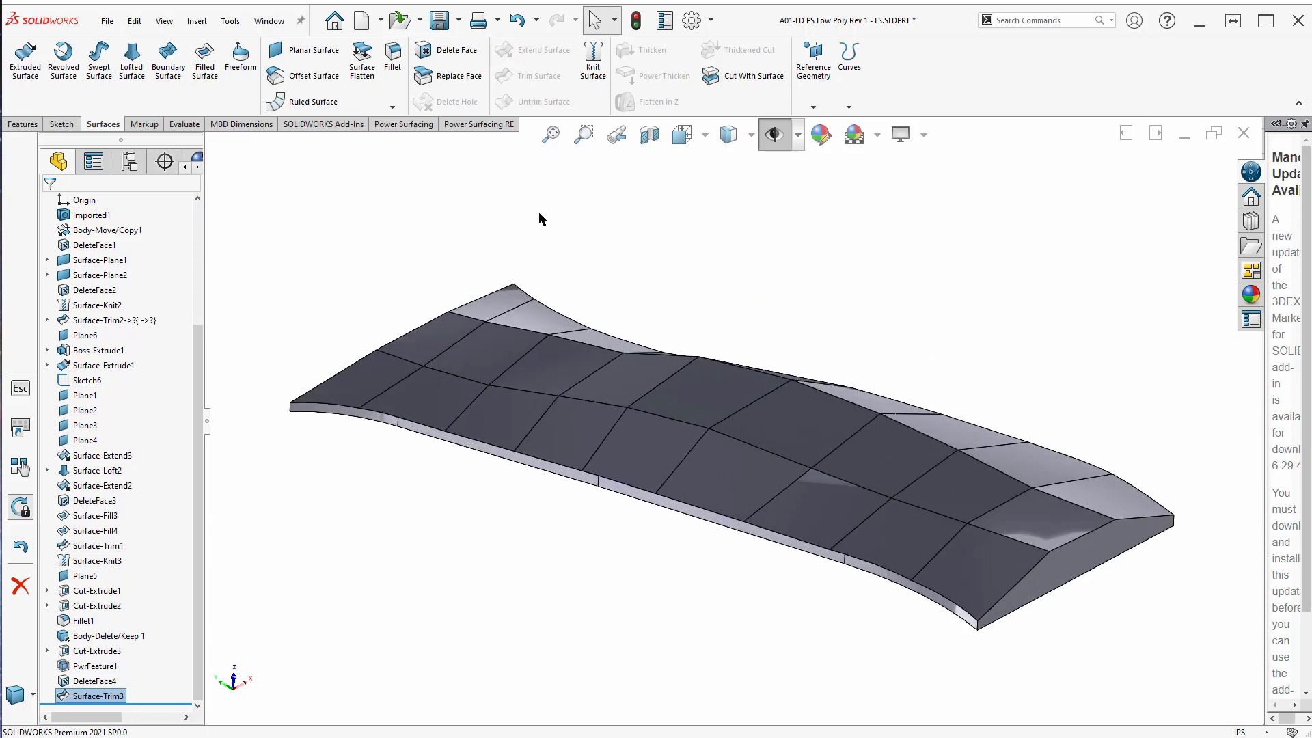
{"action": "left_click", "coordinate": [649, 134]}
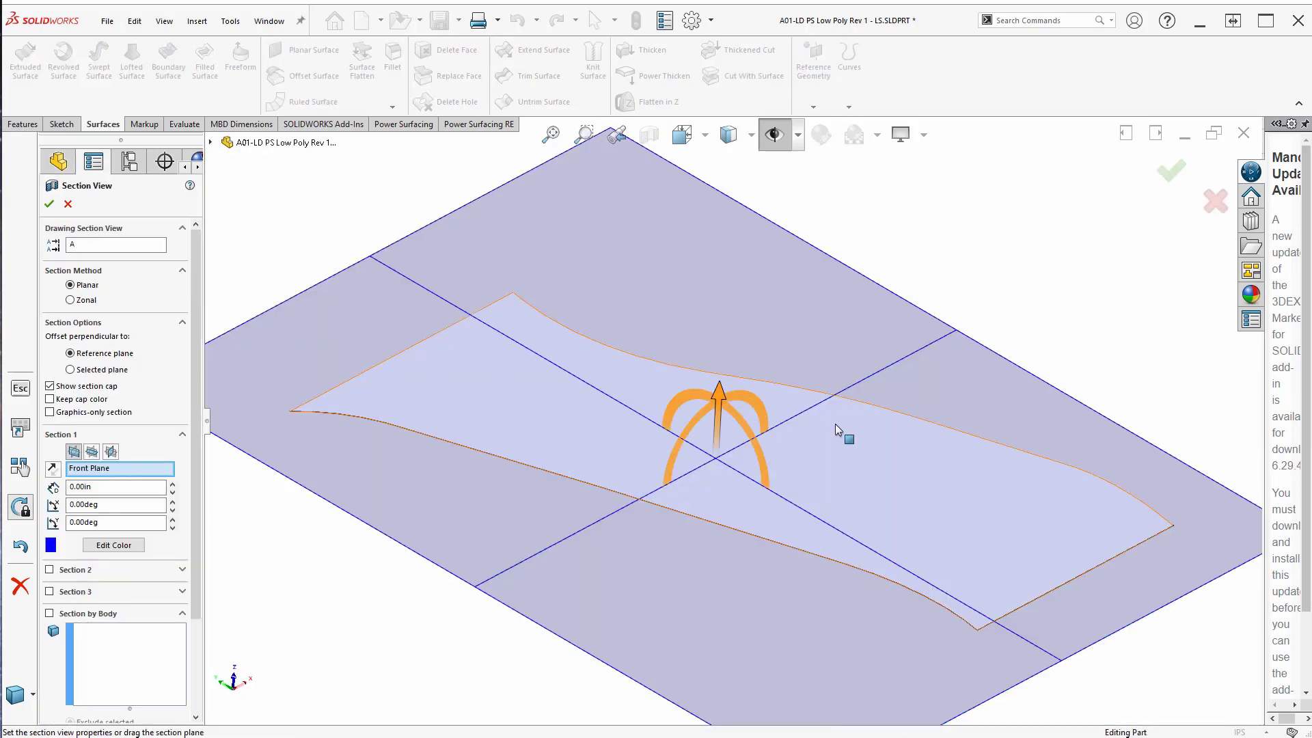
{"action": "left_click_drag", "start_coordinate": [744, 427], "coordinate": [773, 428]}
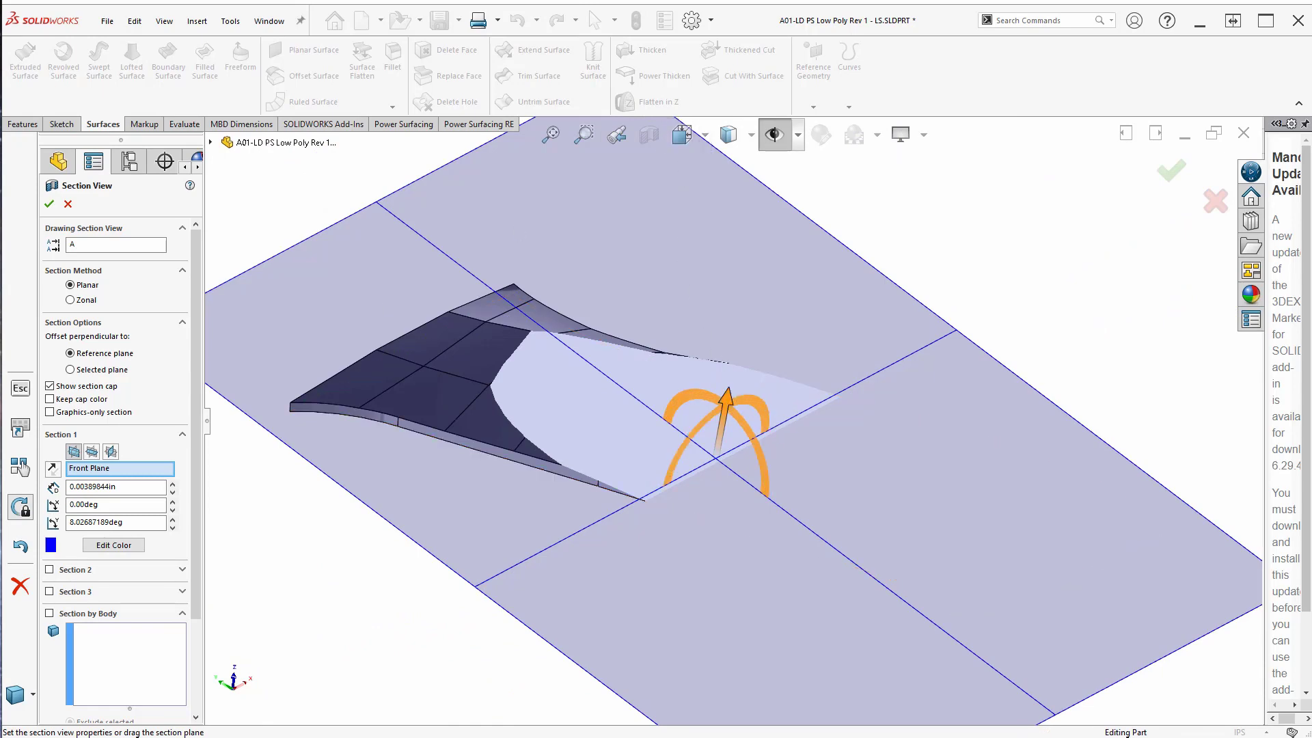
{"action": "left_click", "coordinate": [49, 204]}
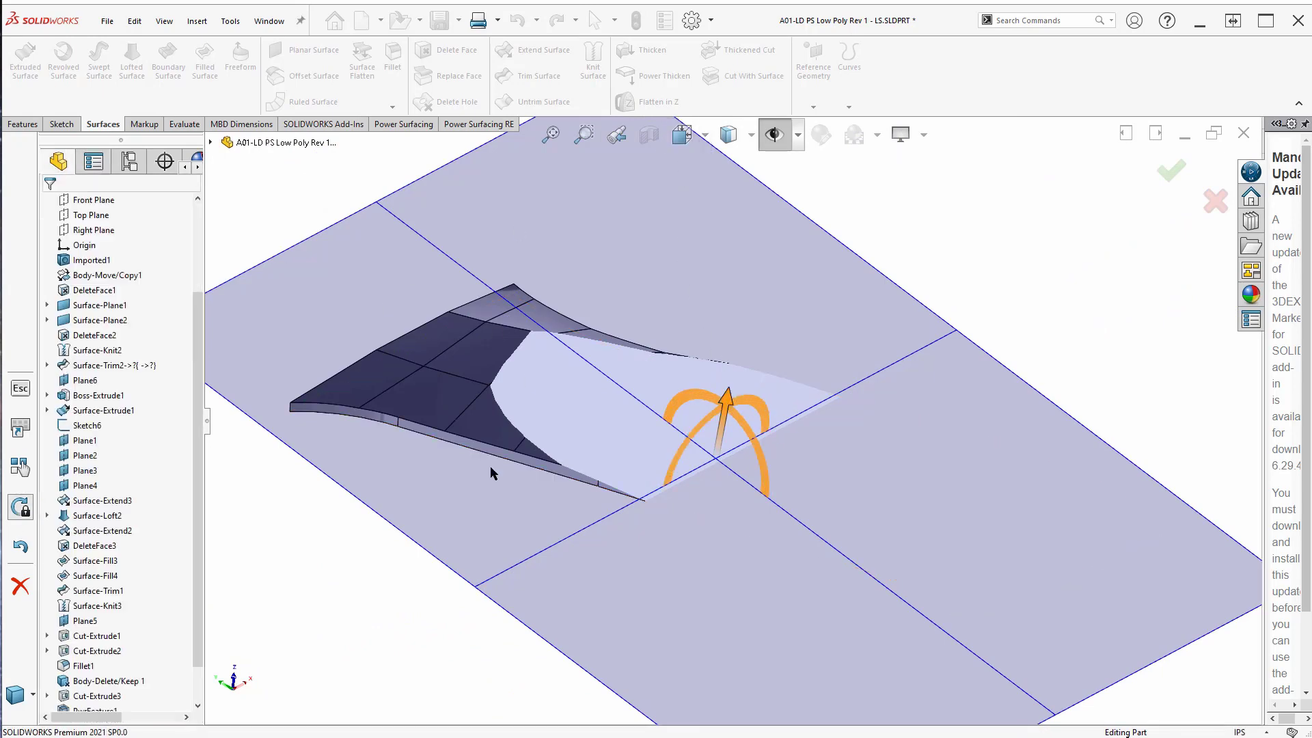